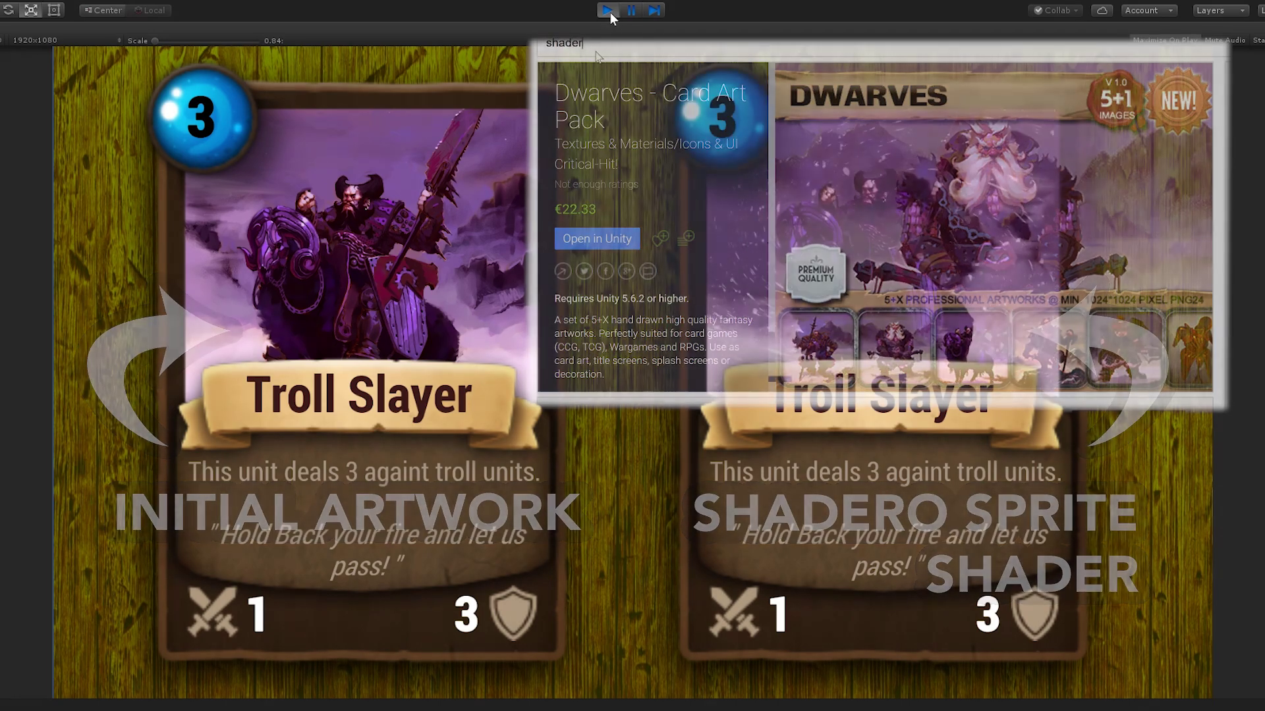
Exit play mode, then spin the right CreatureCard around its vertical axis and back to front
{"action": "left_click", "coordinate": [610, 11]}
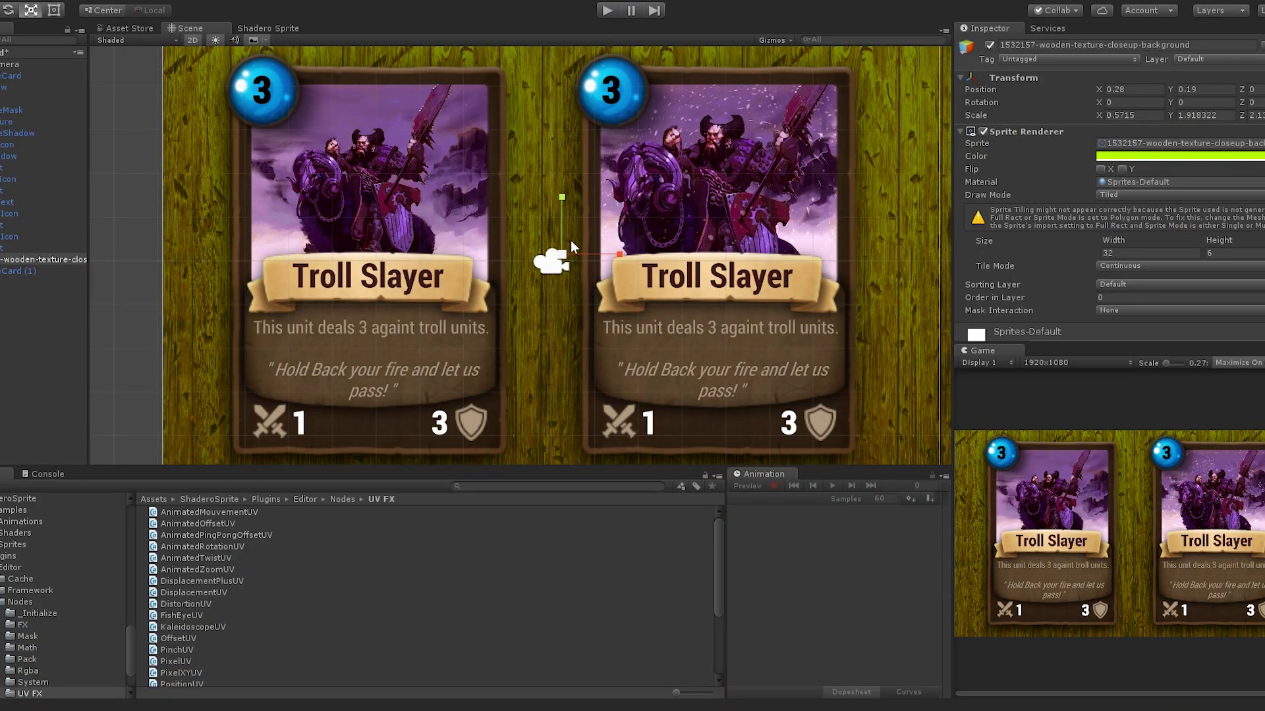
{"action": "scroll", "coordinate": [586, 264], "scroll_direction": "down", "scroll_amount": 2}
{"action": "left_click", "coordinate": [667, 337]}
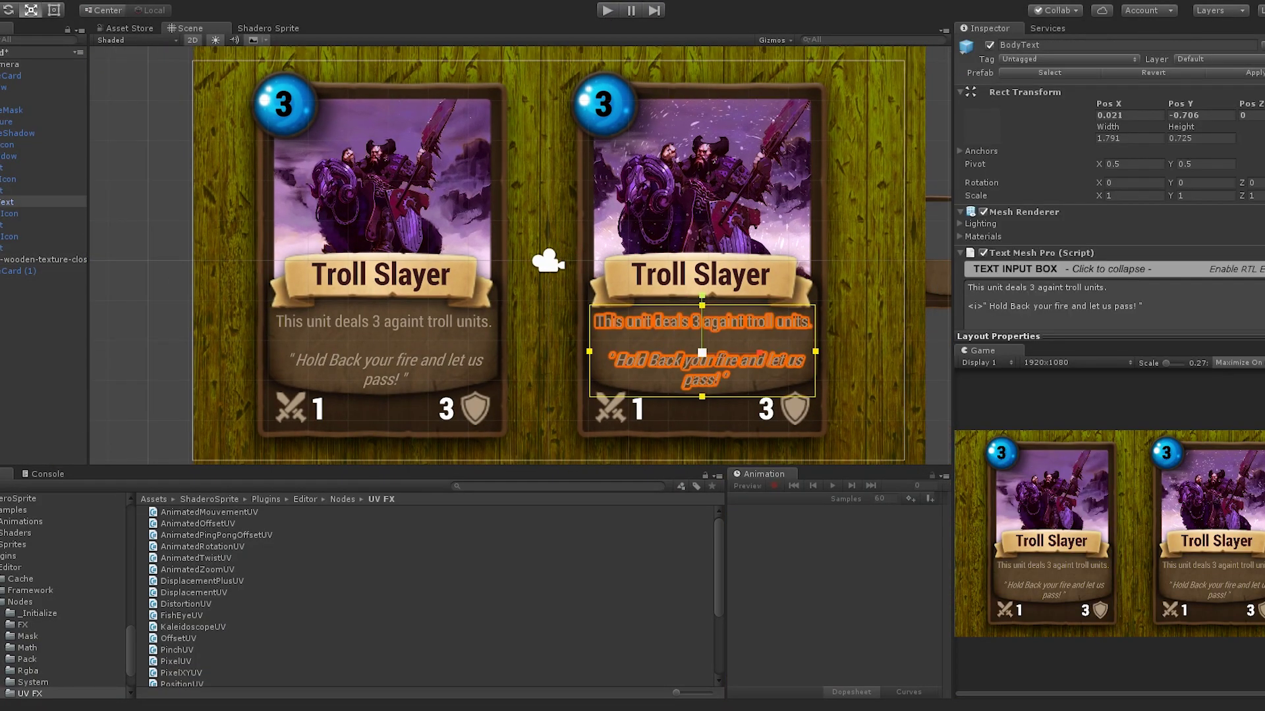
{"action": "left_click", "coordinate": [10, 75]}
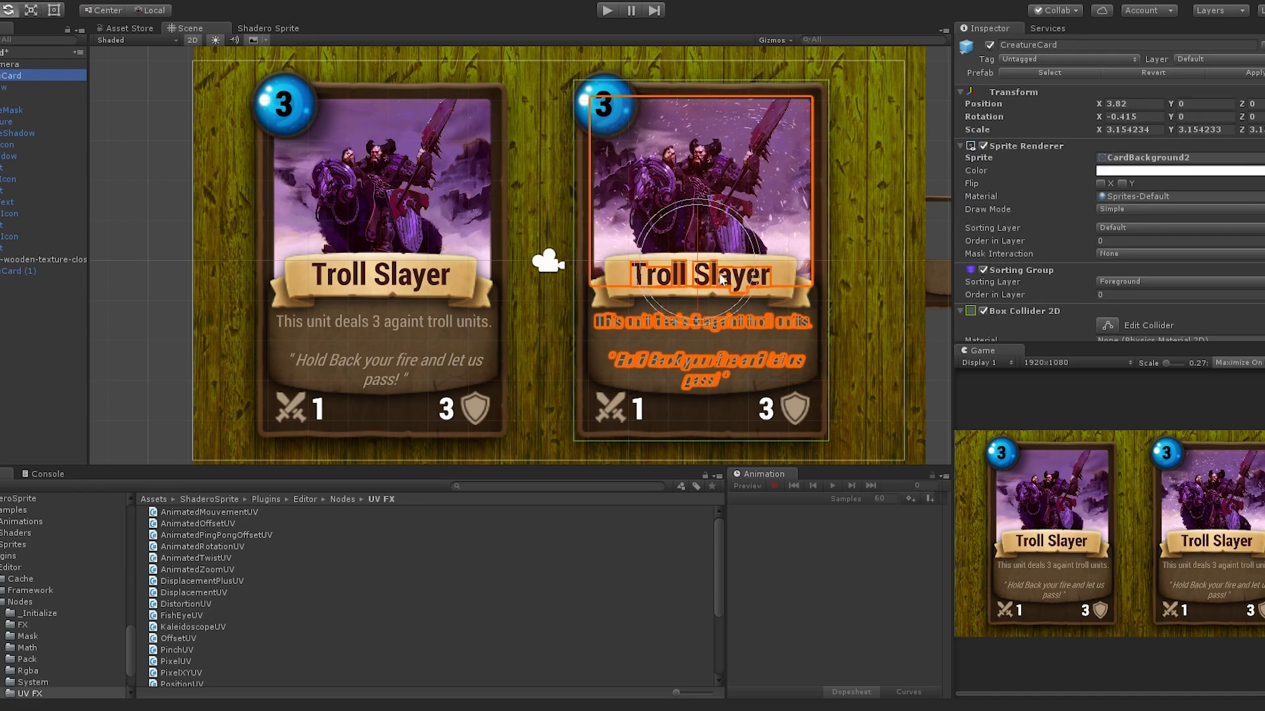
{"action": "left_click_drag", "start_coordinate": [729, 267], "coordinate": [725, 188]}
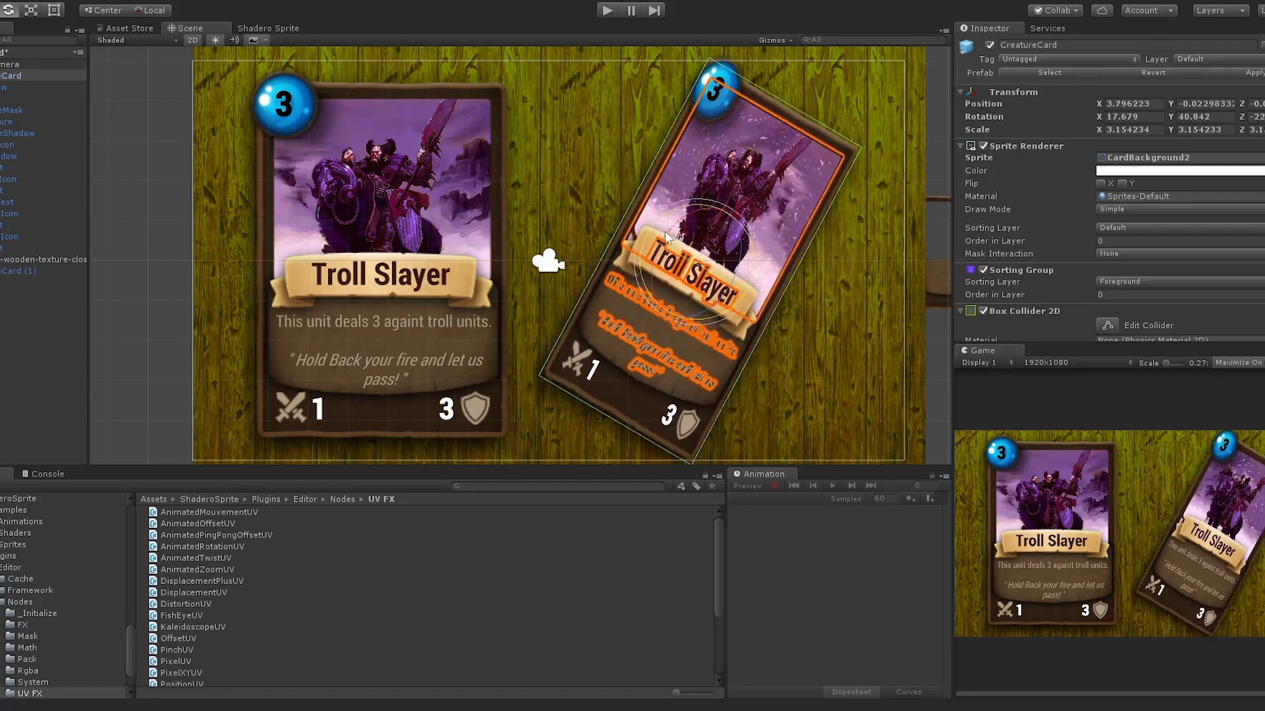
{"action": "scroll", "coordinate": [349, 224], "scroll_direction": "up", "scroll_amount": 4}
{"action": "scroll", "coordinate": [349, 224], "scroll_direction": "down", "scroll_amount": 6}
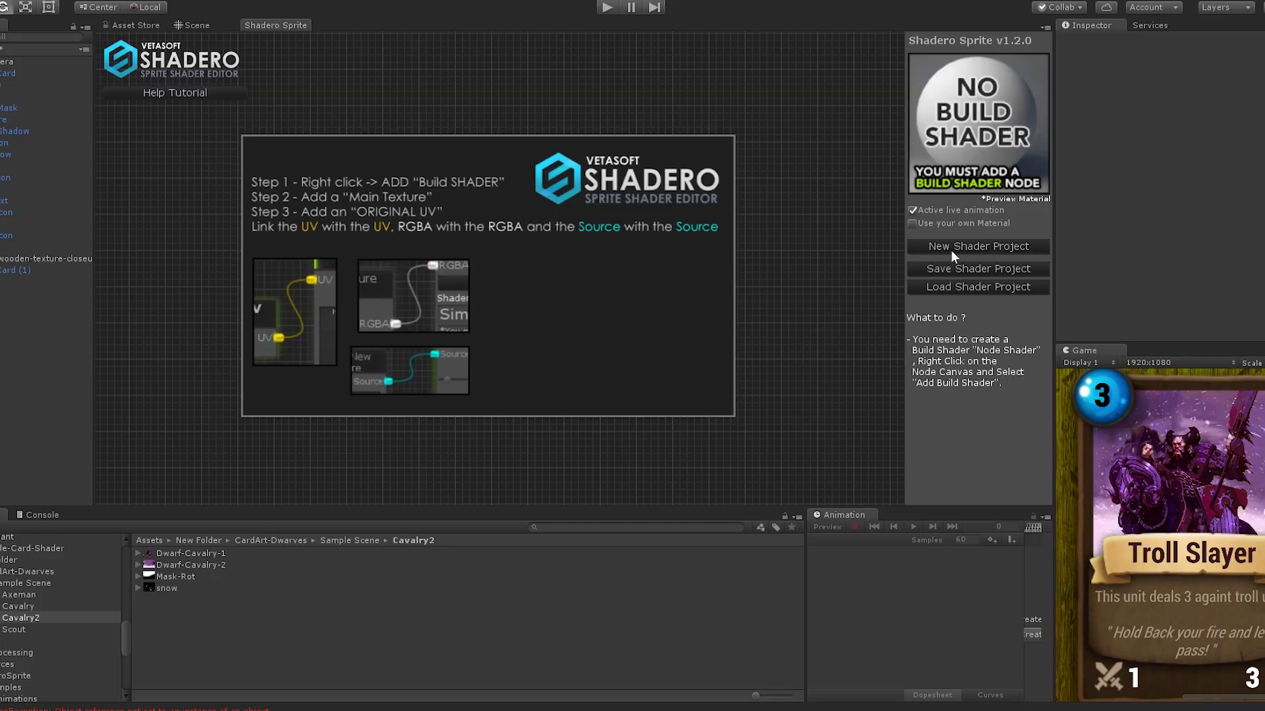
Enable 'Use your own Material' in Shadero and create a material named Cavalry in Cavalry2
{"action": "left_click", "coordinate": [923, 226]}
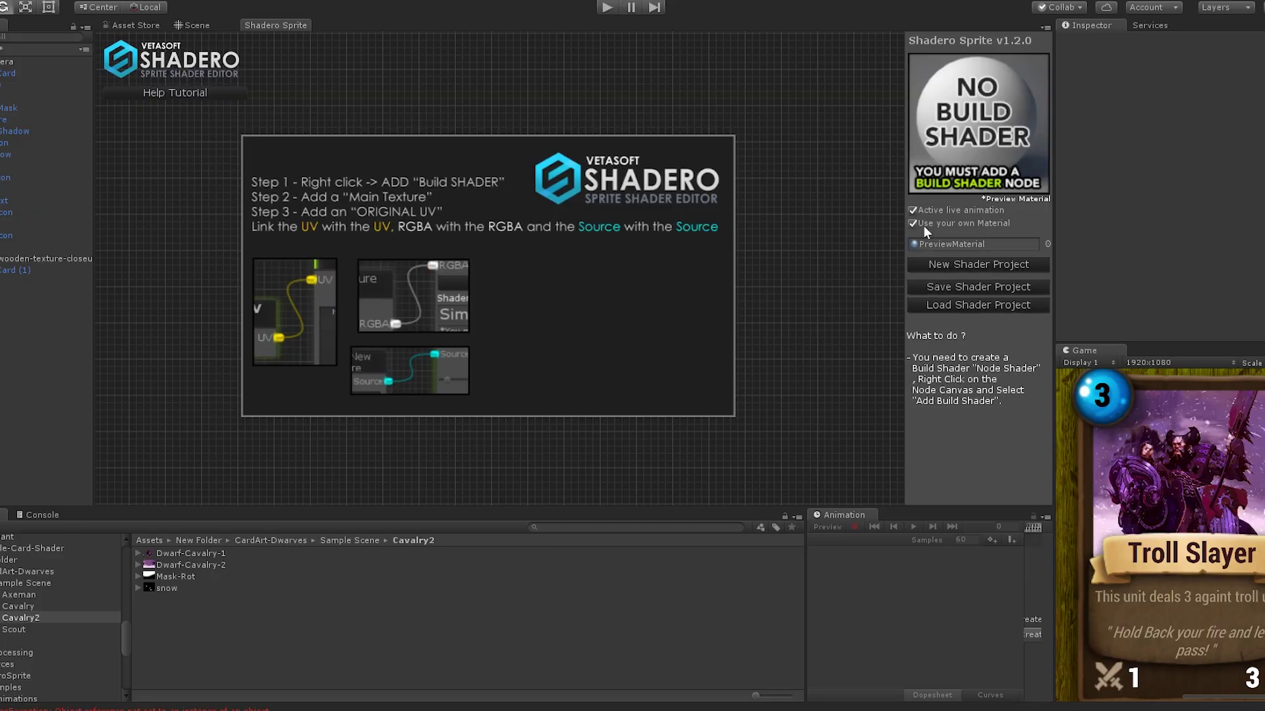
{"action": "right_click", "coordinate": [257, 627]}
{"action": "mouse_move", "coordinate": [367, 370]}
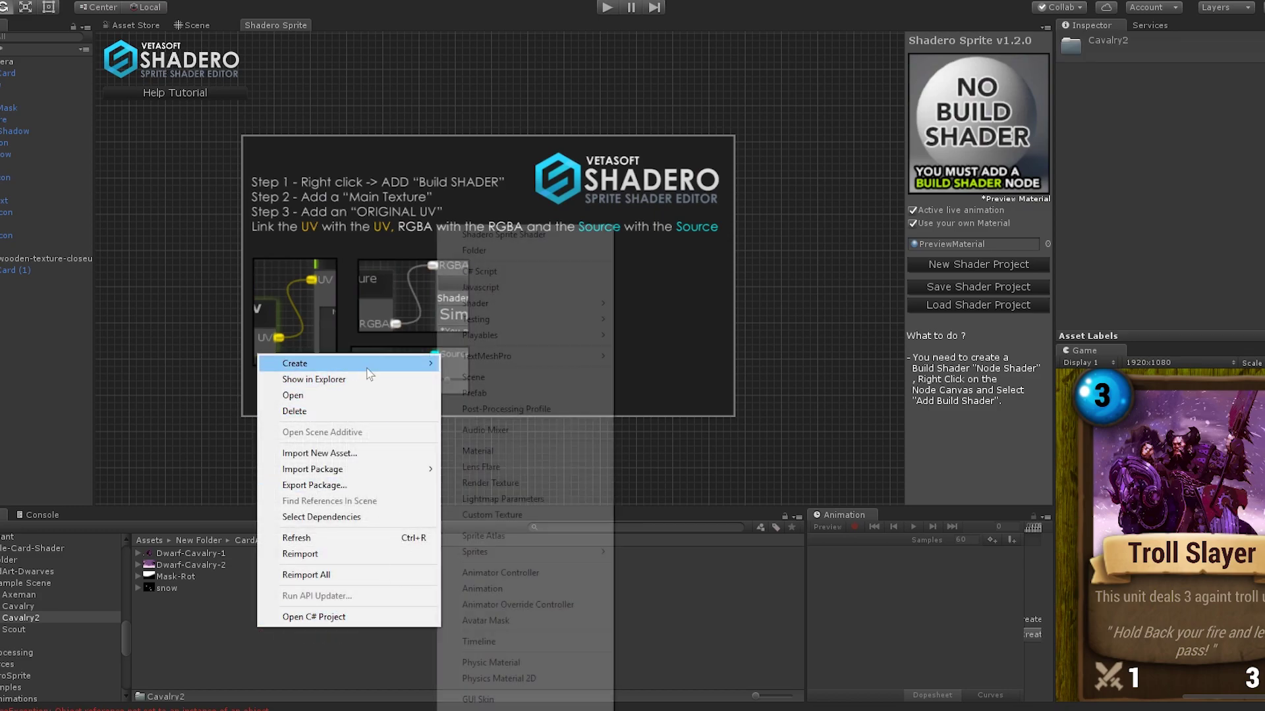
{"action": "left_click", "coordinate": [530, 455]}
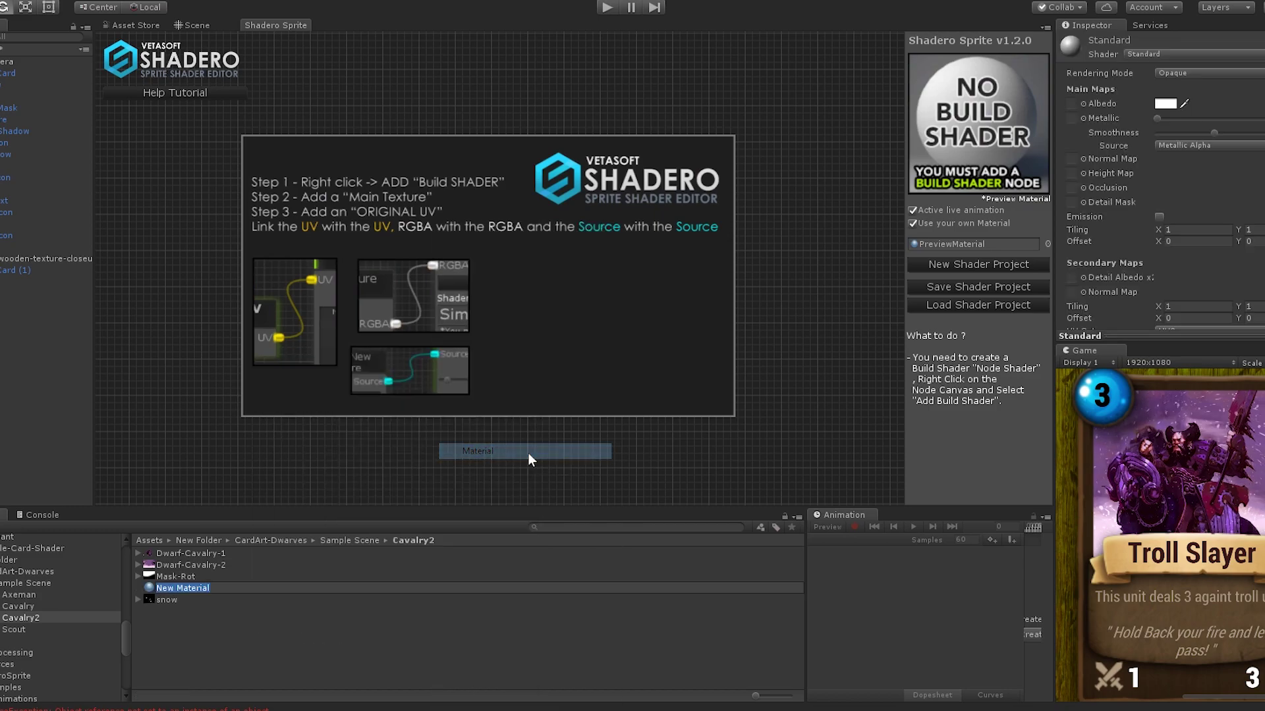
{"action": "type", "text": "Cava"}
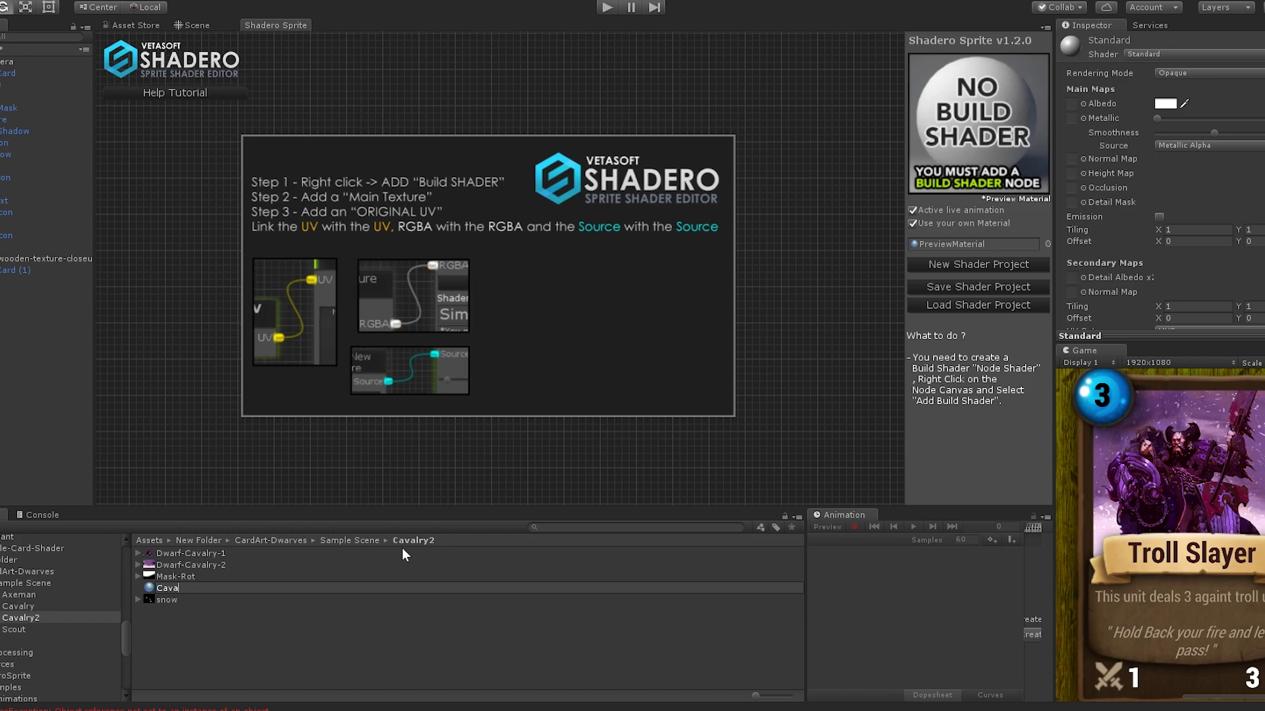
{"action": "type", "text": "lry"}
{"action": "key", "text": "Return"}
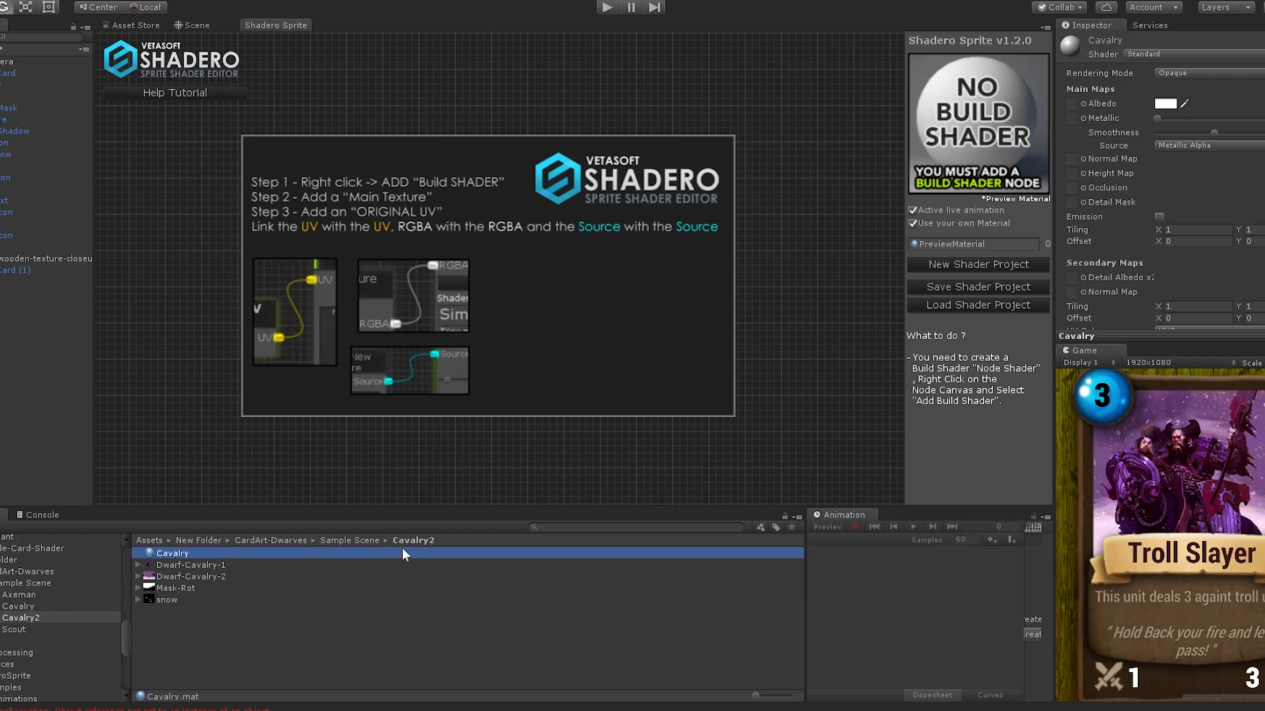
Create a Shadero Sprite Shader asset in Cavalry2 and name it Cavalry
{"action": "right_click", "coordinate": [222, 635]}
{"action": "mouse_move", "coordinate": [317, 371]}
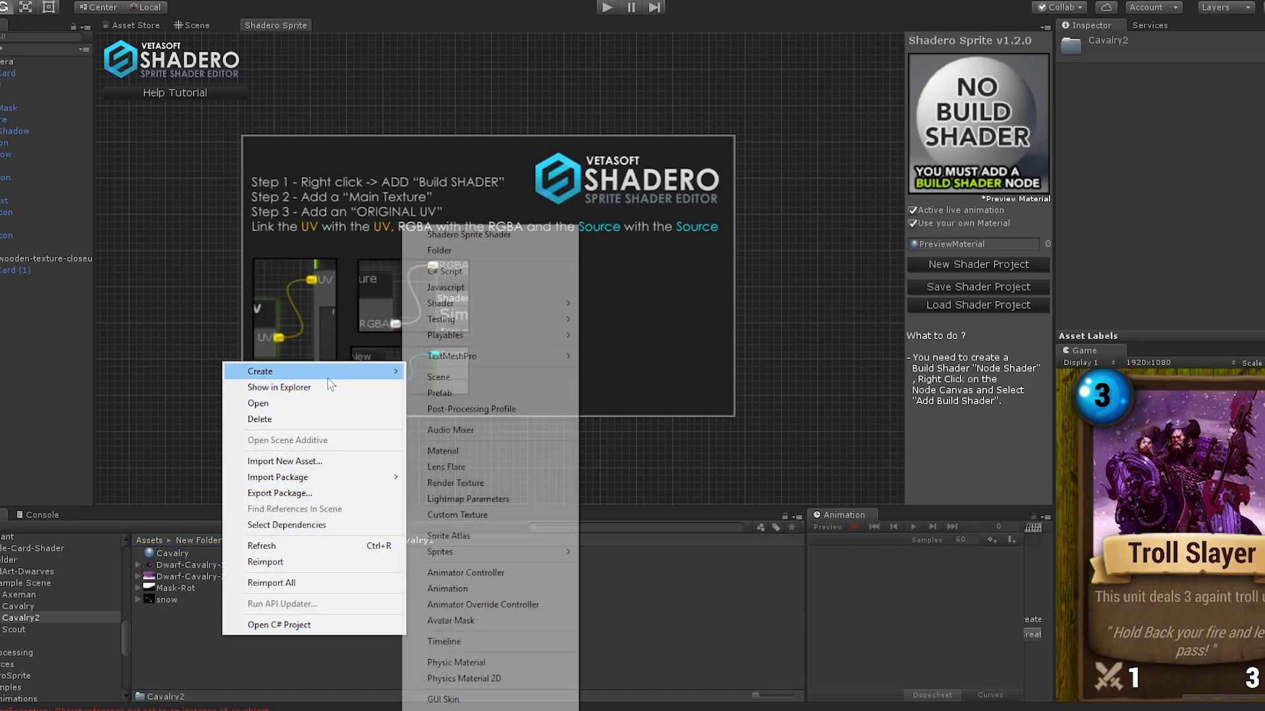
{"action": "left_click", "coordinate": [486, 235]}
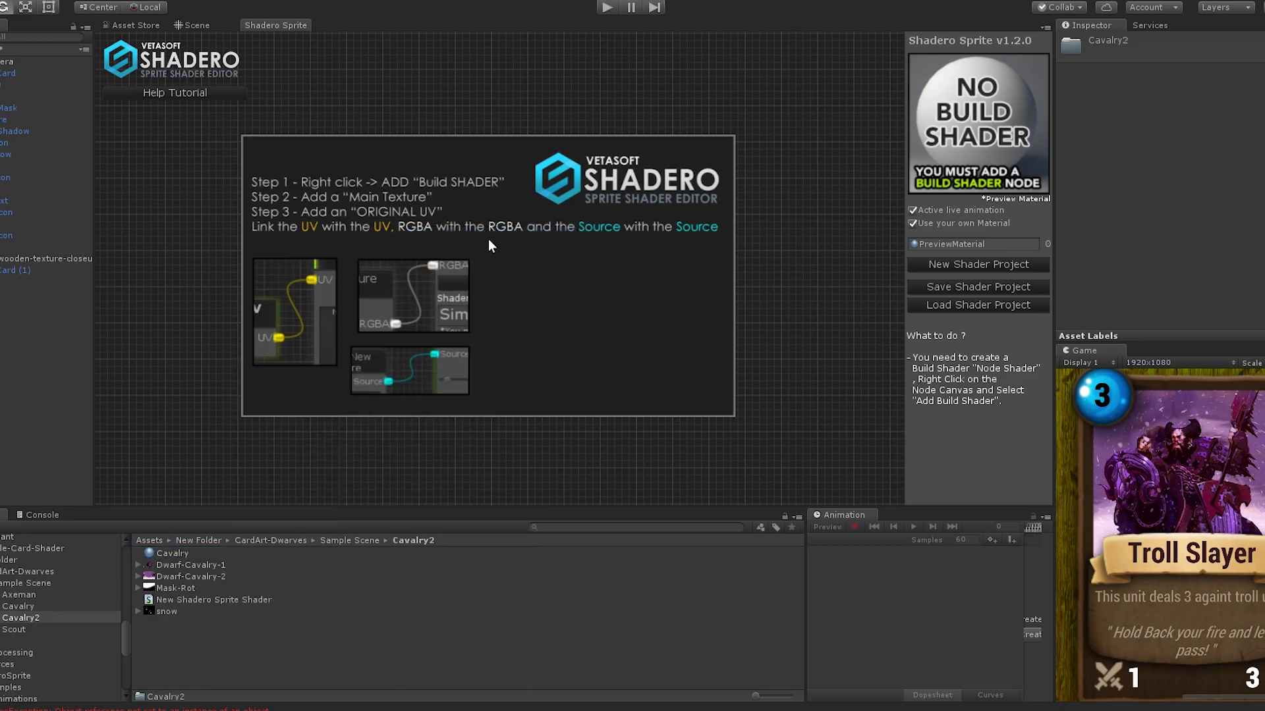
{"action": "left_click", "coordinate": [209, 601]}
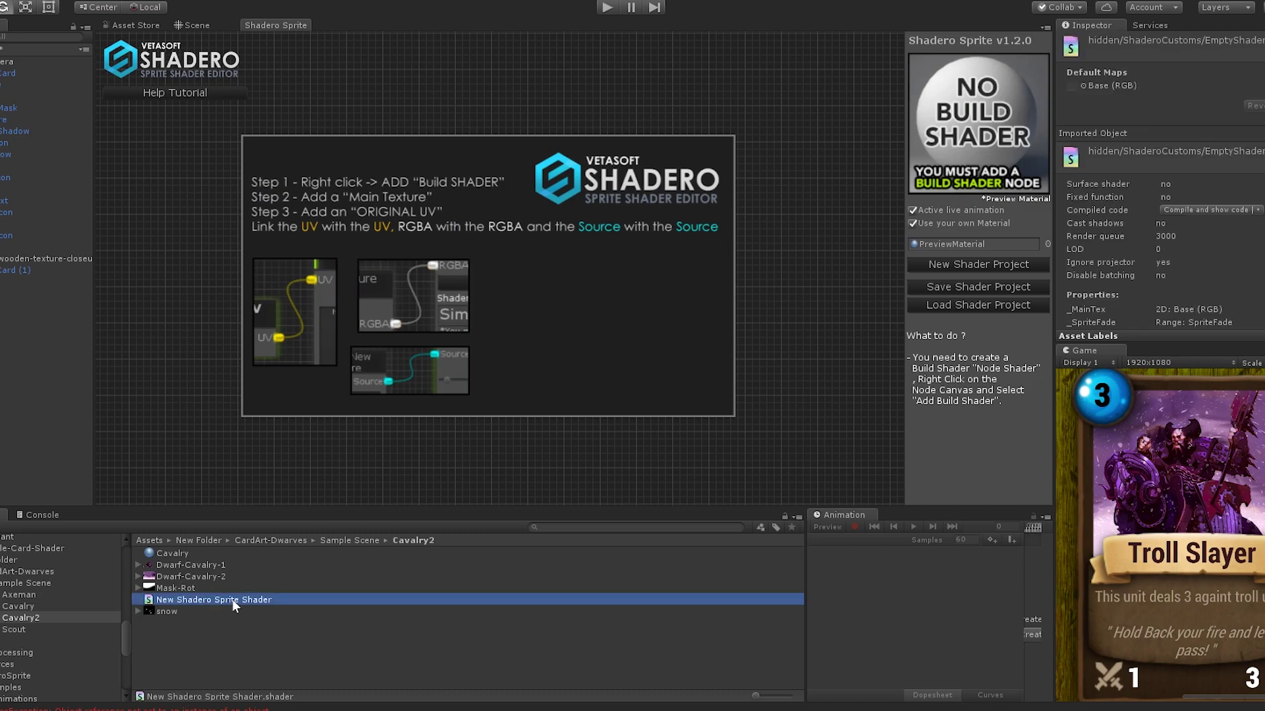
{"action": "left_click", "coordinate": [232, 599]}
{"action": "type", "text": "Cavalry"}
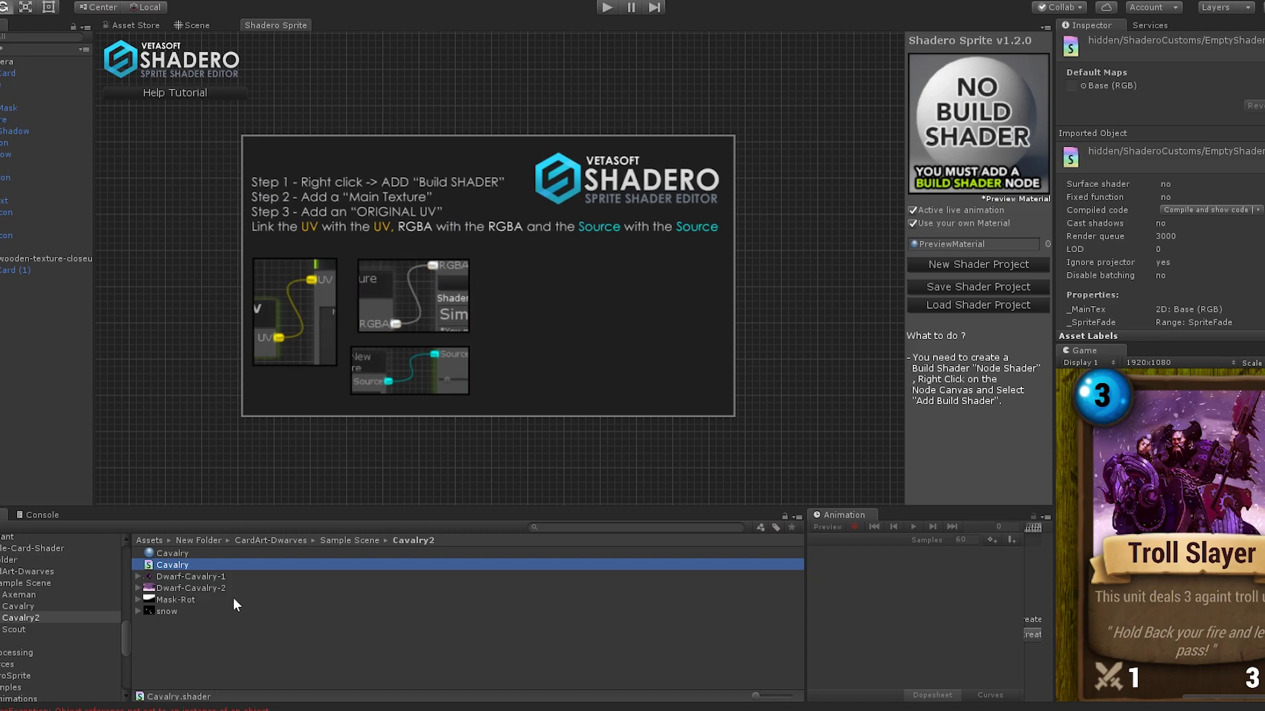
Make Cavalry Shadero's preview material, apply the Cavalry shader to it, and assign it to the creature sprite
{"action": "left_click", "coordinate": [163, 554]}
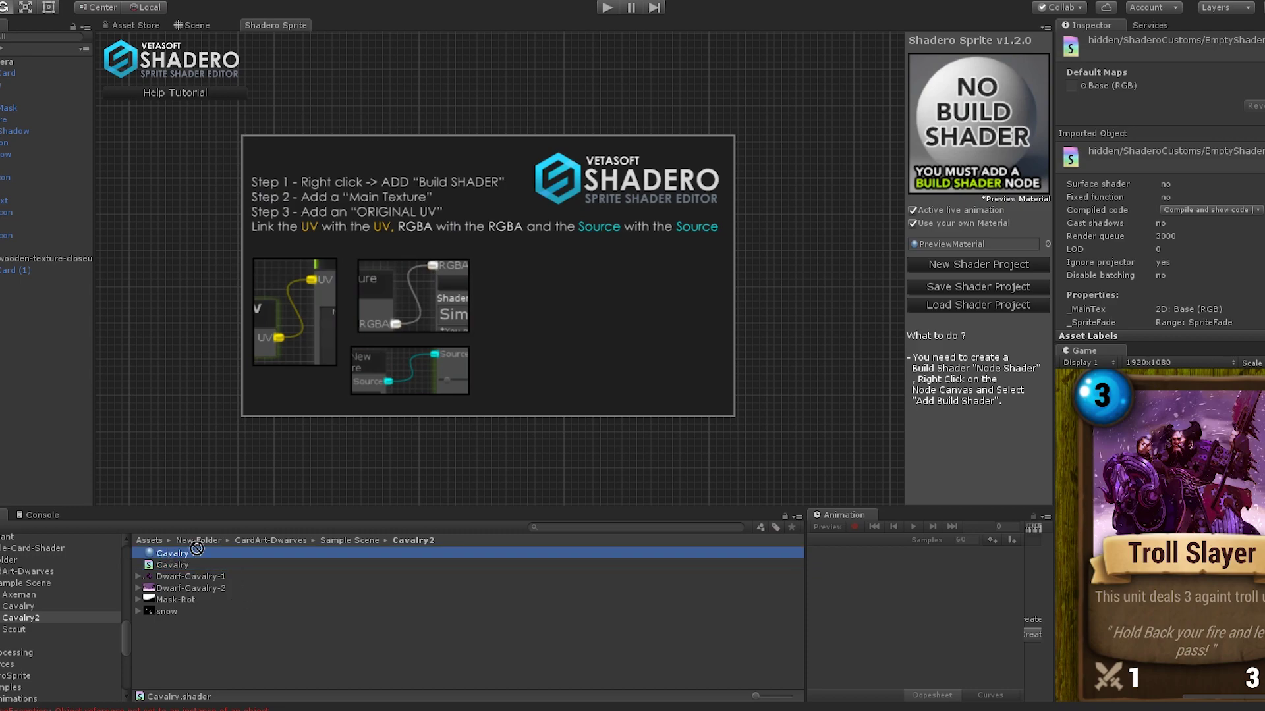
{"action": "left_click_drag", "start_coordinate": [196, 549], "coordinate": [931, 248]}
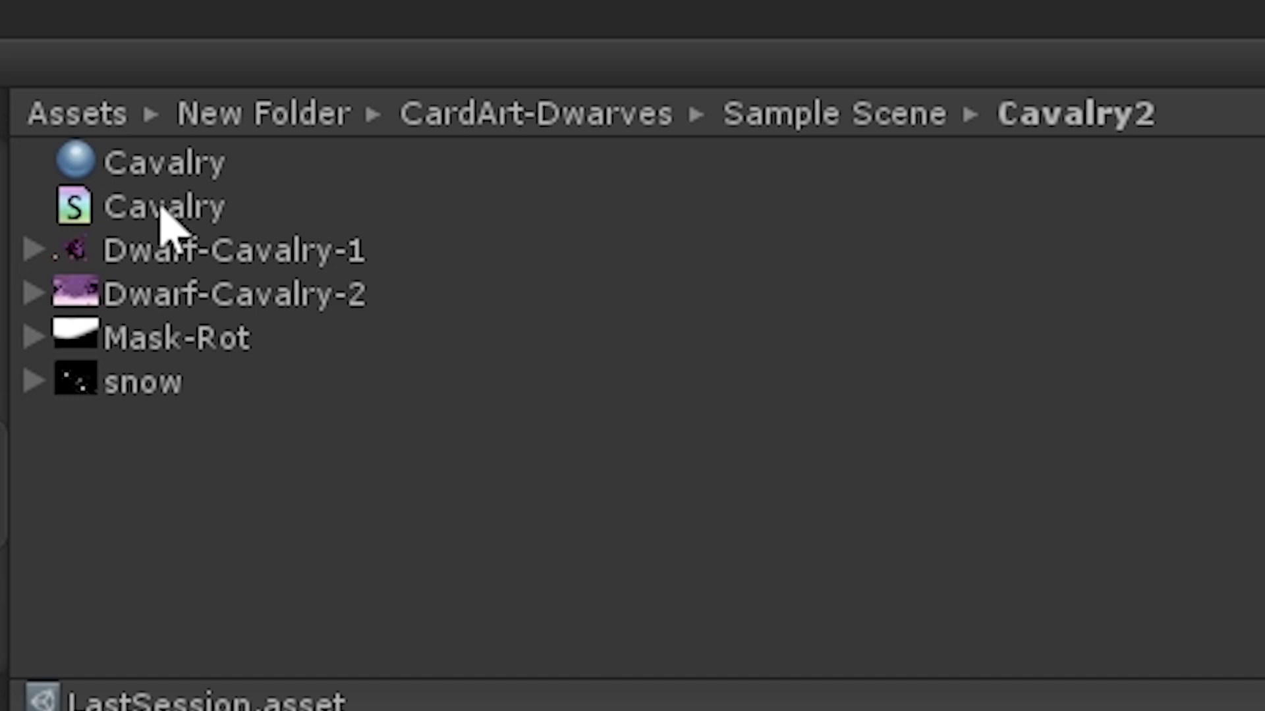
{"action": "left_click_drag", "start_coordinate": [173, 566], "coordinate": [176, 553]}
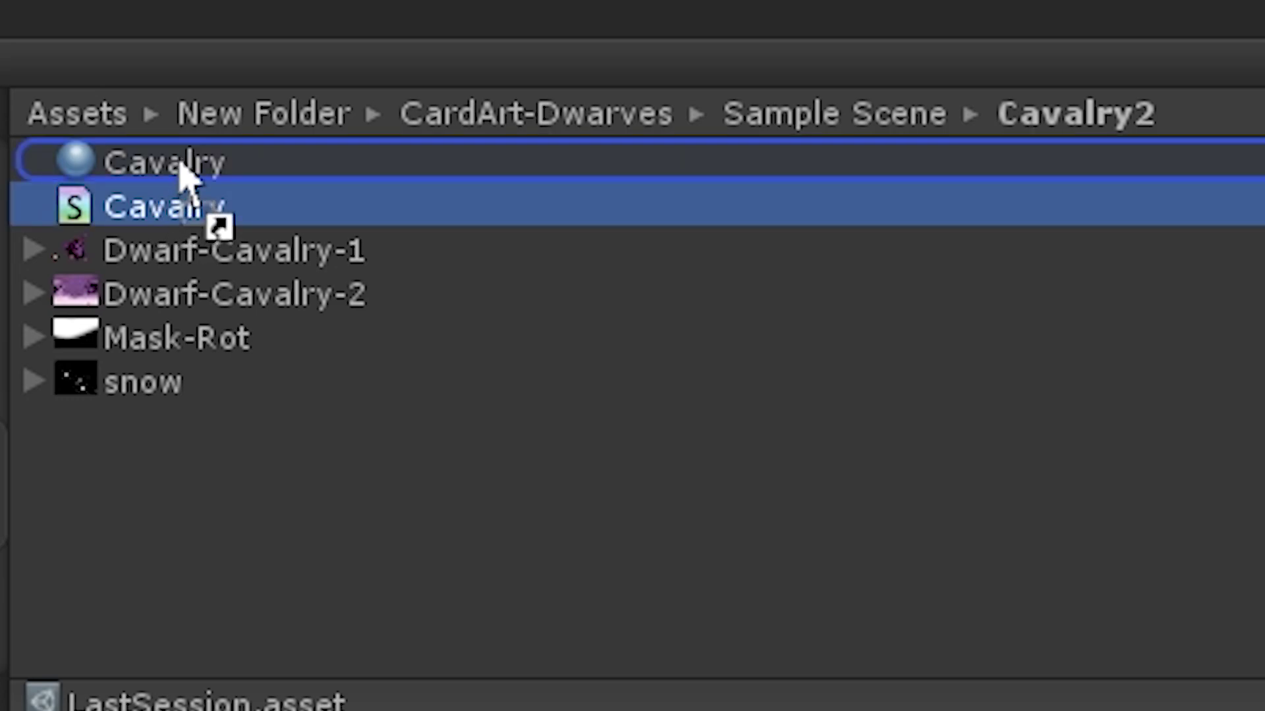
{"action": "left_click_drag", "start_coordinate": [185, 173], "coordinate": [178, 169]}
{"action": "left_click", "coordinate": [178, 169]}
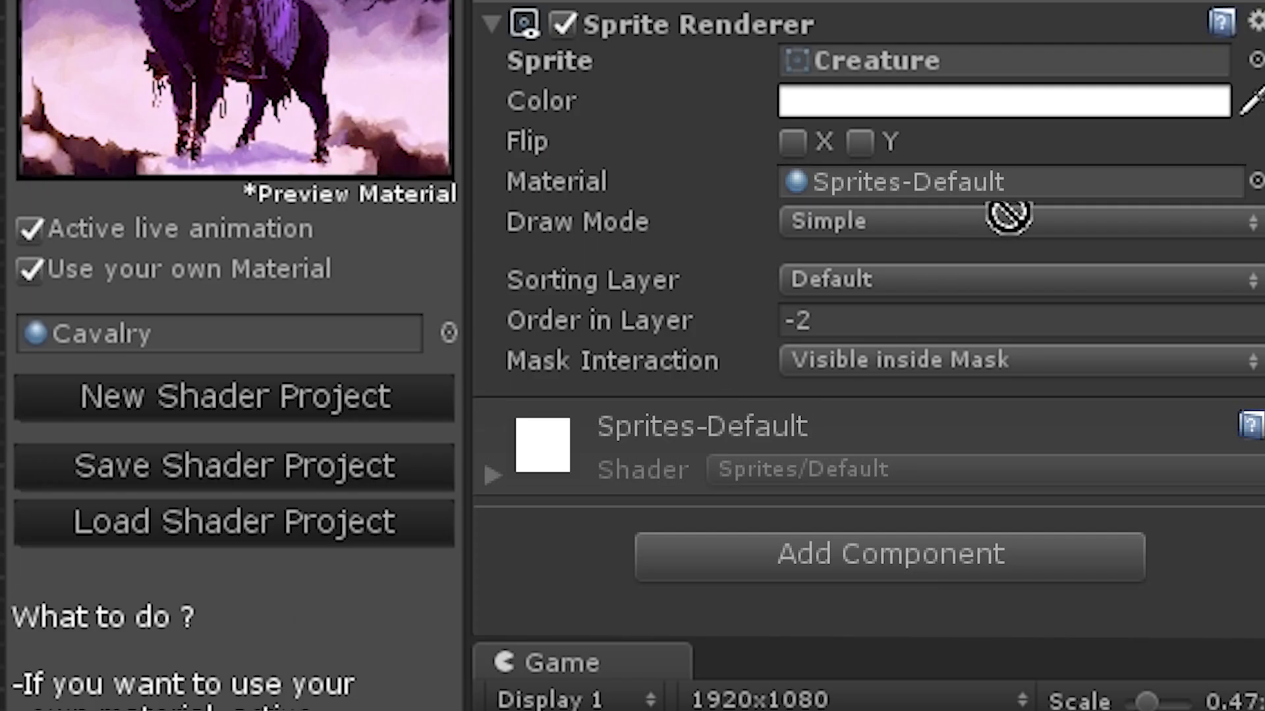
{"action": "left_click_drag", "start_coordinate": [1008, 214], "coordinate": [1016, 191]}
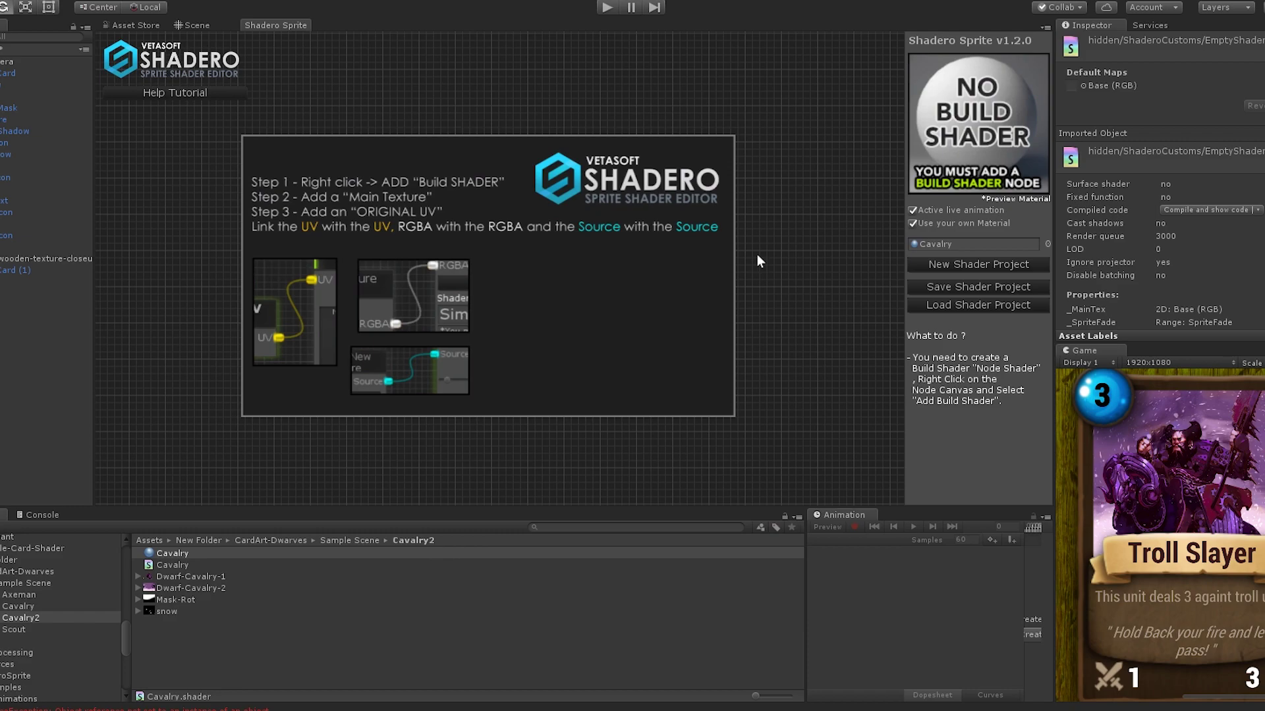
Add a Build Shader node linked to the Cavalry shader and move it to the upper left
{"action": "right_click", "coordinate": [747, 219]}
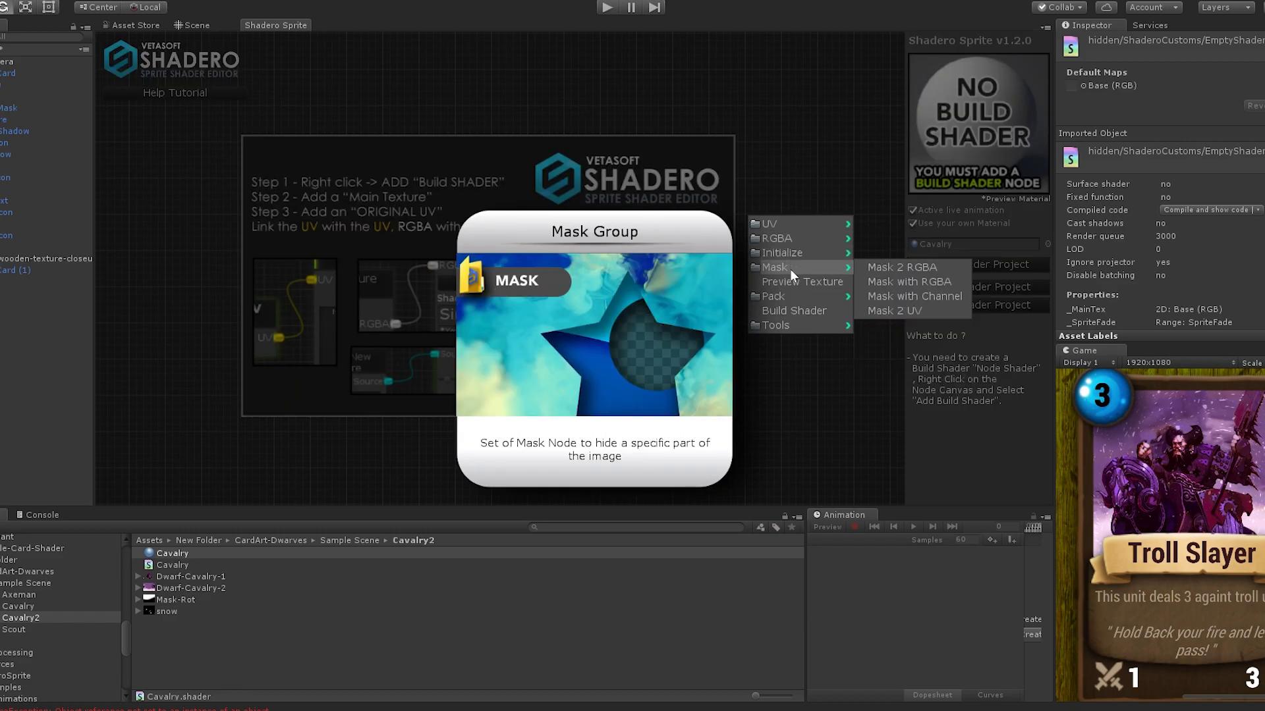
{"action": "left_click", "coordinate": [783, 310]}
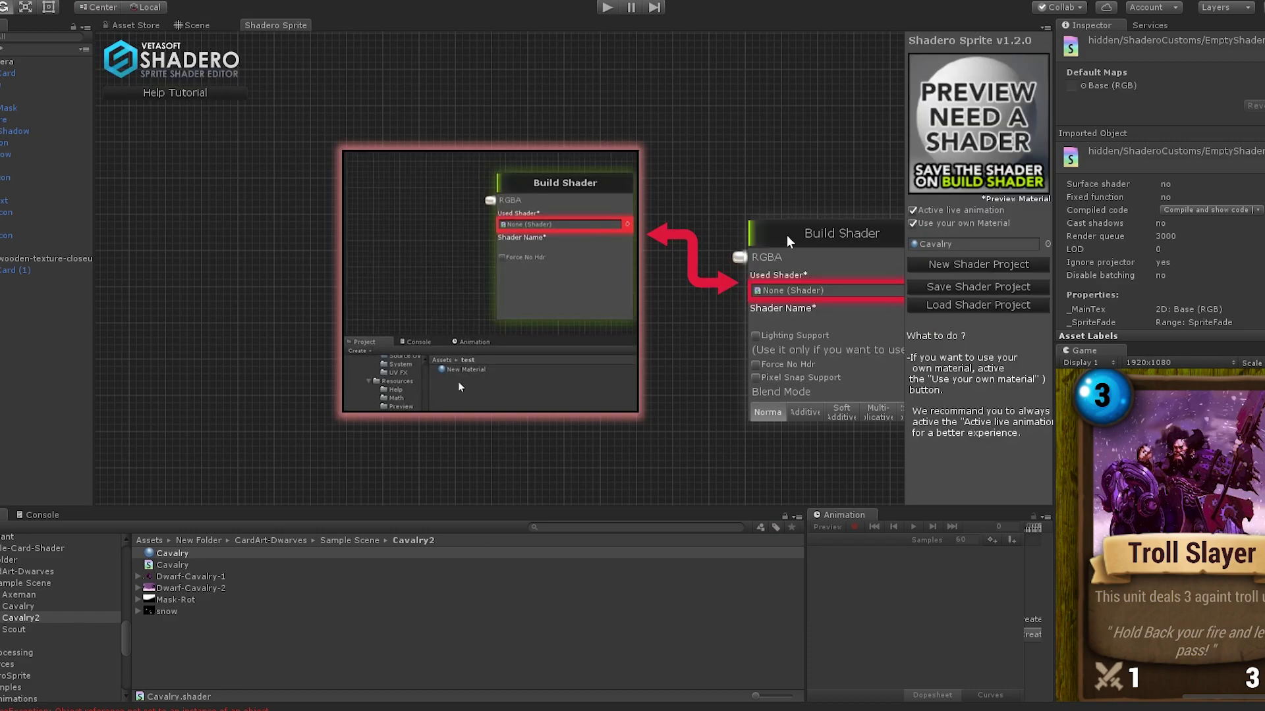
{"action": "left_click_drag", "start_coordinate": [787, 235], "coordinate": [718, 189]}
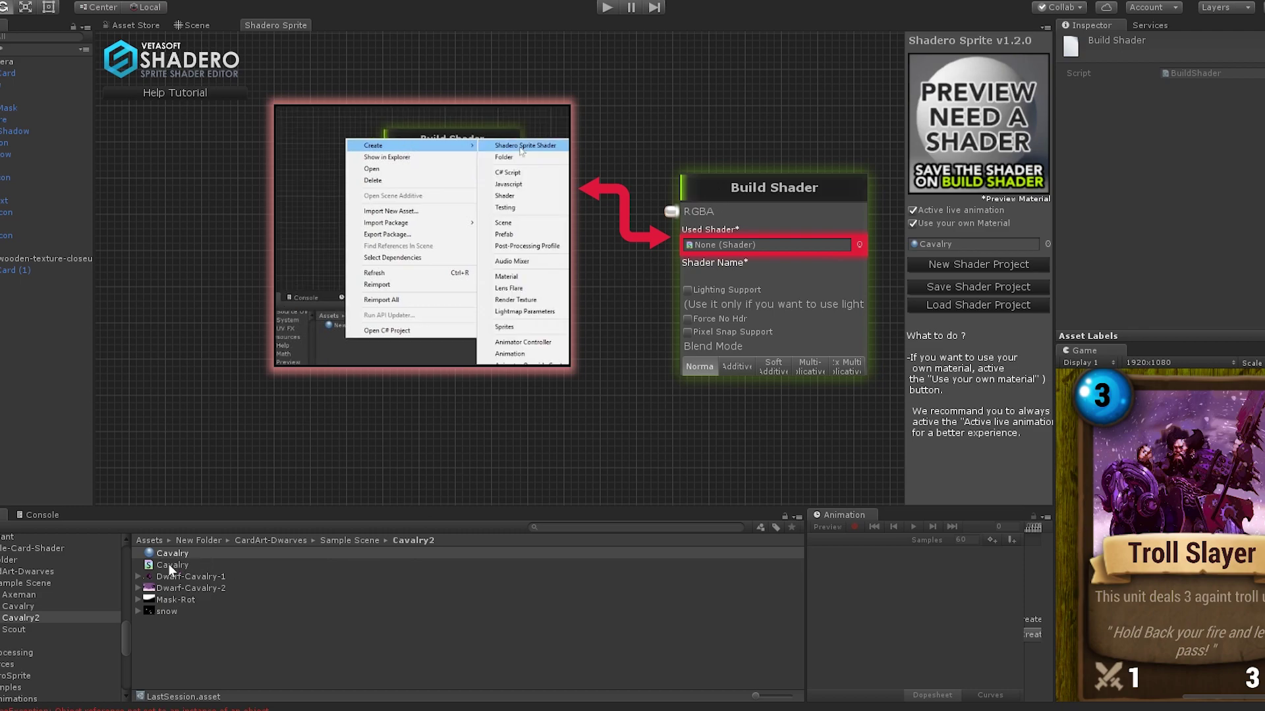
{"action": "left_click_drag", "start_coordinate": [206, 564], "coordinate": [741, 245]}
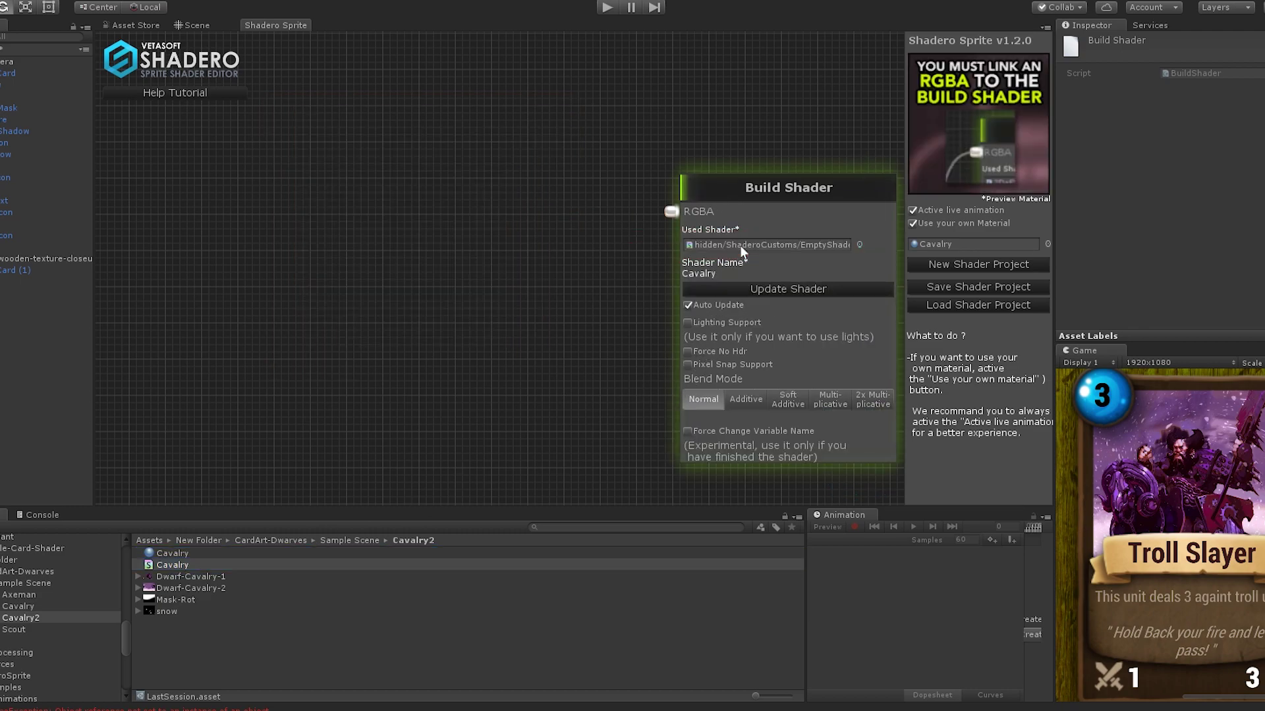
{"action": "left_click_drag", "start_coordinate": [768, 187], "coordinate": [731, 140]}
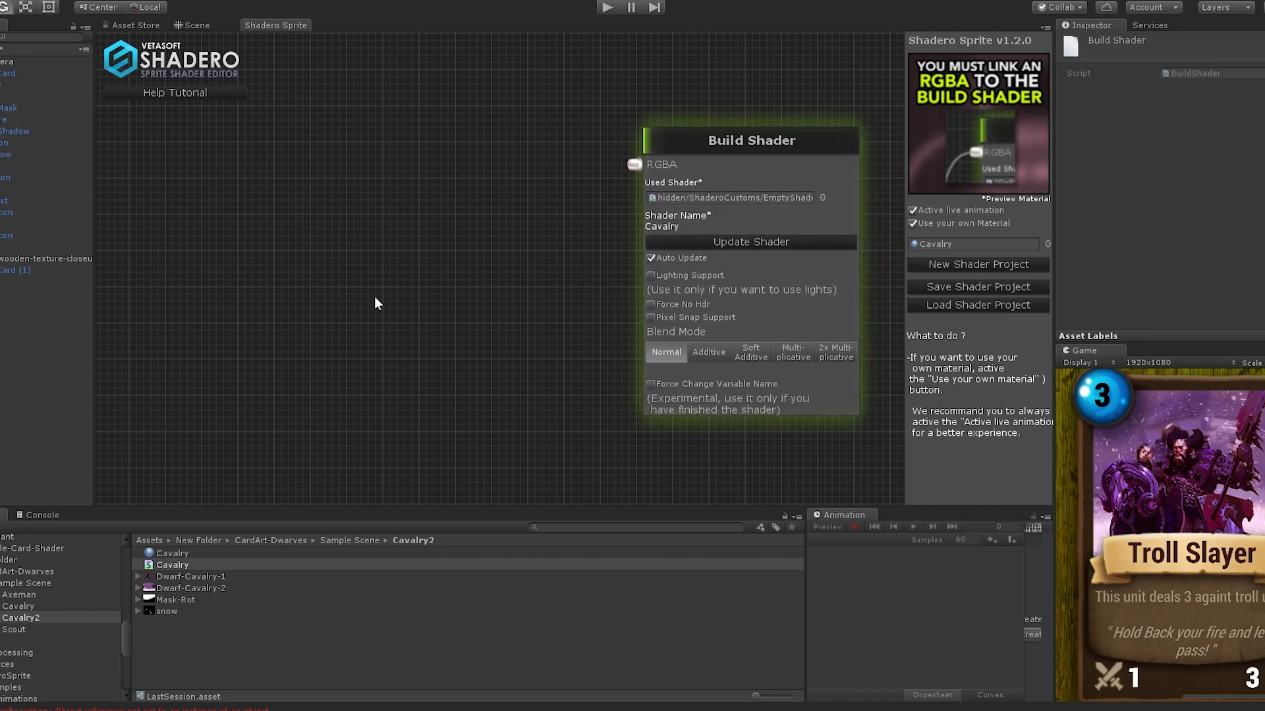
Add and duplicate a New Texture node, loading Dwarf-Cavalry-2 and Dwarf-Cavalry-1 into them
{"action": "right_click", "coordinate": [285, 211]}
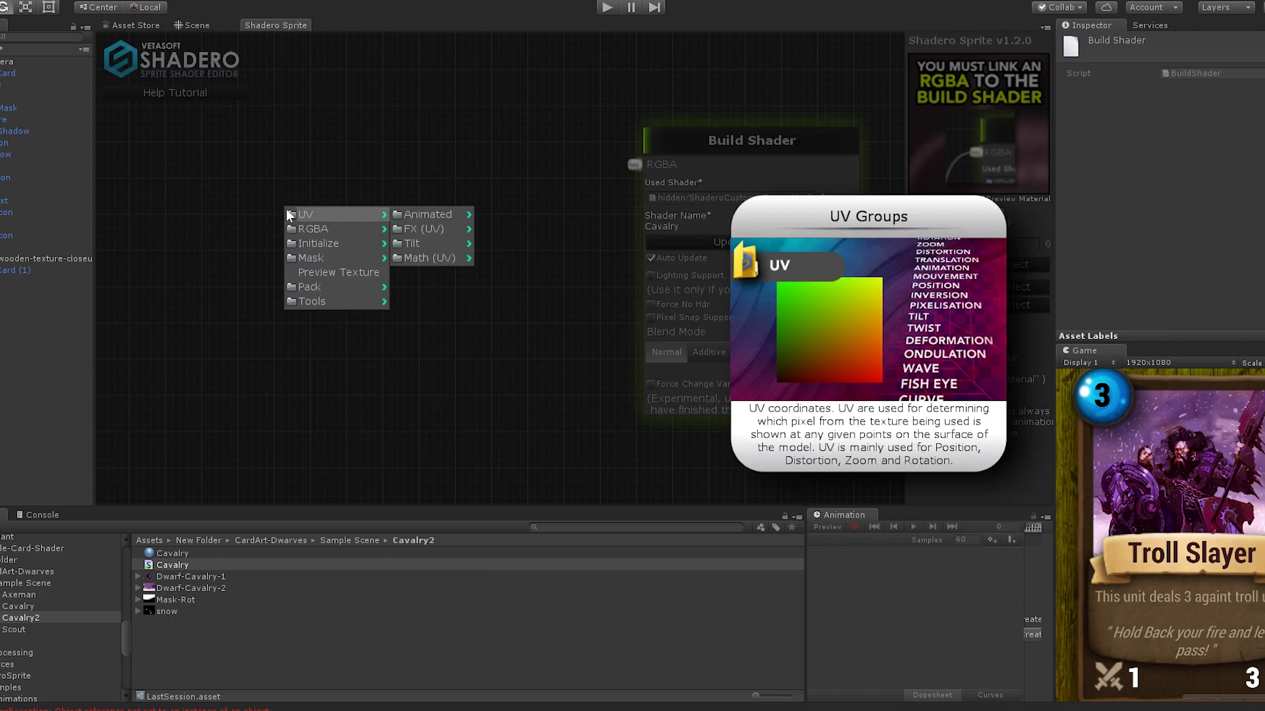
{"action": "mouse_move", "coordinate": [361, 255]}
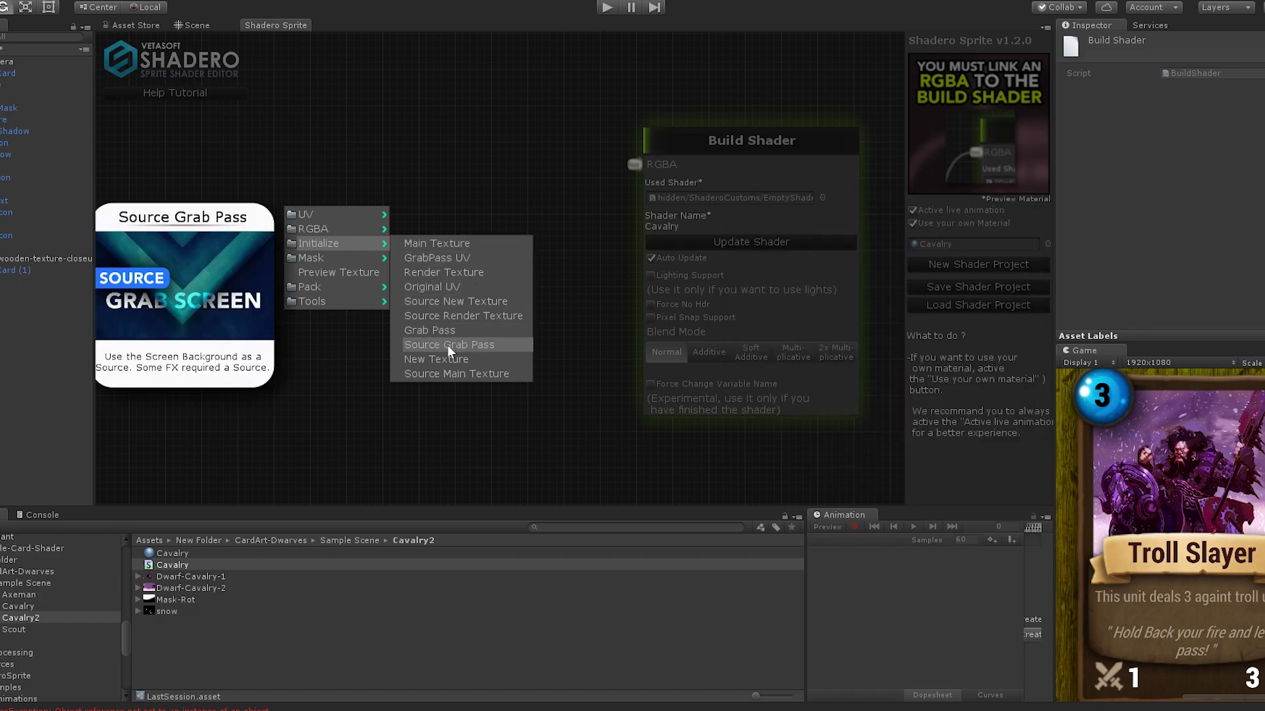
{"action": "left_click", "coordinate": [449, 359]}
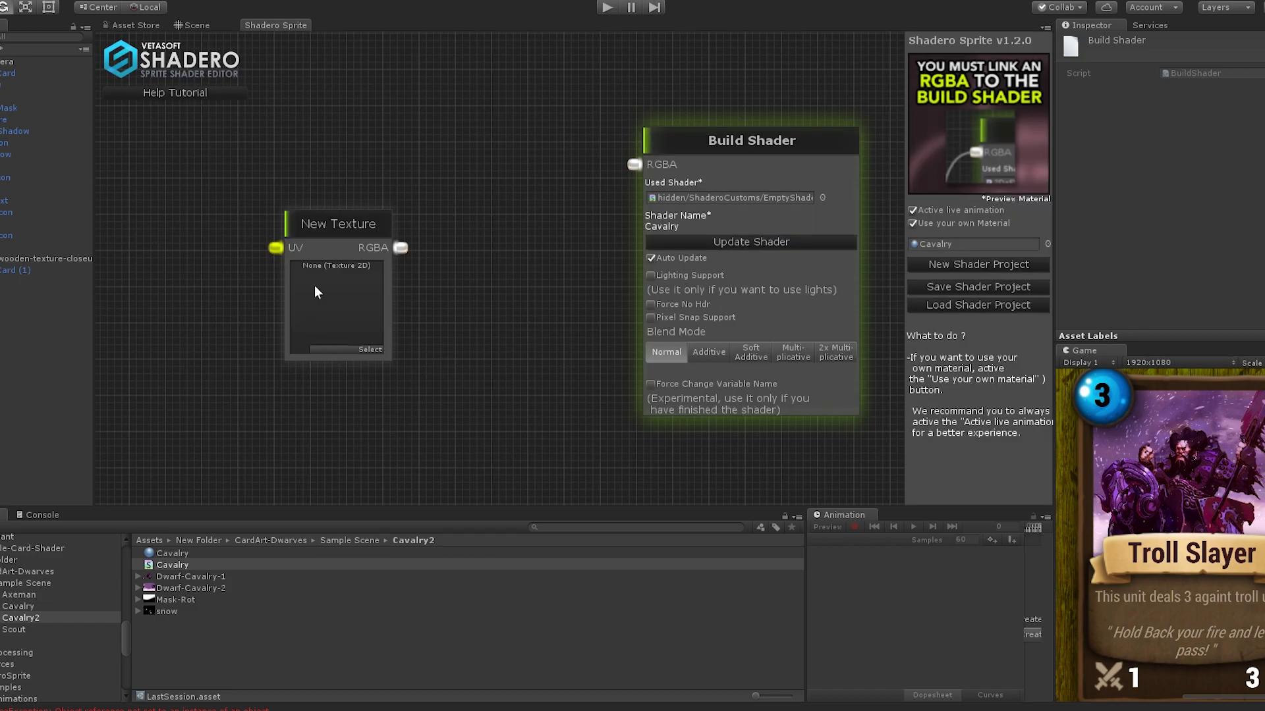
{"action": "left_click_drag", "start_coordinate": [338, 231], "coordinate": [250, 318]}
{"action": "right_click", "coordinate": [253, 136]}
{"action": "left_click", "coordinate": [291, 158]}
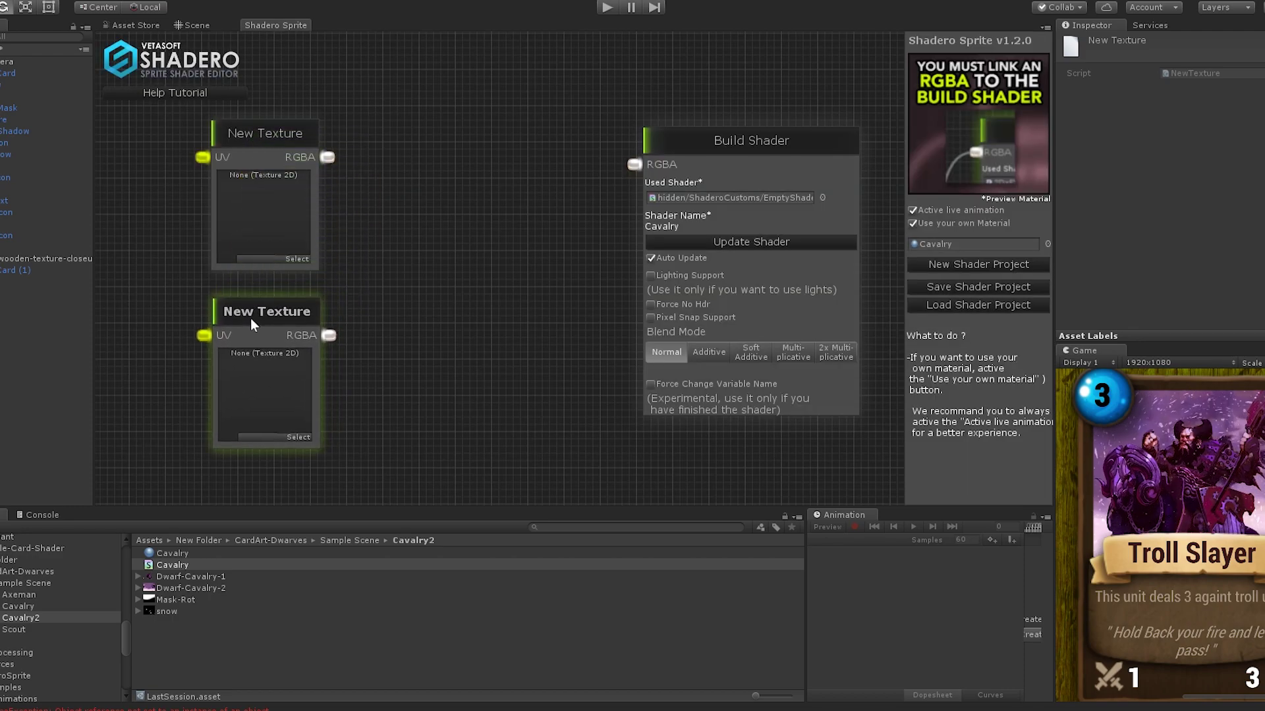
{"action": "left_click_drag", "start_coordinate": [166, 589], "coordinate": [259, 219]}
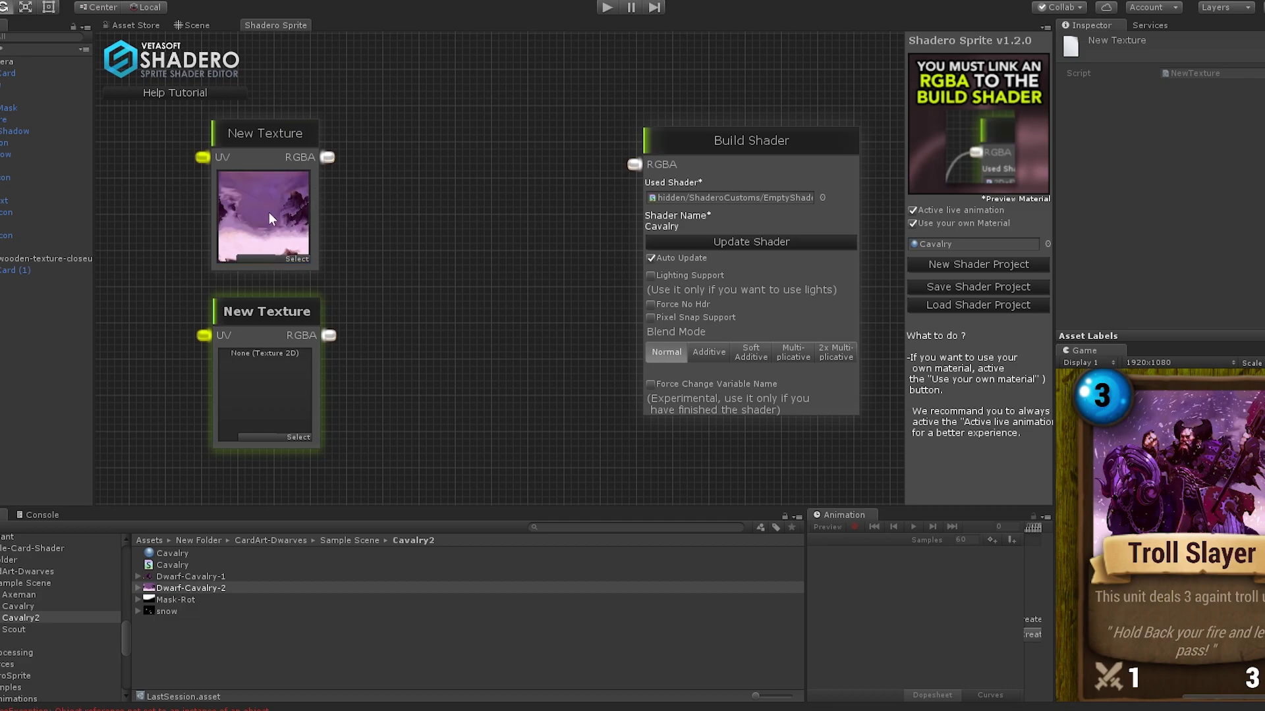
{"action": "left_click_drag", "start_coordinate": [178, 578], "coordinate": [264, 390]}
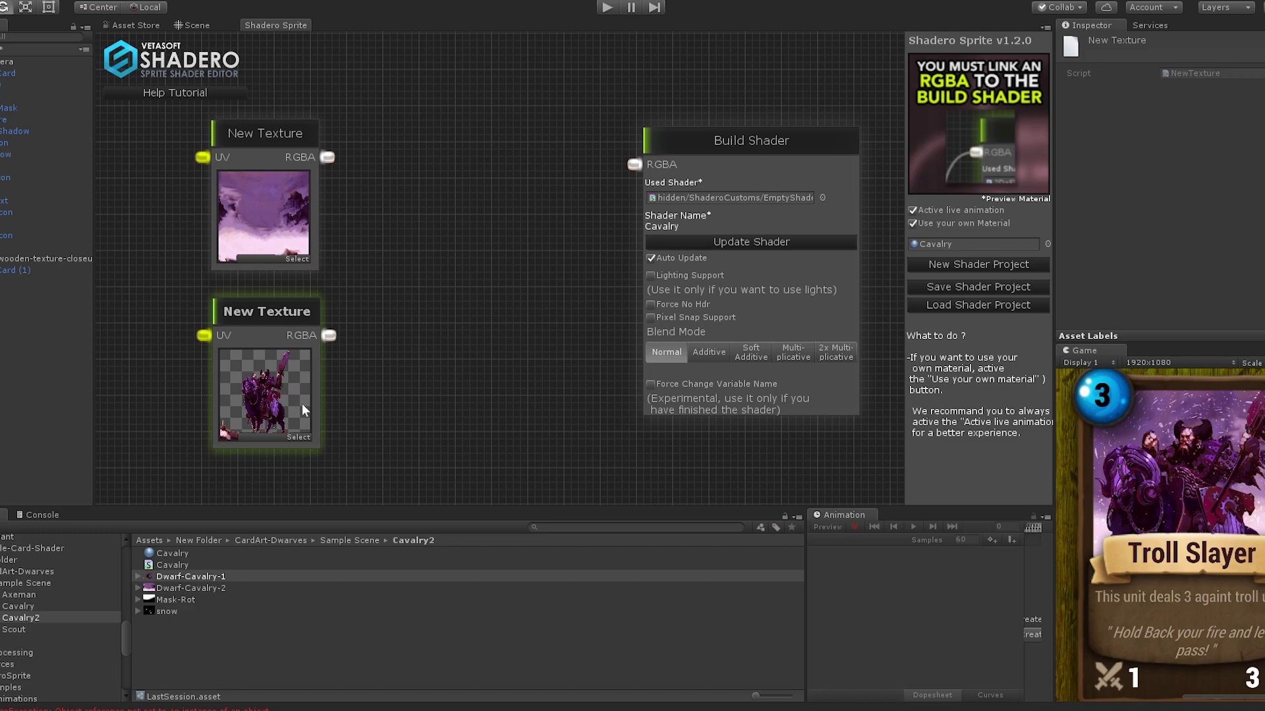
Add a Blend node fed by both texture RGBA outputs and wire its result into Build Shader
{"action": "right_click", "coordinate": [367, 195]}
{"action": "mouse_move", "coordinate": [399, 214]}
{"action": "mouse_move", "coordinate": [480, 214]}
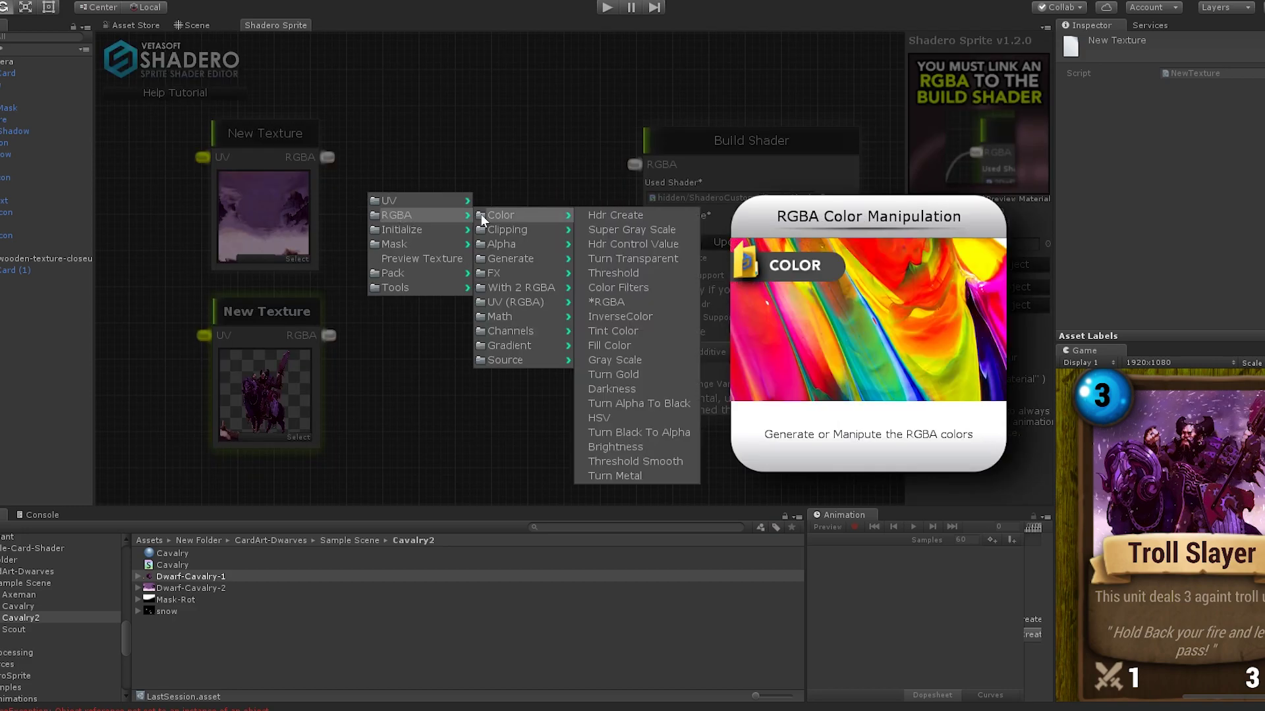
{"action": "mouse_move", "coordinate": [512, 290]}
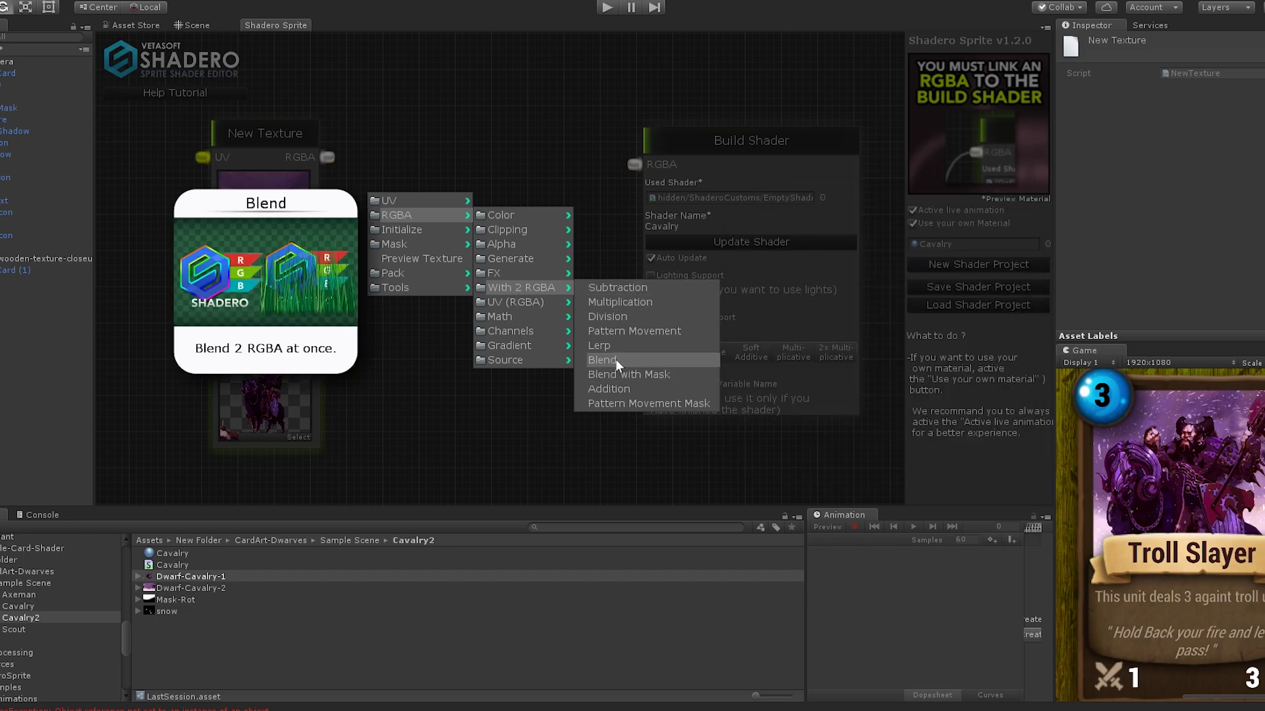
{"action": "left_click", "coordinate": [616, 358]}
{"action": "left_click_drag", "start_coordinate": [413, 204], "coordinate": [448, 174]}
{"action": "left_click_drag", "start_coordinate": [327, 157], "coordinate": [393, 245]}
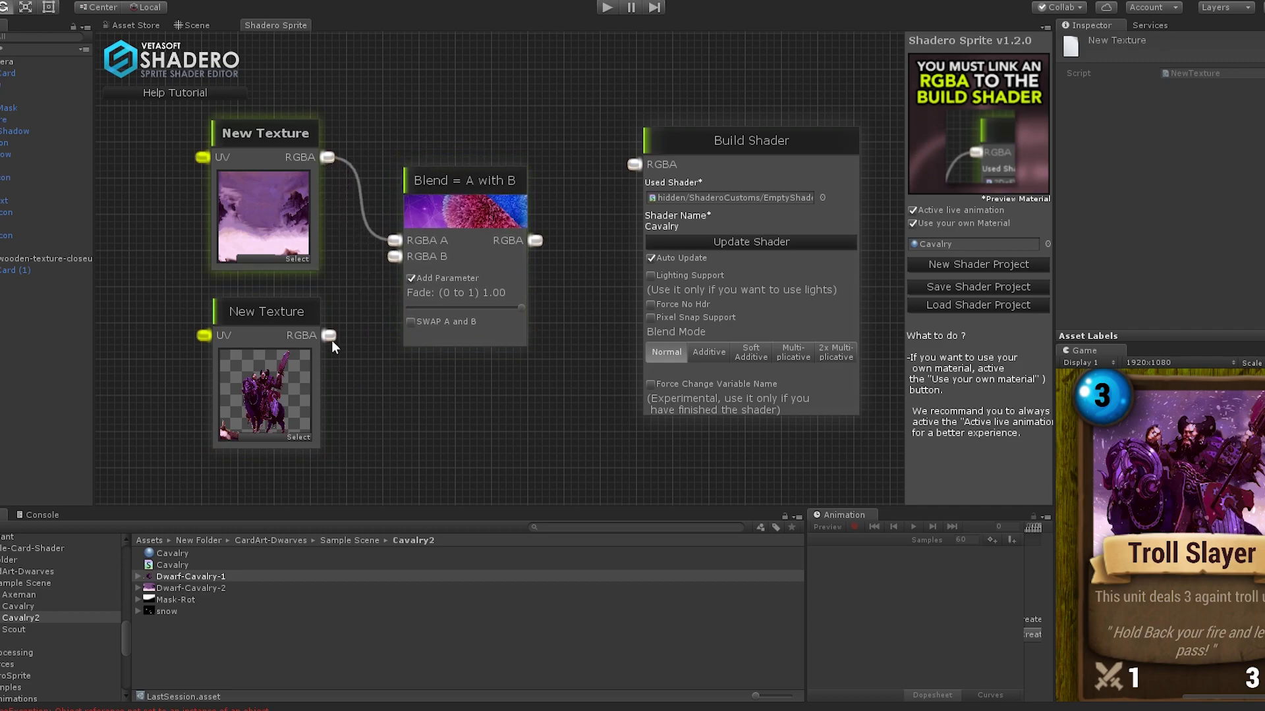
{"action": "left_click_drag", "start_coordinate": [329, 336], "coordinate": [393, 259]}
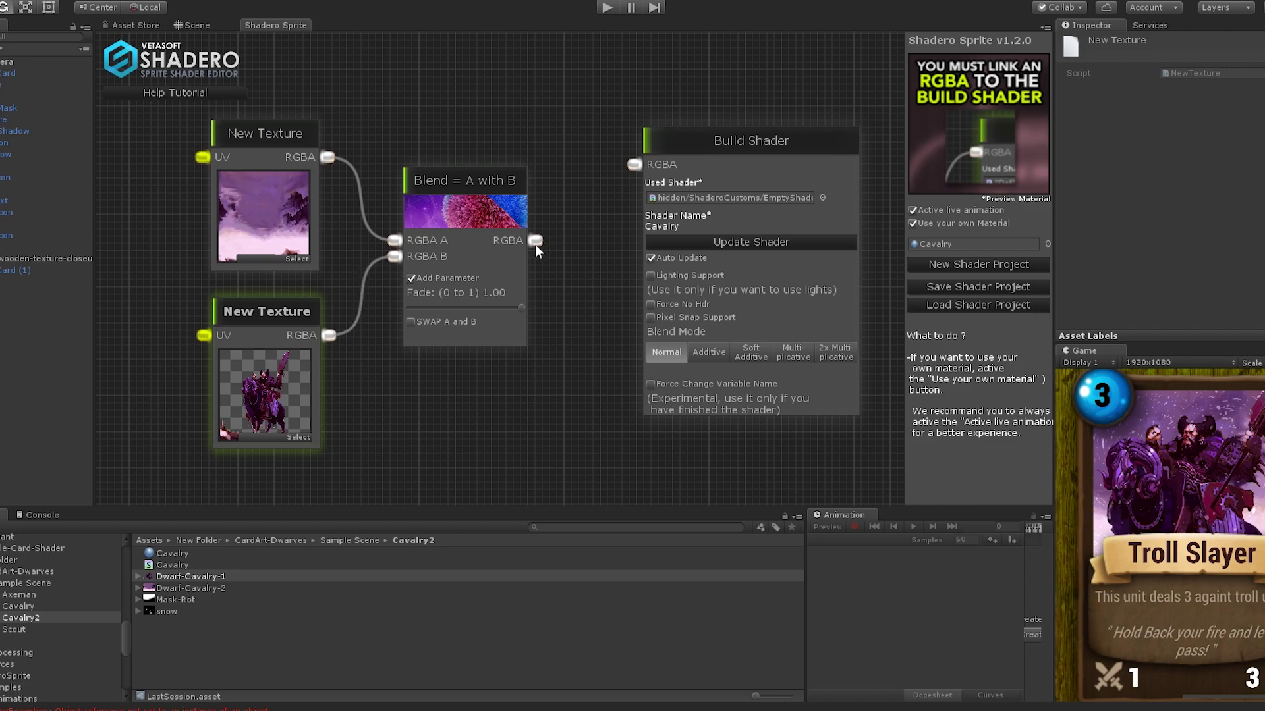
{"action": "left_click_drag", "start_coordinate": [536, 242], "coordinate": [633, 164]}
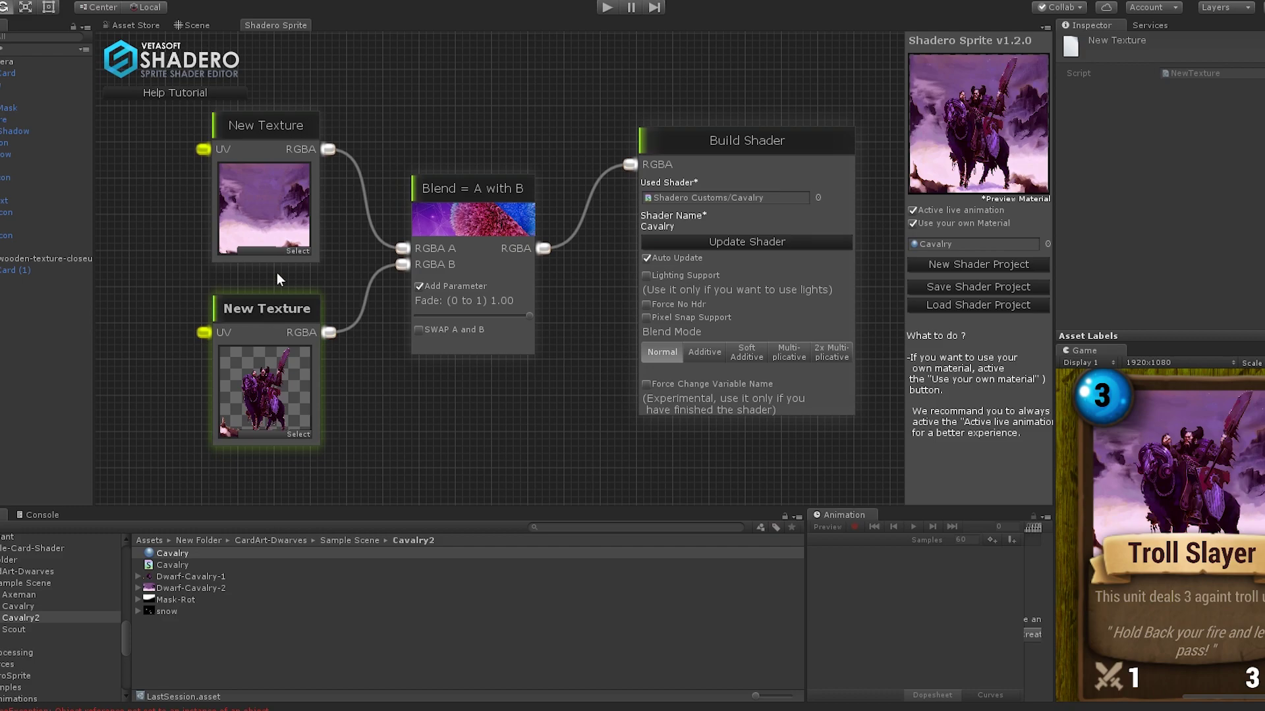
{"action": "left_click_drag", "start_coordinate": [156, 284], "coordinate": [488, 319]}
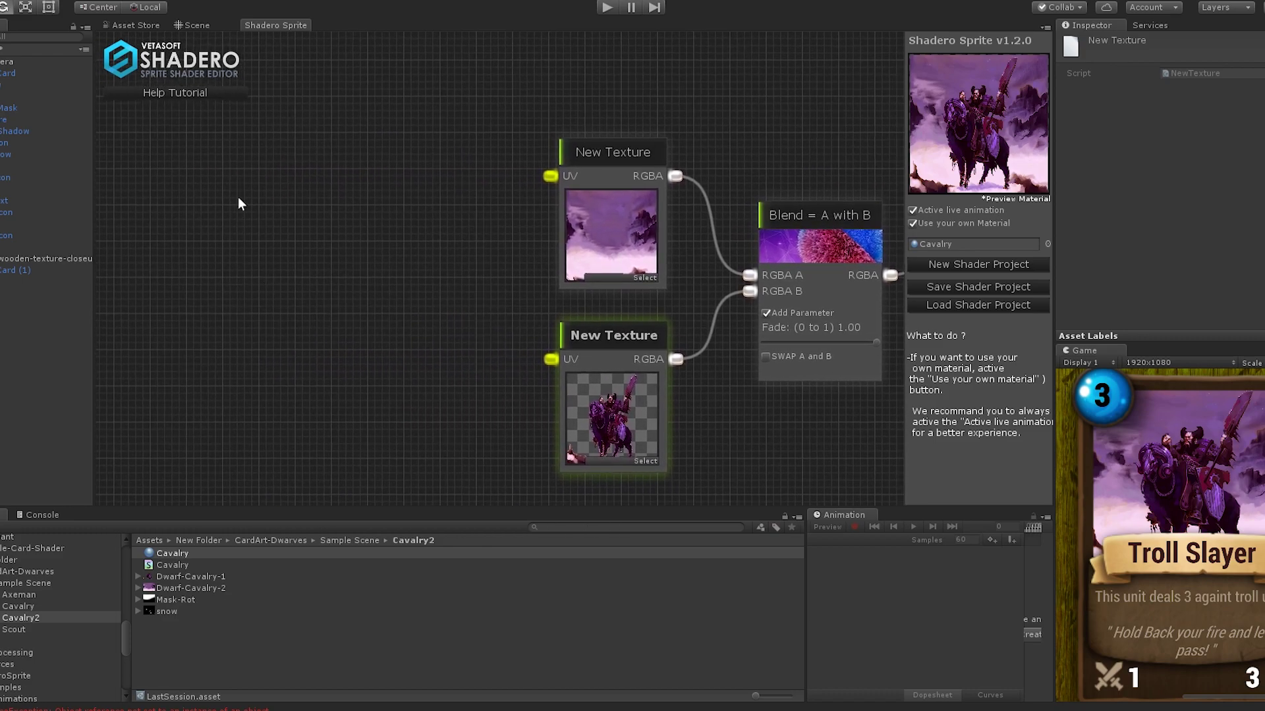
Add an Animated Movement UV node driving the background texture's UV, with Offset X -0.6
{"action": "right_click", "coordinate": [257, 156]}
{"action": "mouse_move", "coordinate": [314, 158]}
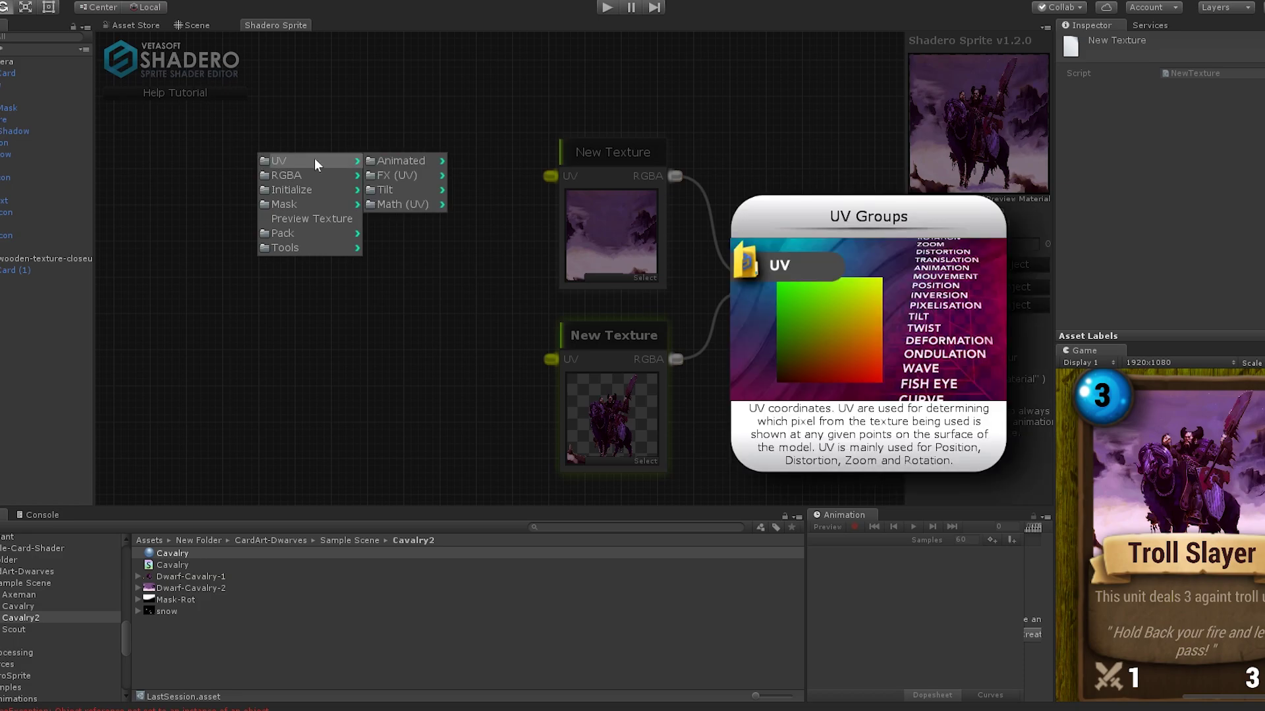
{"action": "mouse_move", "coordinate": [373, 160]}
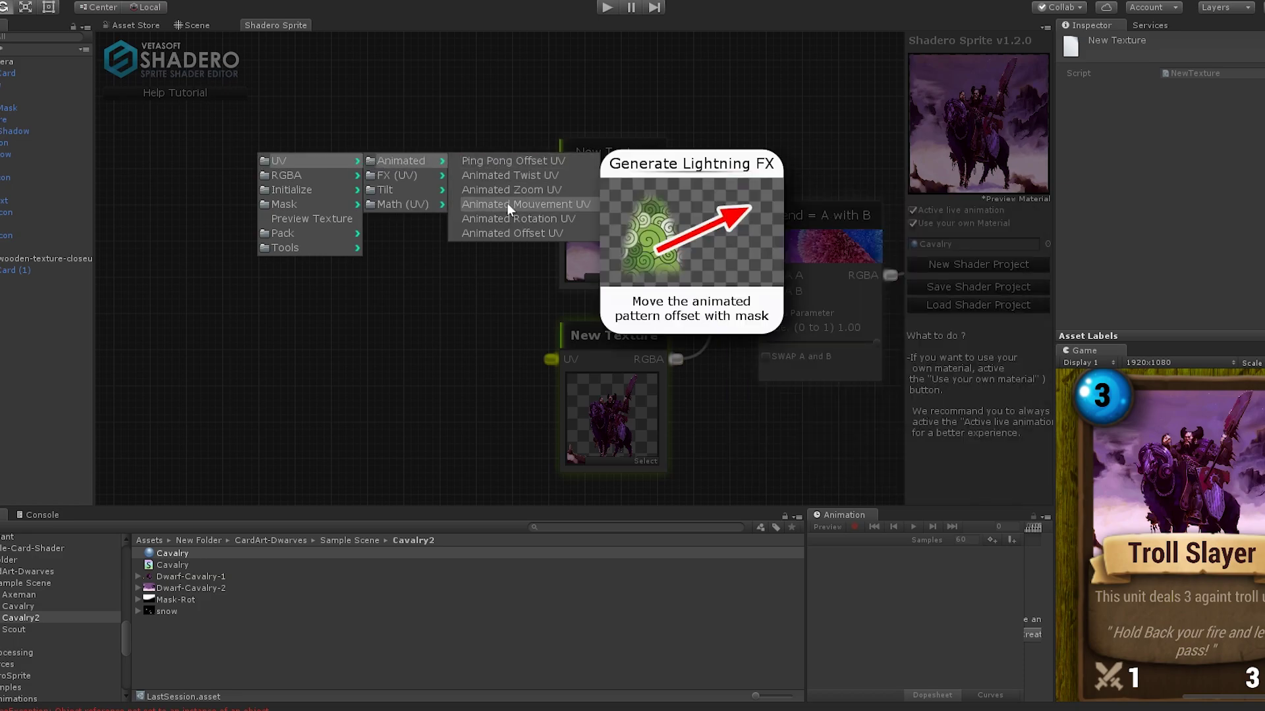
{"action": "left_click", "coordinate": [507, 203]}
{"action": "left_click_drag", "start_coordinate": [341, 178], "coordinate": [362, 119]}
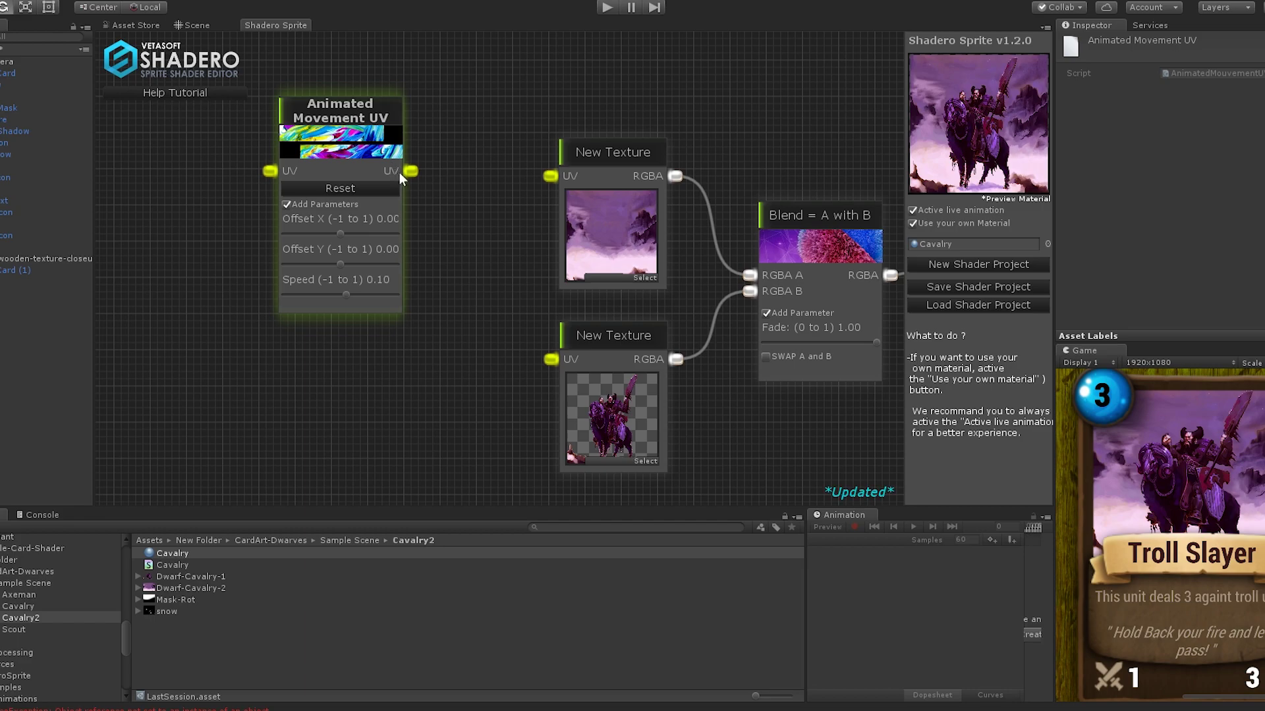
{"action": "left_click_drag", "start_coordinate": [538, 185], "coordinate": [548, 179]}
{"action": "left_click_drag", "start_coordinate": [341, 234], "coordinate": [305, 233]}
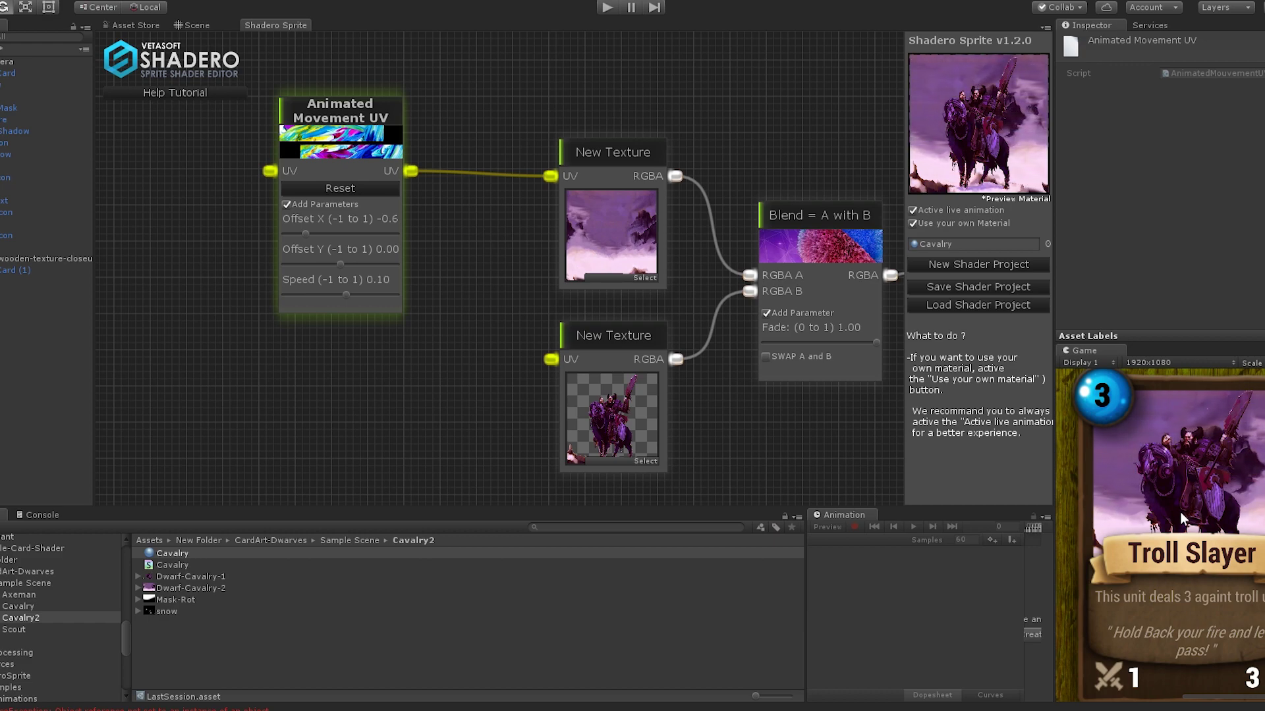
Check Dwarf-Cavalry-2's import settings and keep its Wrap Mode at Repeat
{"action": "left_click", "coordinate": [191, 588]}
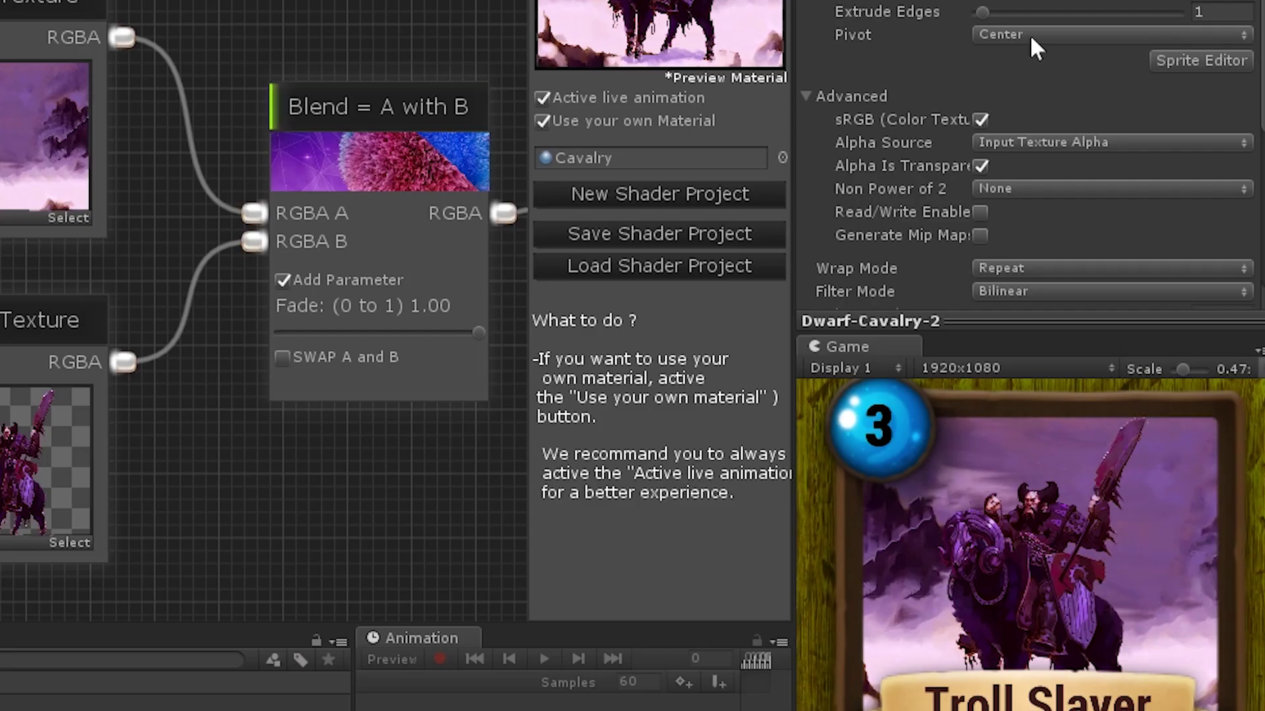
{"action": "scroll", "coordinate": [1008, 131], "scroll_direction": "down", "scroll_amount": 3}
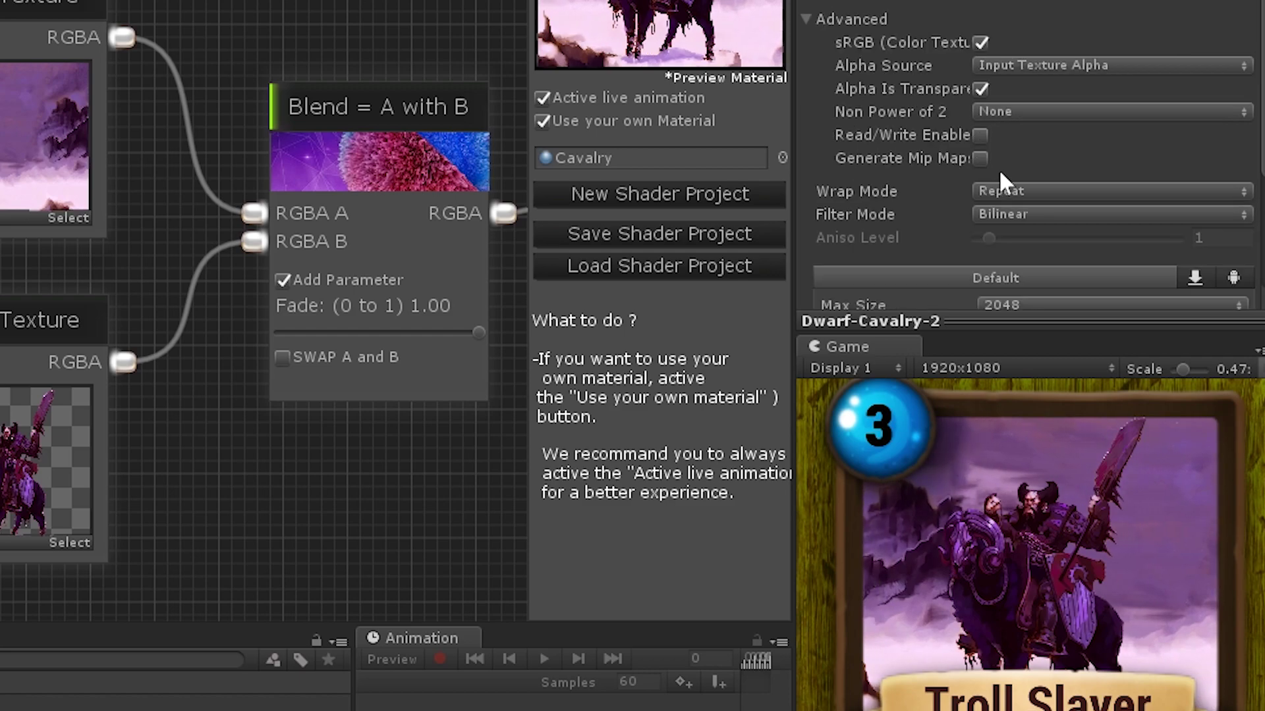
{"action": "left_click", "coordinate": [1139, 191]}
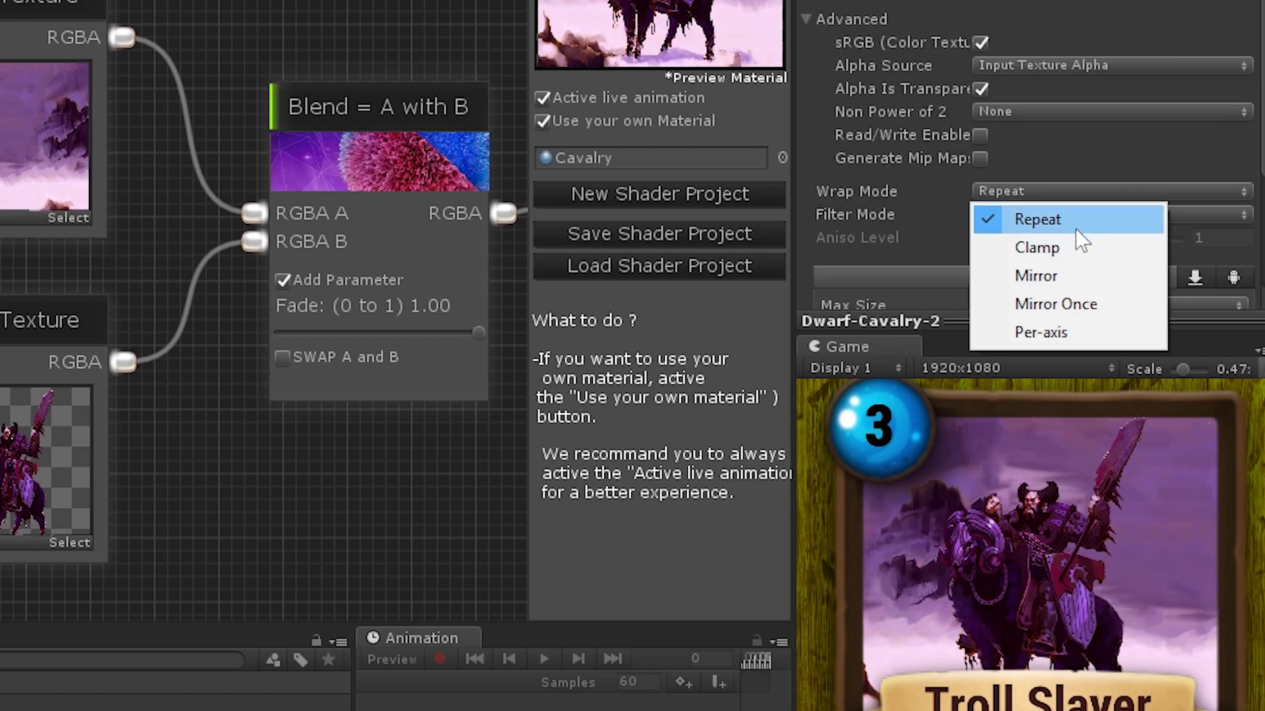
{"action": "left_click", "coordinate": [1120, 222]}
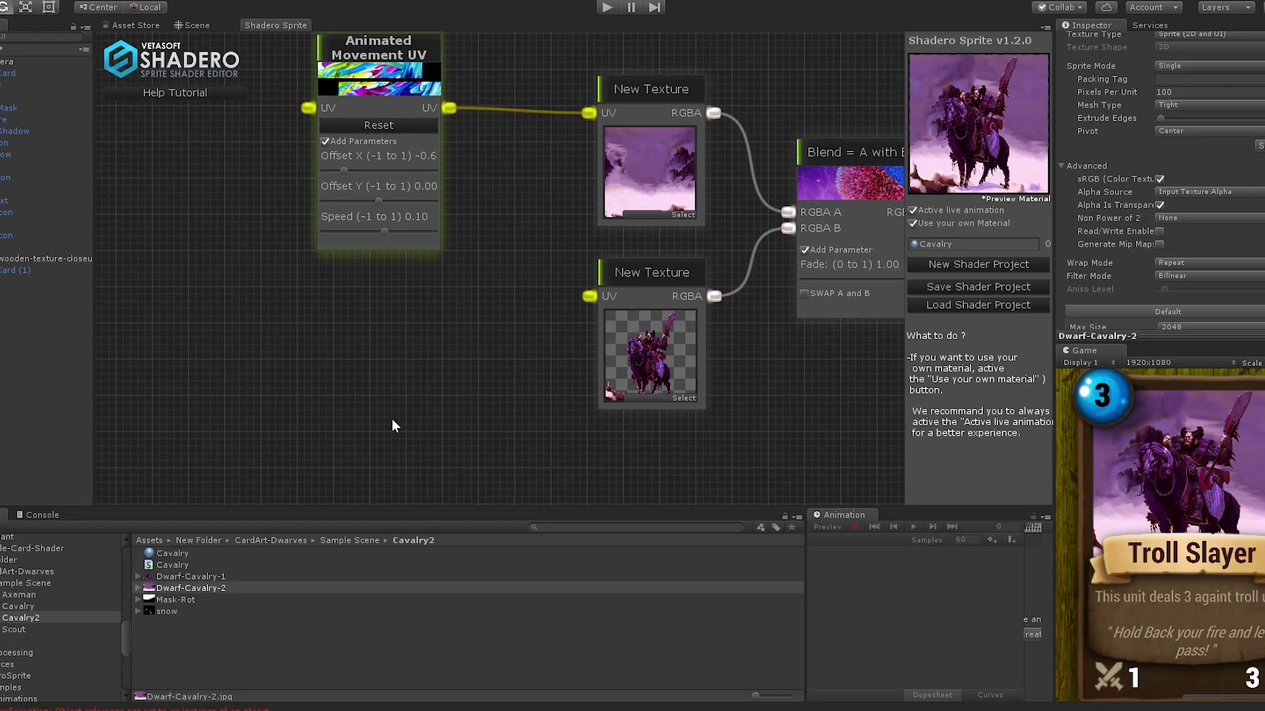
Add an Animated Ping Pong Offset UV node driving the dwarf texture's UV, with Speed 0.23
{"action": "left_click_drag", "start_coordinate": [624, 302], "coordinate": [626, 313]}
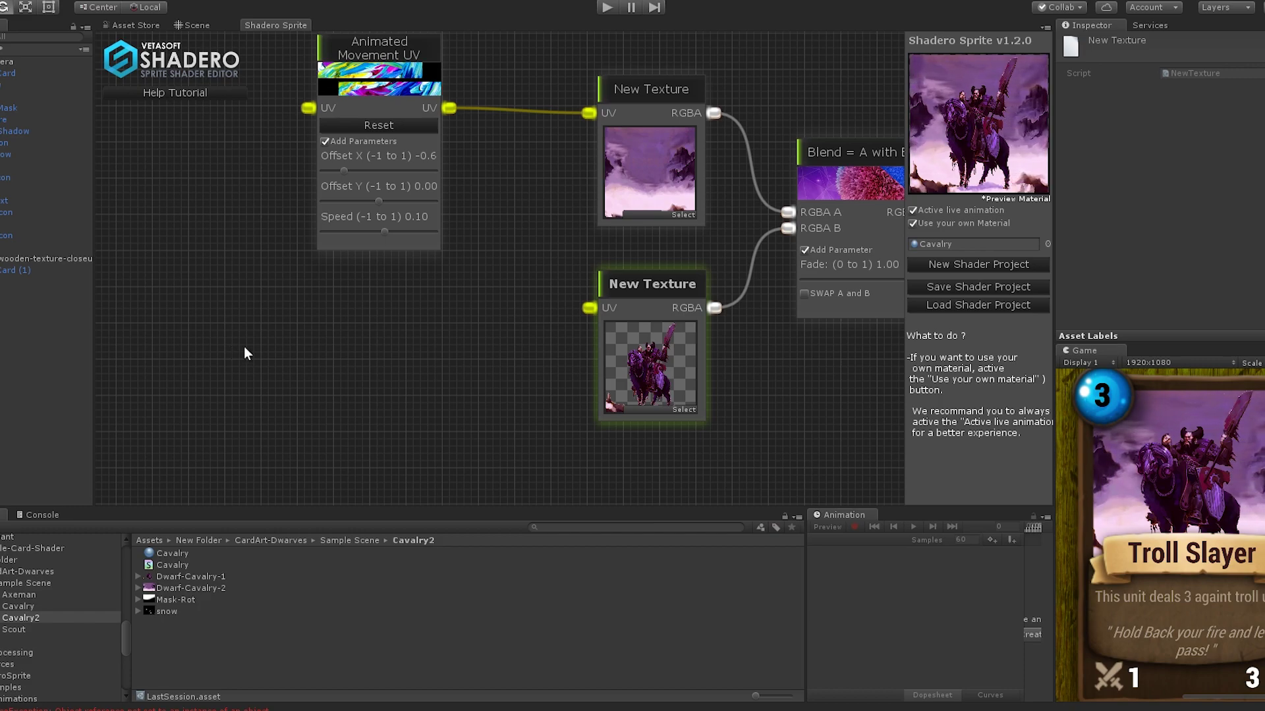
{"action": "right_click", "coordinate": [300, 329]}
{"action": "mouse_move", "coordinate": [320, 335]}
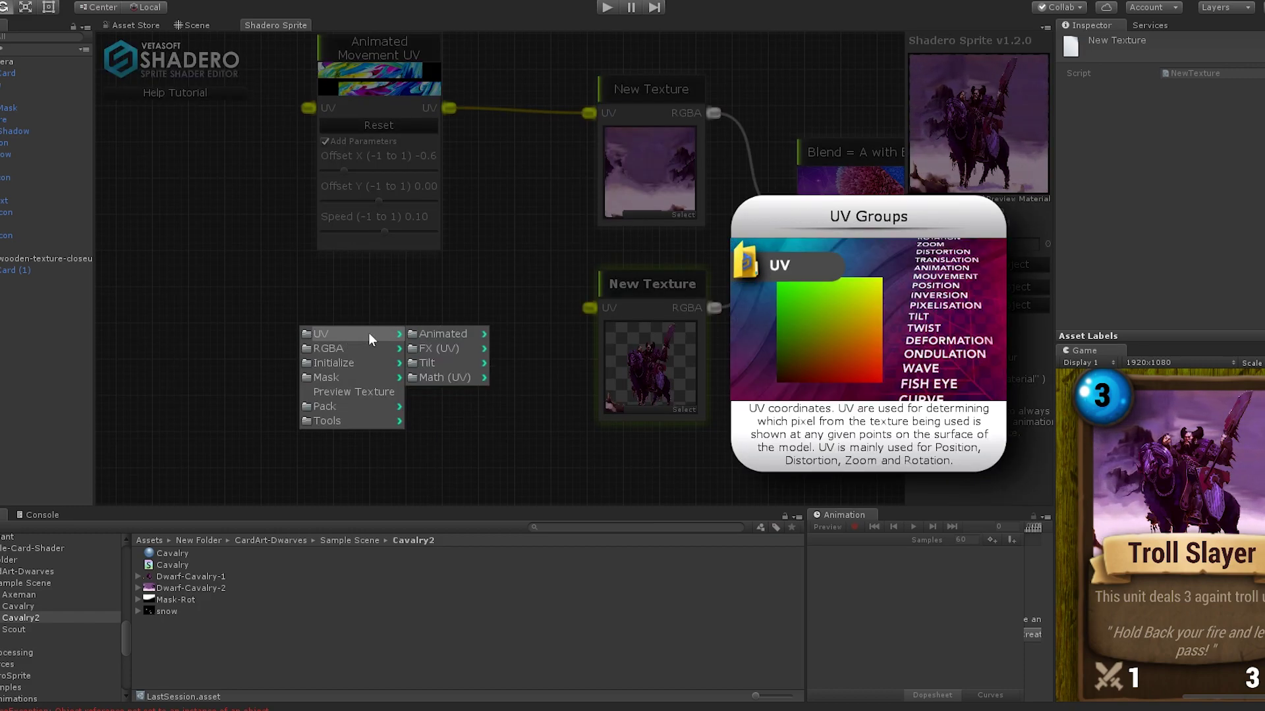
{"action": "mouse_move", "coordinate": [441, 335]}
{"action": "left_click", "coordinate": [565, 333]}
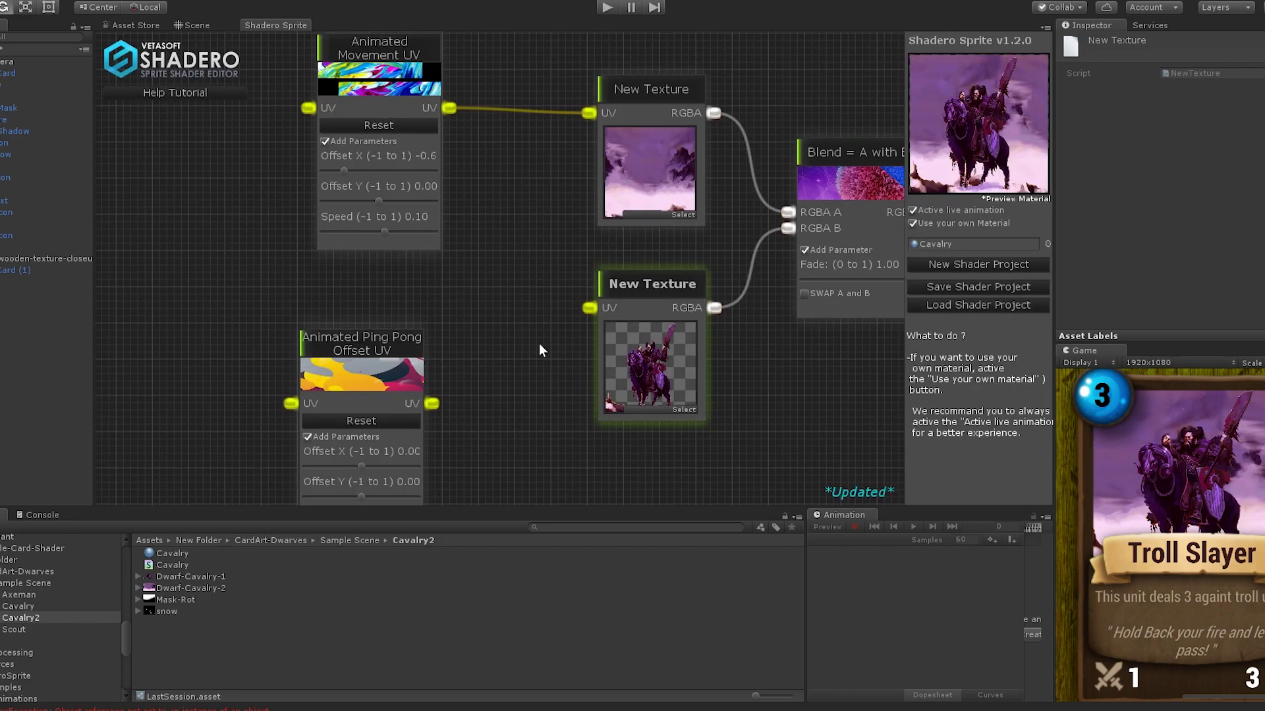
{"action": "left_click_drag", "start_coordinate": [369, 353], "coordinate": [345, 307]}
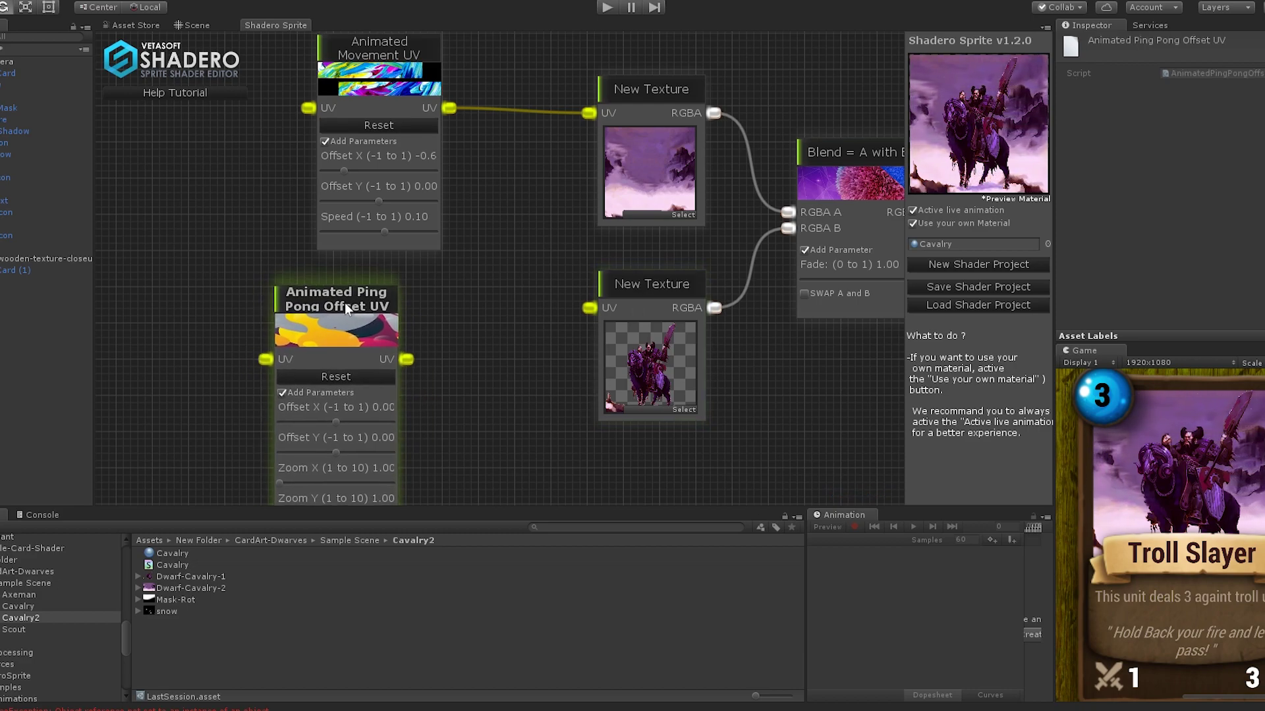
{"action": "scroll", "coordinate": [466, 352], "scroll_direction": "down", "scroll_amount": 3}
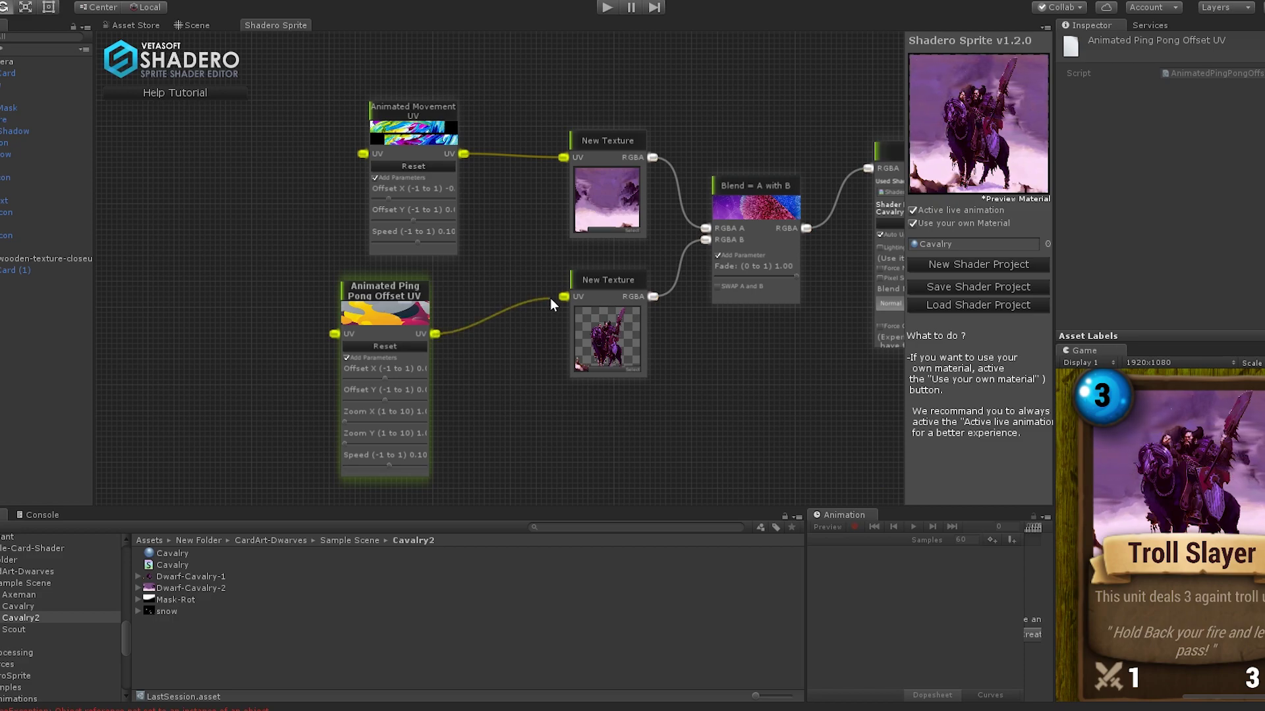
{"action": "left_click_drag", "start_coordinate": [551, 298], "coordinate": [562, 298]}
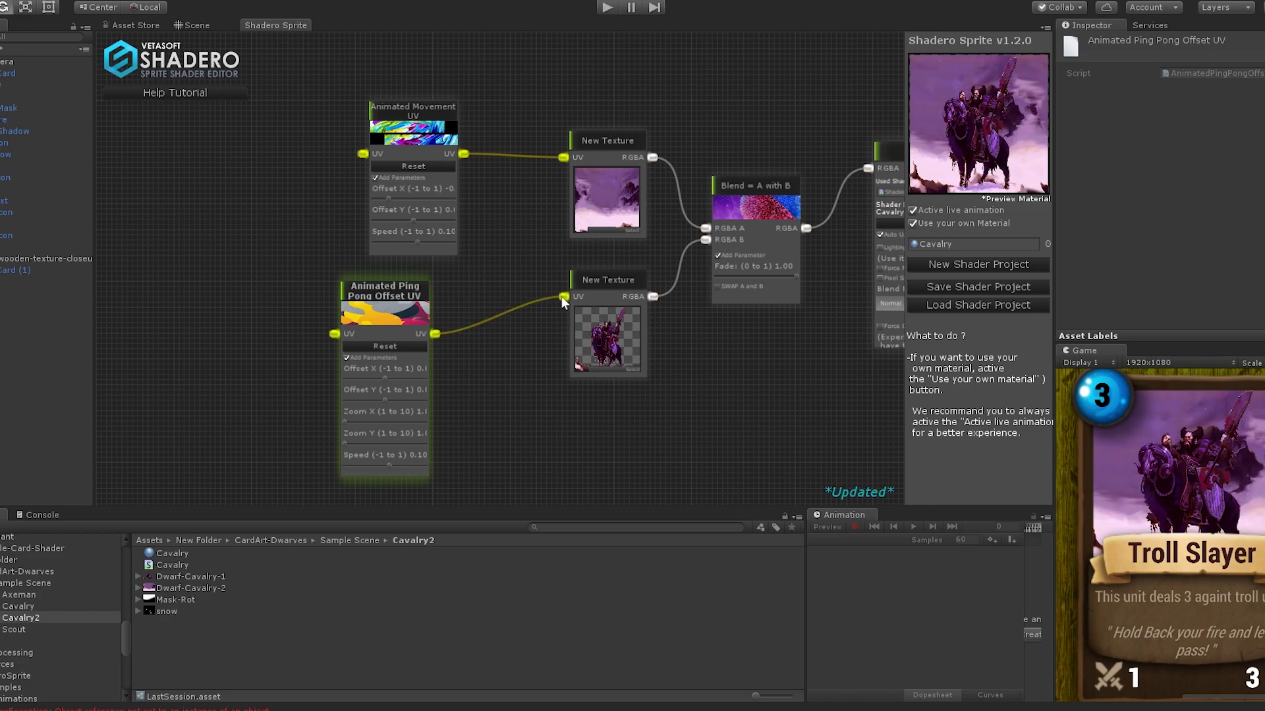
{"action": "left_click", "coordinate": [390, 400]}
{"action": "scroll", "coordinate": [649, 356], "scroll_direction": "up", "scroll_amount": 2}
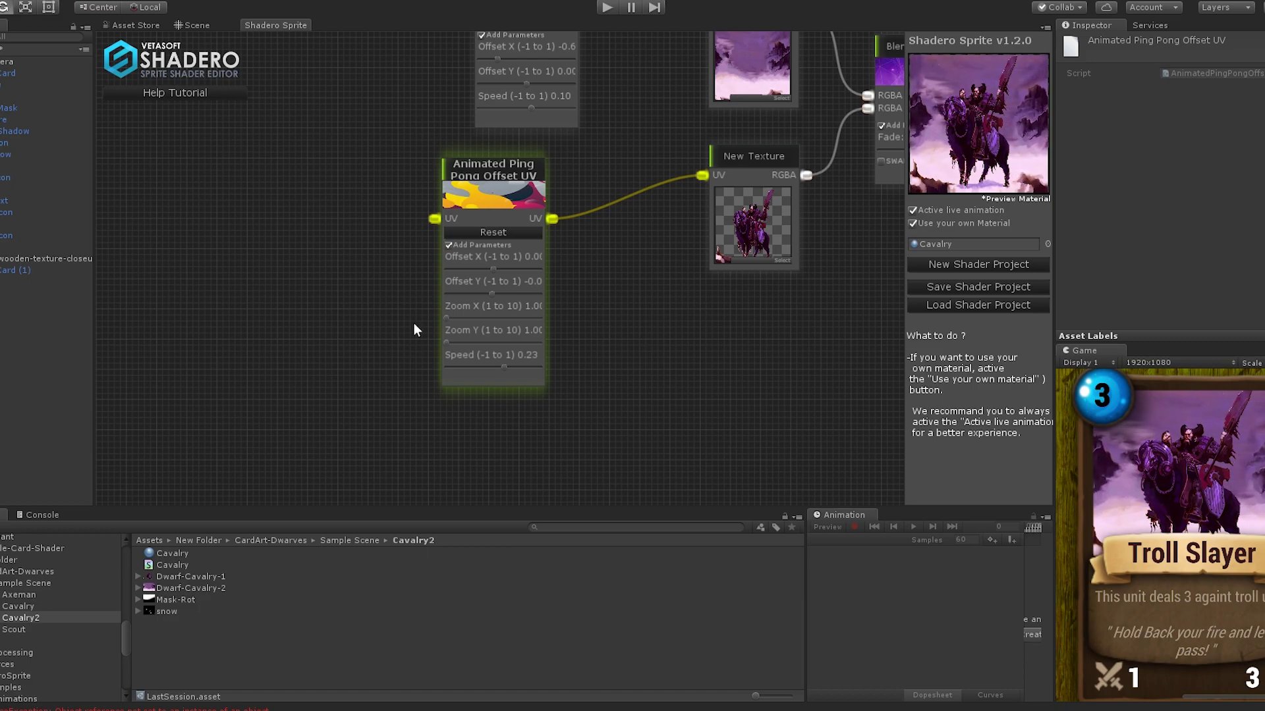
{"action": "middle_click_drag", "start_coordinate": [282, 251], "coordinate": [433, 310]}
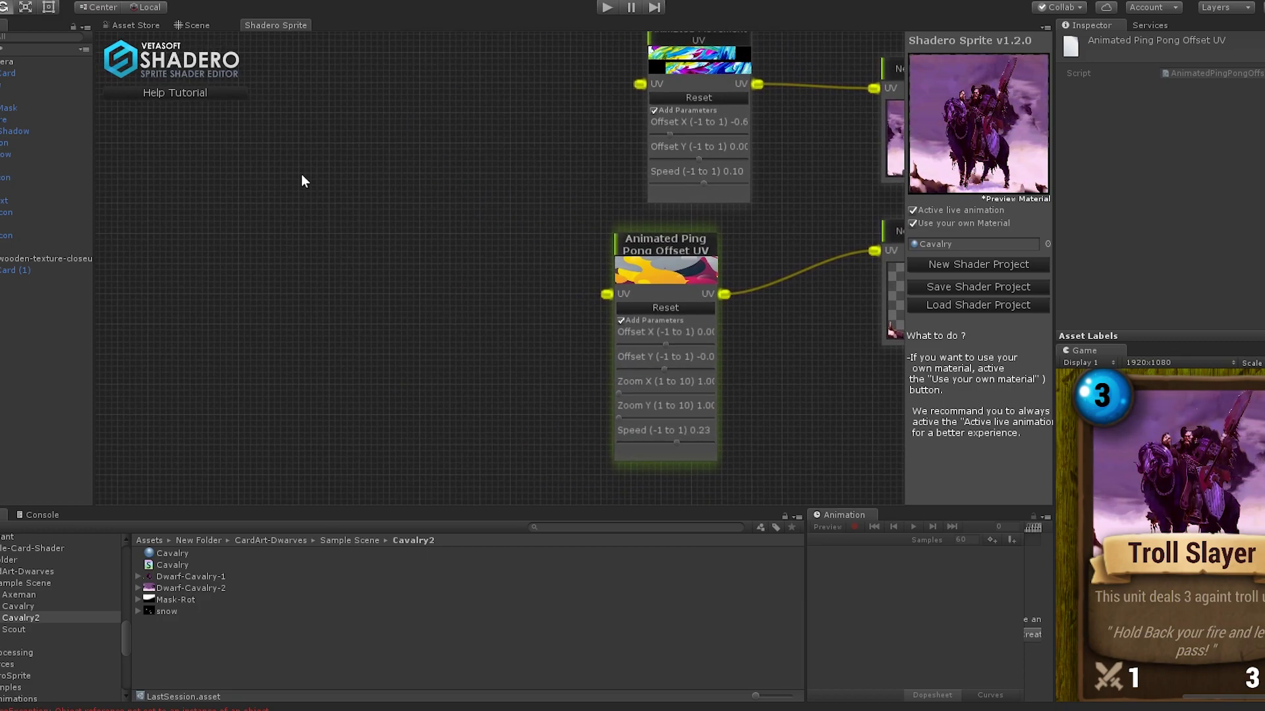
Add an Animated Zoom UV node feeding the ping pong node, with Pos Y 0.72 and ping pong speed 0.36
{"action": "right_click", "coordinate": [279, 170]}
{"action": "mouse_move", "coordinate": [297, 173]}
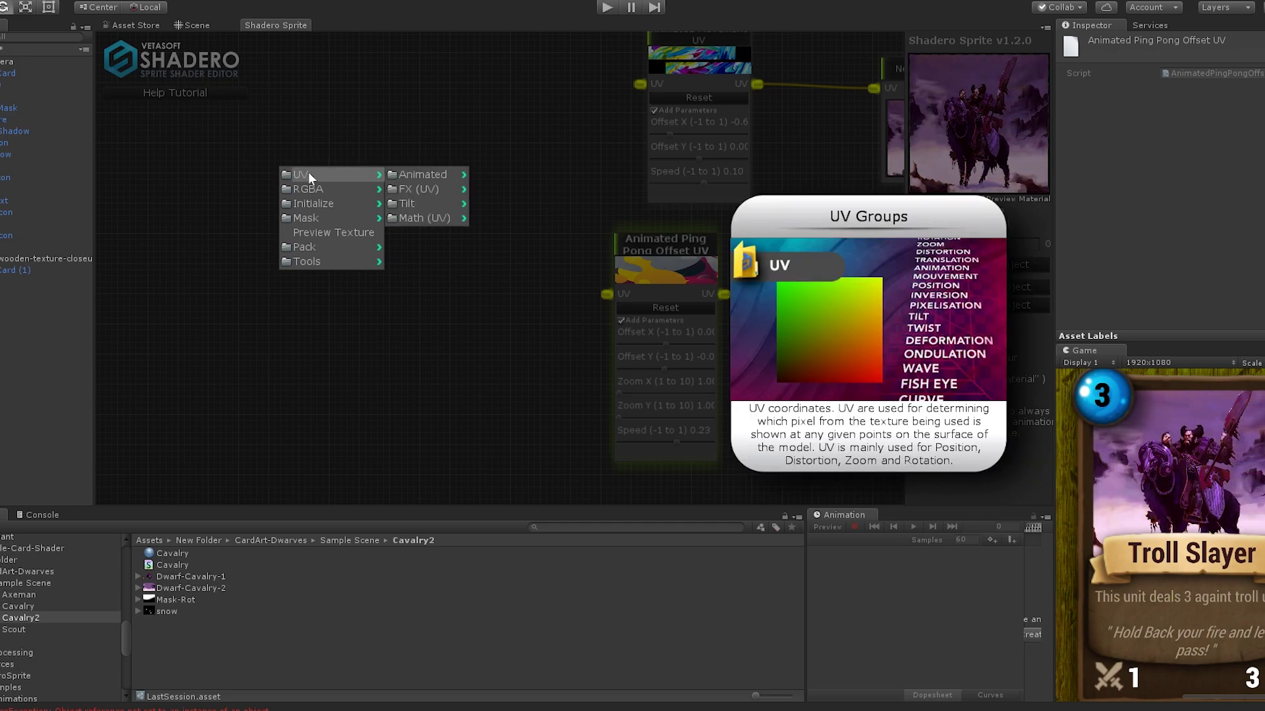
{"action": "mouse_move", "coordinate": [424, 176]}
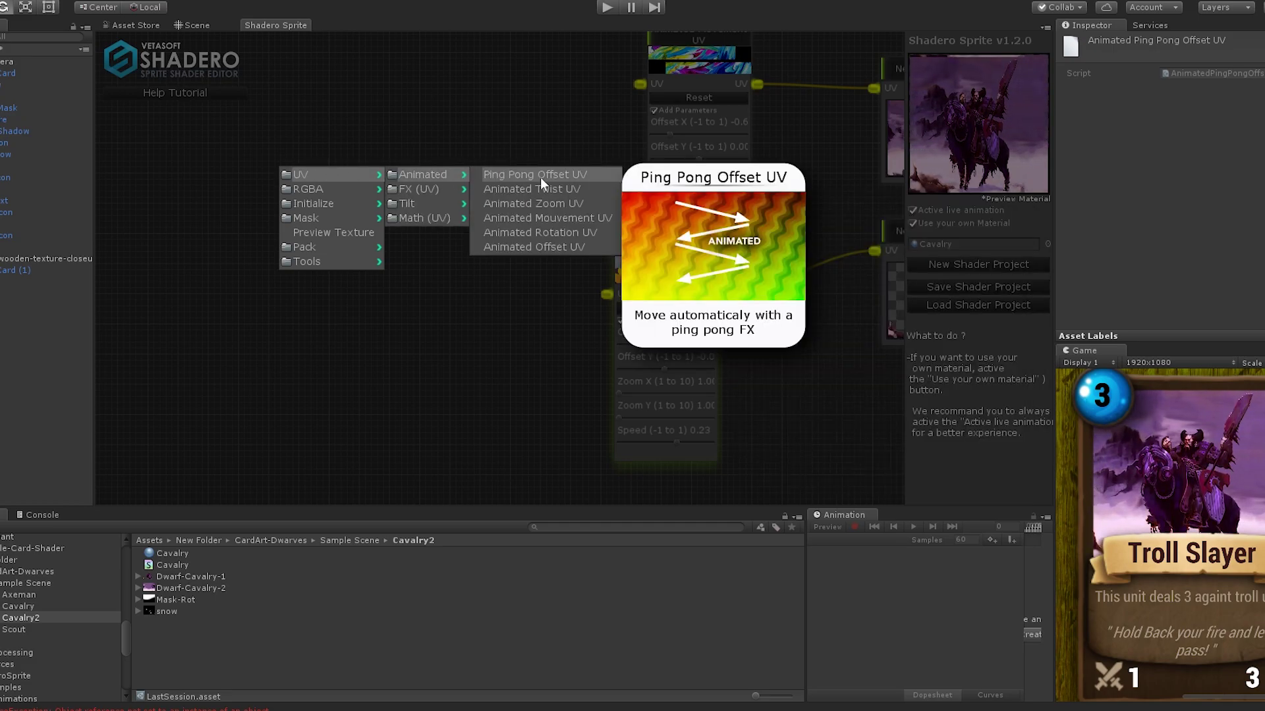
{"action": "left_click", "coordinate": [540, 175]}
{"action": "left_click", "coordinate": [550, 205]}
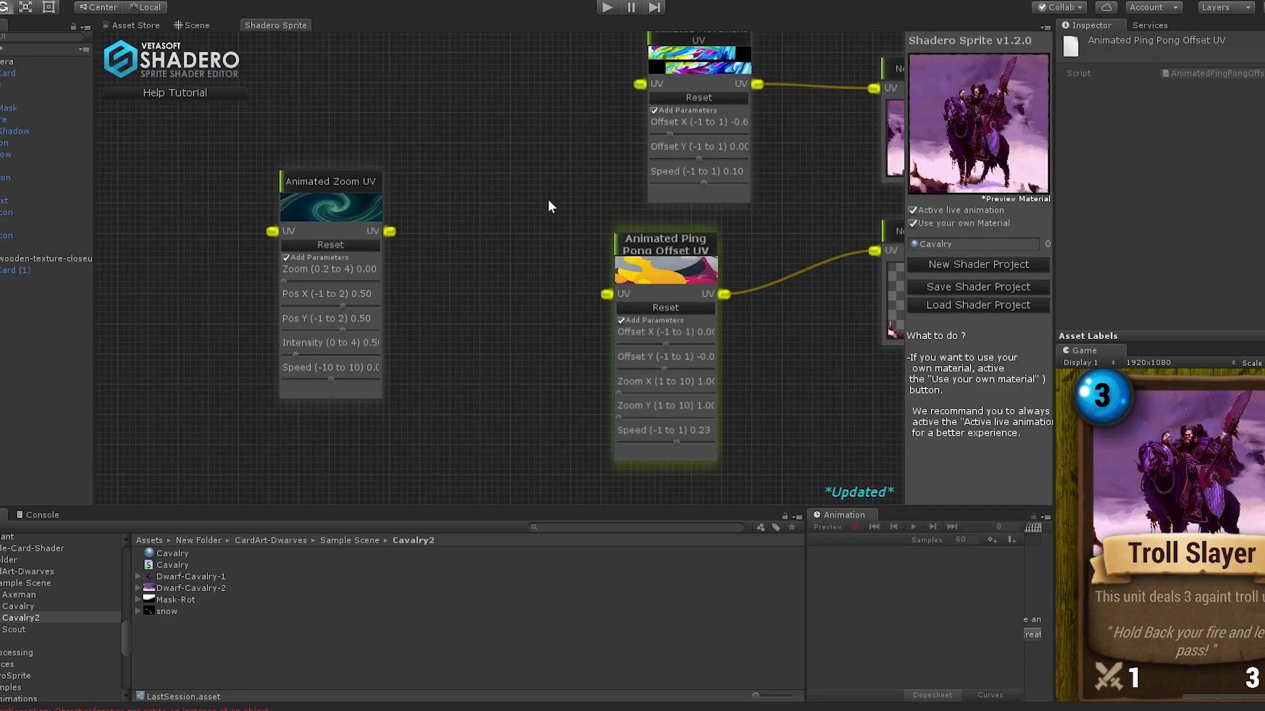
{"action": "left_click_drag", "start_coordinate": [336, 188], "coordinate": [397, 198]}
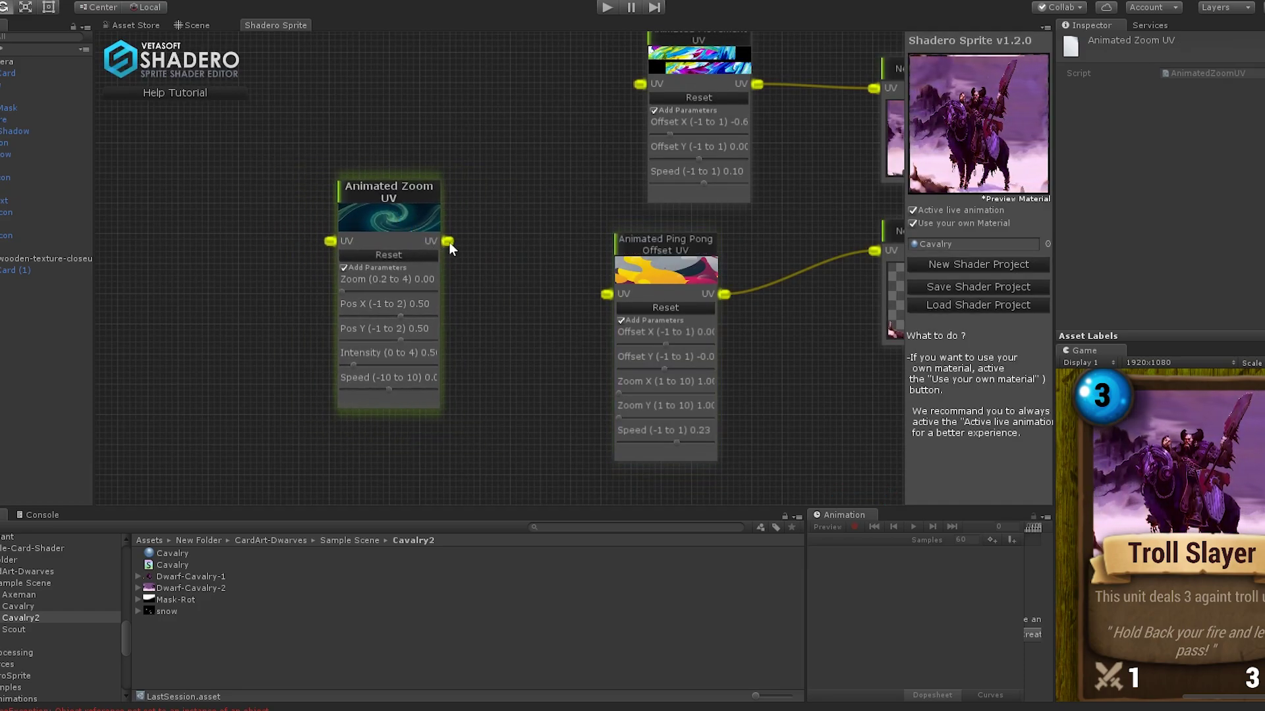
{"action": "left_click_drag", "start_coordinate": [449, 242], "coordinate": [608, 298]}
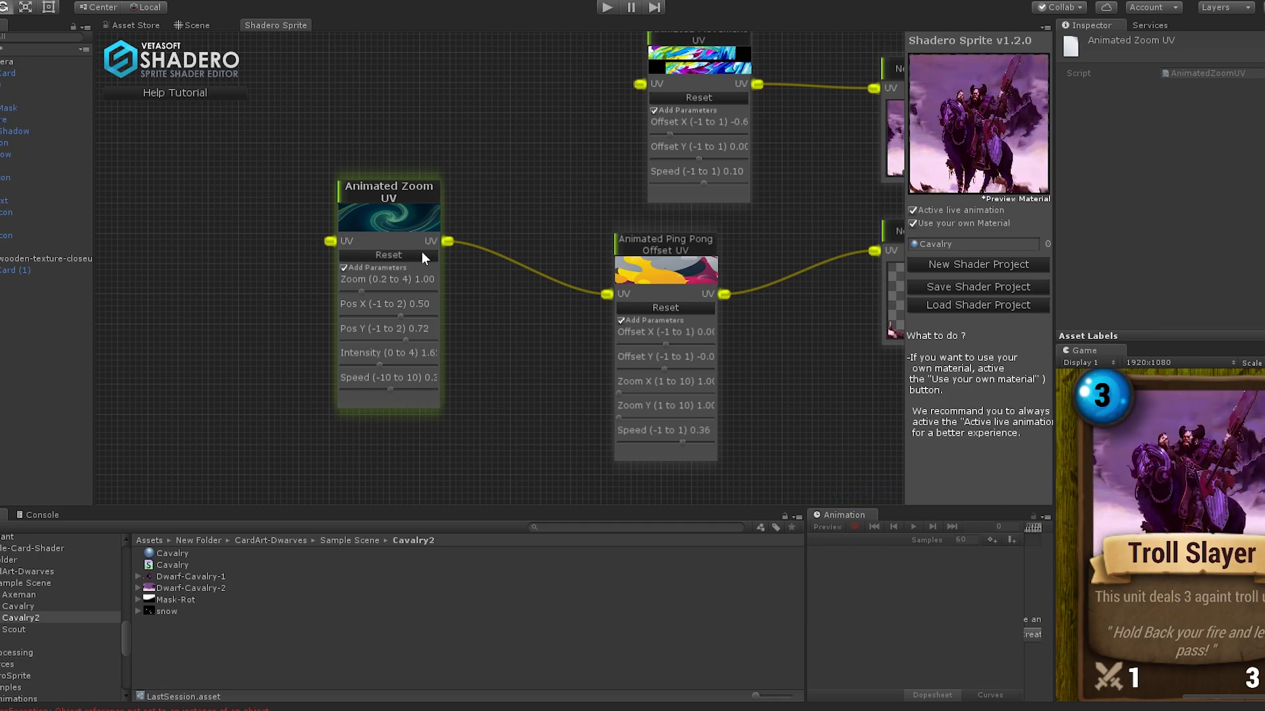
{"action": "left_click_drag", "start_coordinate": [534, 104], "coordinate": [441, 164]}
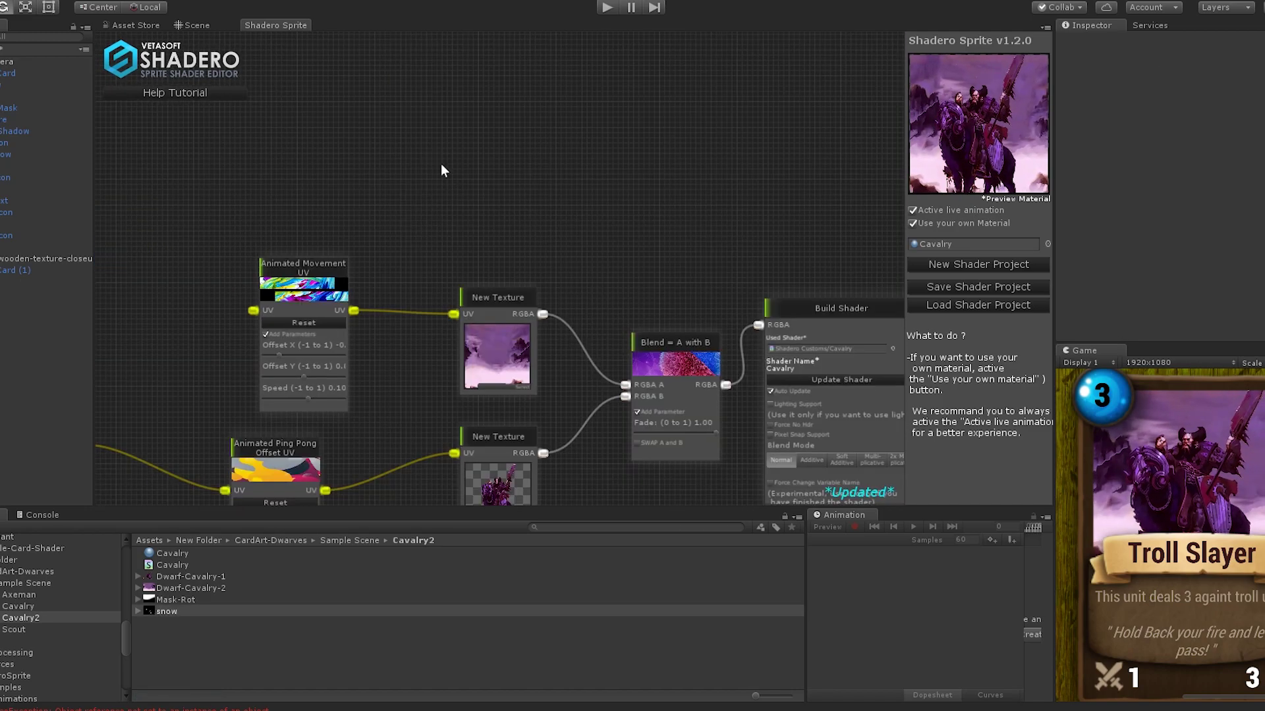
Add a Source New Texture node and load the snow texture into it
{"action": "right_click", "coordinate": [444, 124]}
{"action": "mouse_move", "coordinate": [519, 126]}
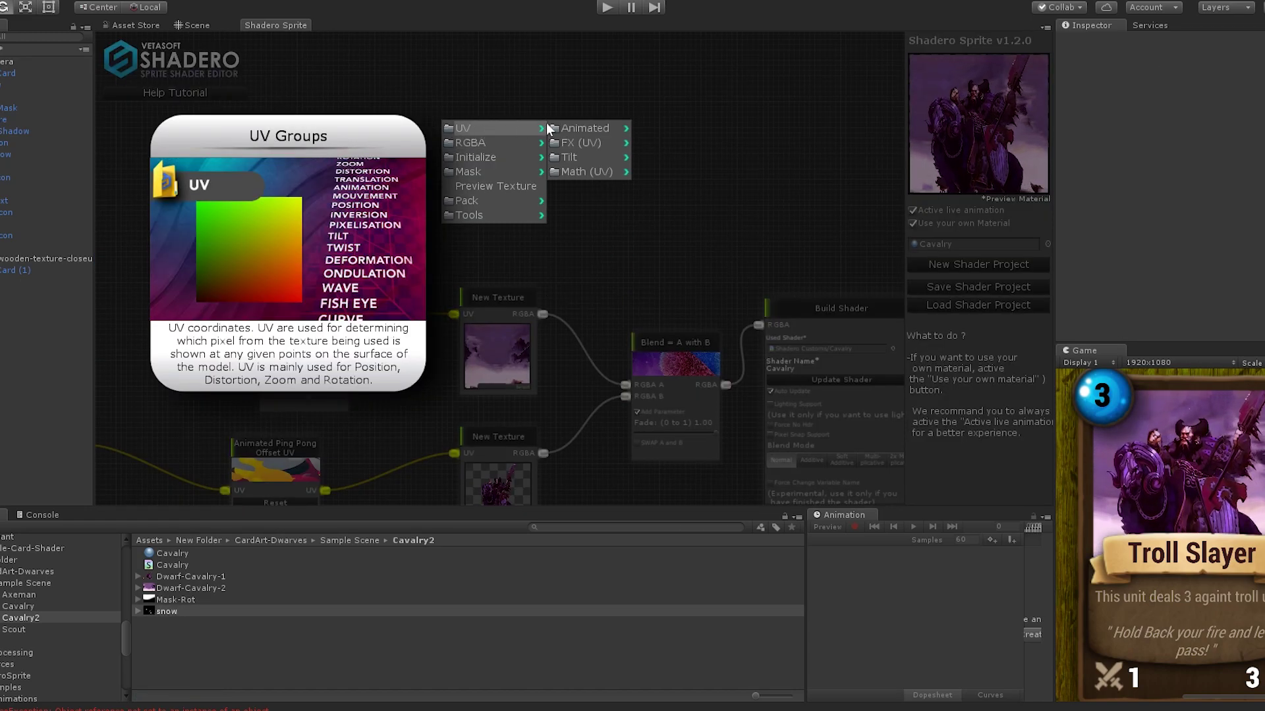
{"action": "mouse_move", "coordinate": [531, 156]}
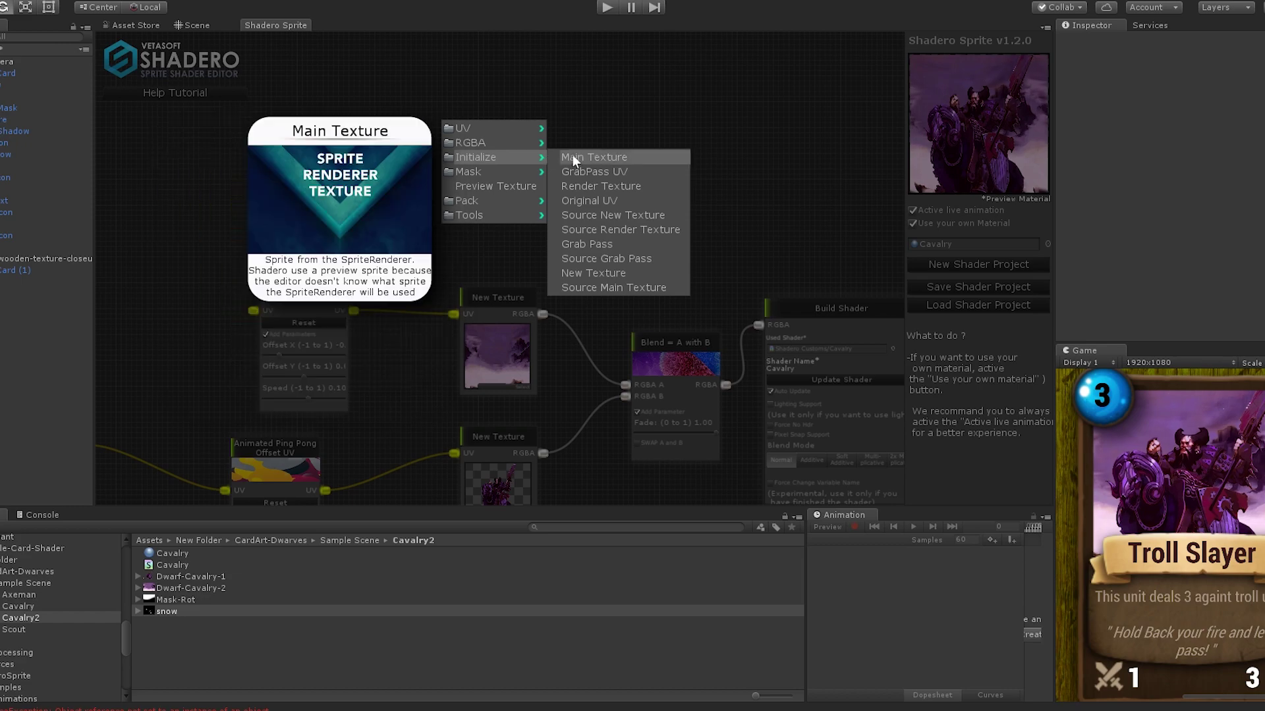
{"action": "left_click", "coordinate": [647, 212]}
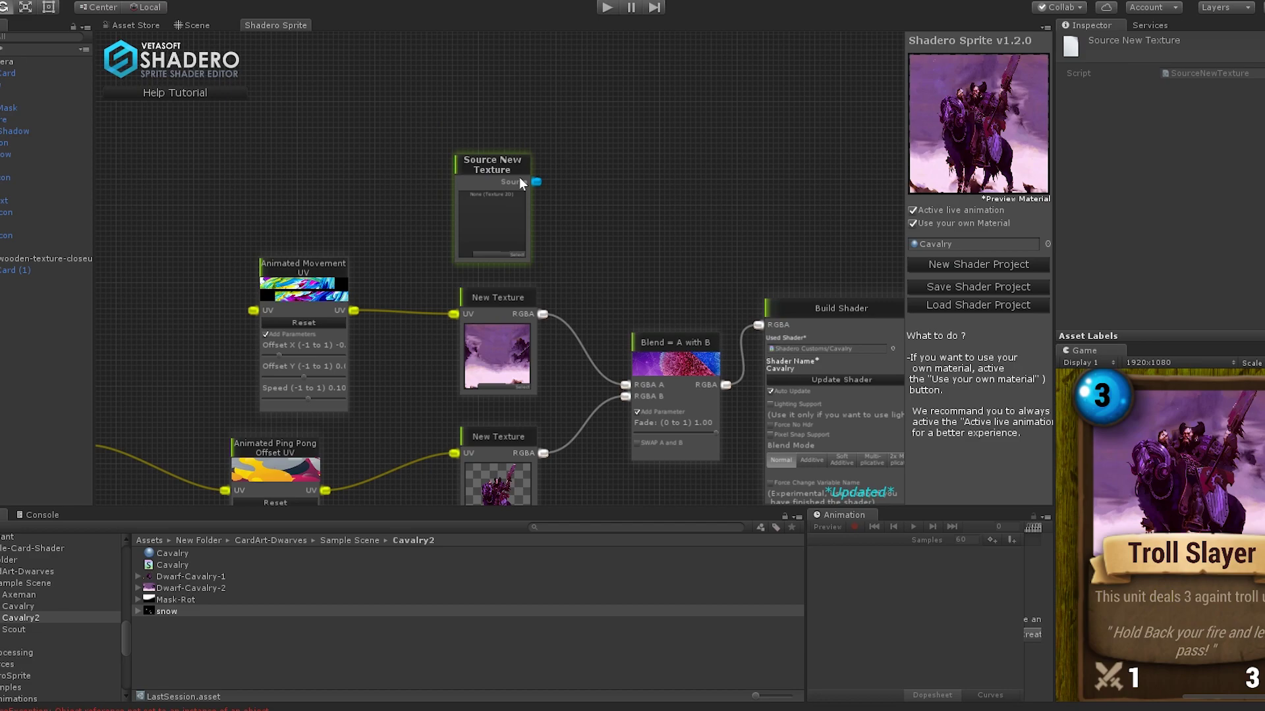
{"action": "left_click_drag", "start_coordinate": [175, 610], "coordinate": [494, 224]}
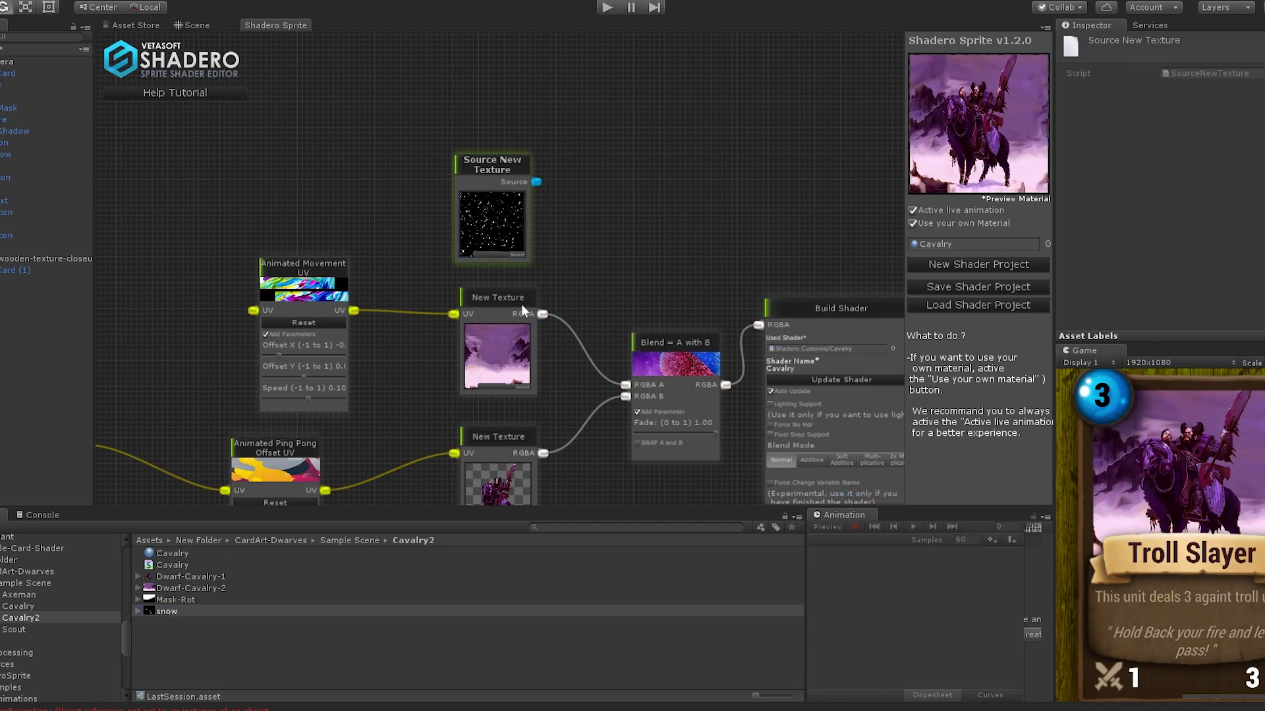
Add a Source to RGBA node fed by the snow texture, placed beside it
{"action": "right_click", "coordinate": [589, 177]}
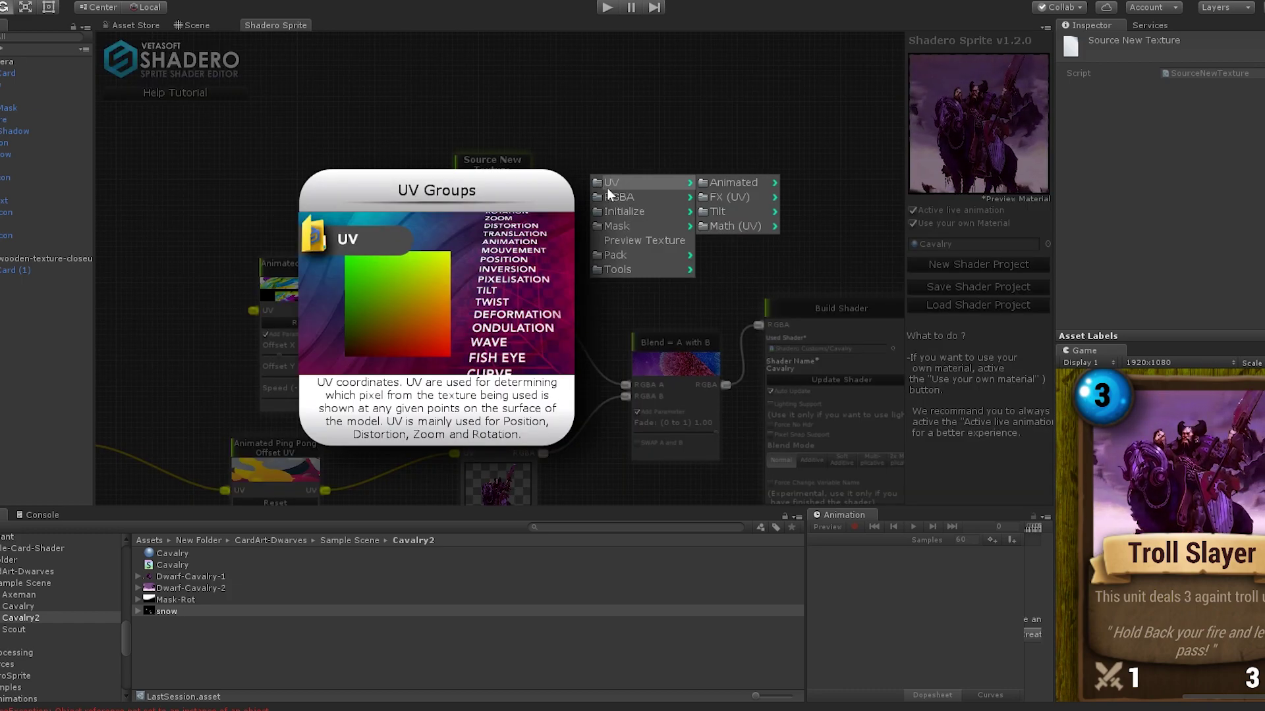
{"action": "mouse_move", "coordinate": [618, 197]}
{"action": "mouse_move", "coordinate": [729, 214]}
{"action": "mouse_move", "coordinate": [735, 339]}
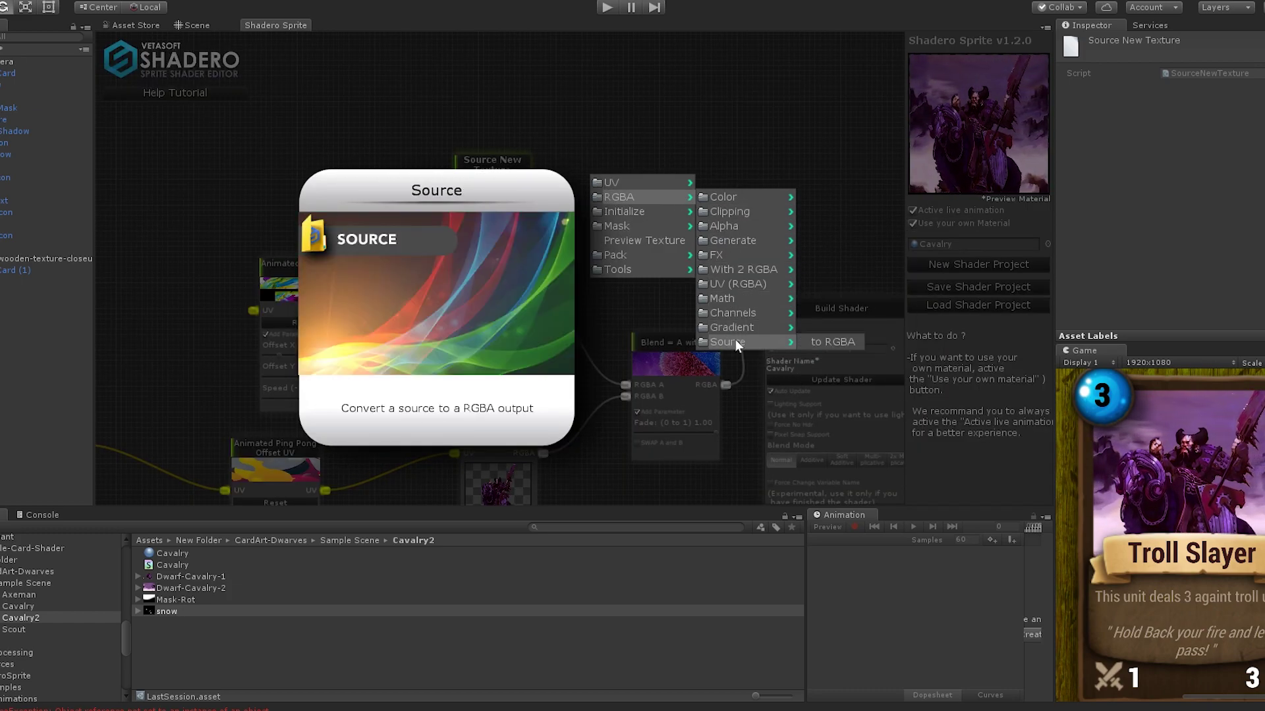
{"action": "left_click", "coordinate": [817, 338]}
{"action": "mouse_move", "coordinate": [614, 191]}
{"action": "left_mouse_down"}
{"action": "mouse_move", "coordinate": [602, 175]}
{"action": "mouse_move", "coordinate": [565, 207]}
{"action": "mouse_move", "coordinate": [627, 175]}
{"action": "mouse_move", "coordinate": [622, 203]}
{"action": "left_mouse_up"}
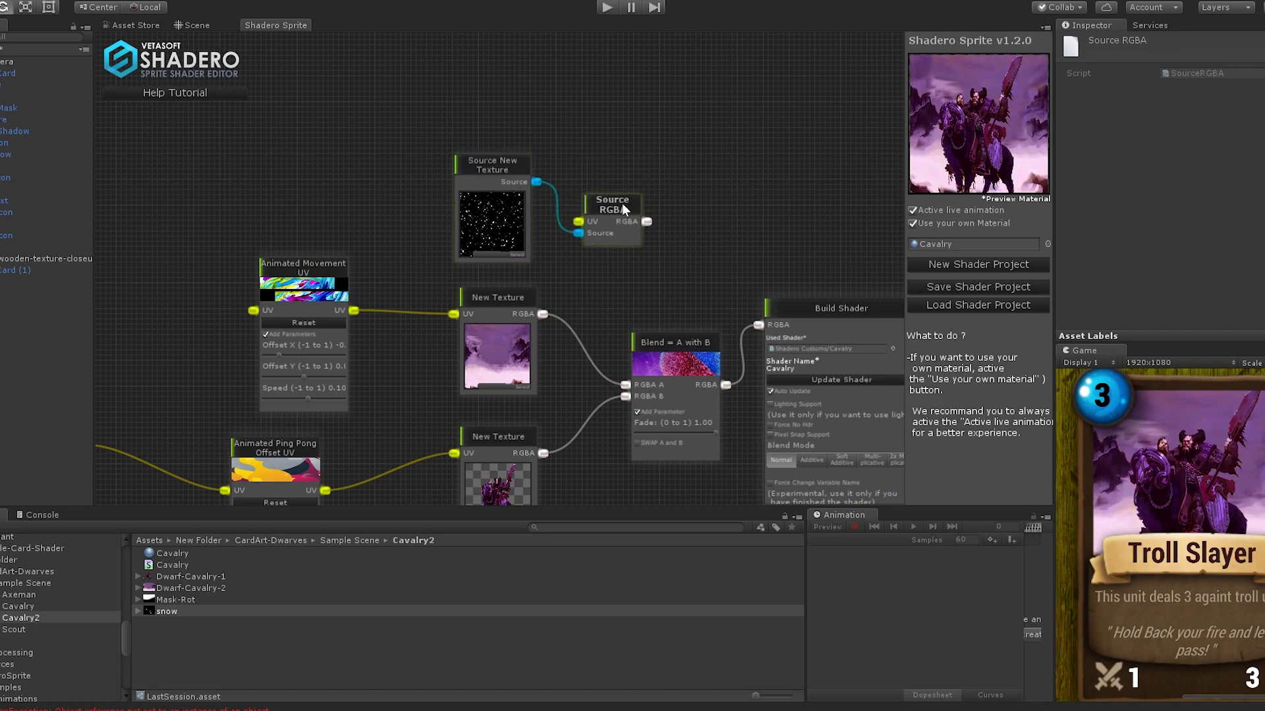
Add an Addition (Add = A with B) node and rearrange the surrounding texture and movement nodes
{"action": "right_click", "coordinate": [627, 112]}
{"action": "mouse_move", "coordinate": [638, 122]}
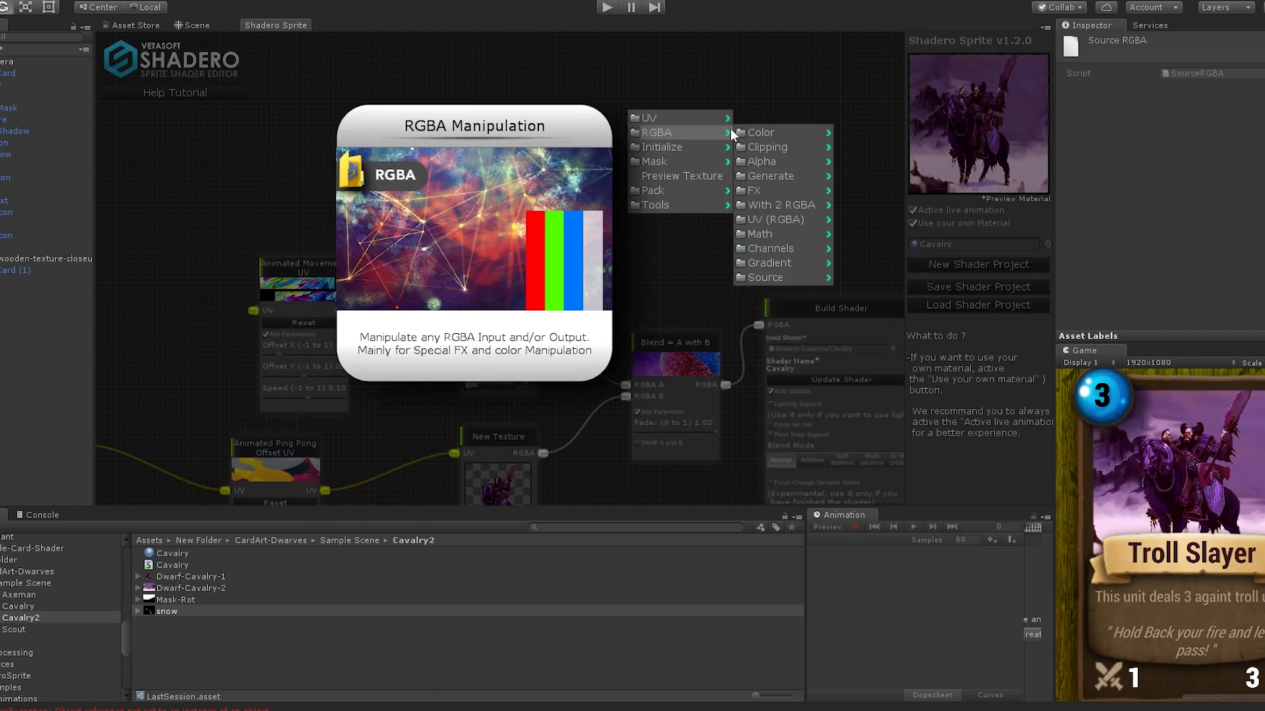
{"action": "mouse_move", "coordinate": [772, 224]}
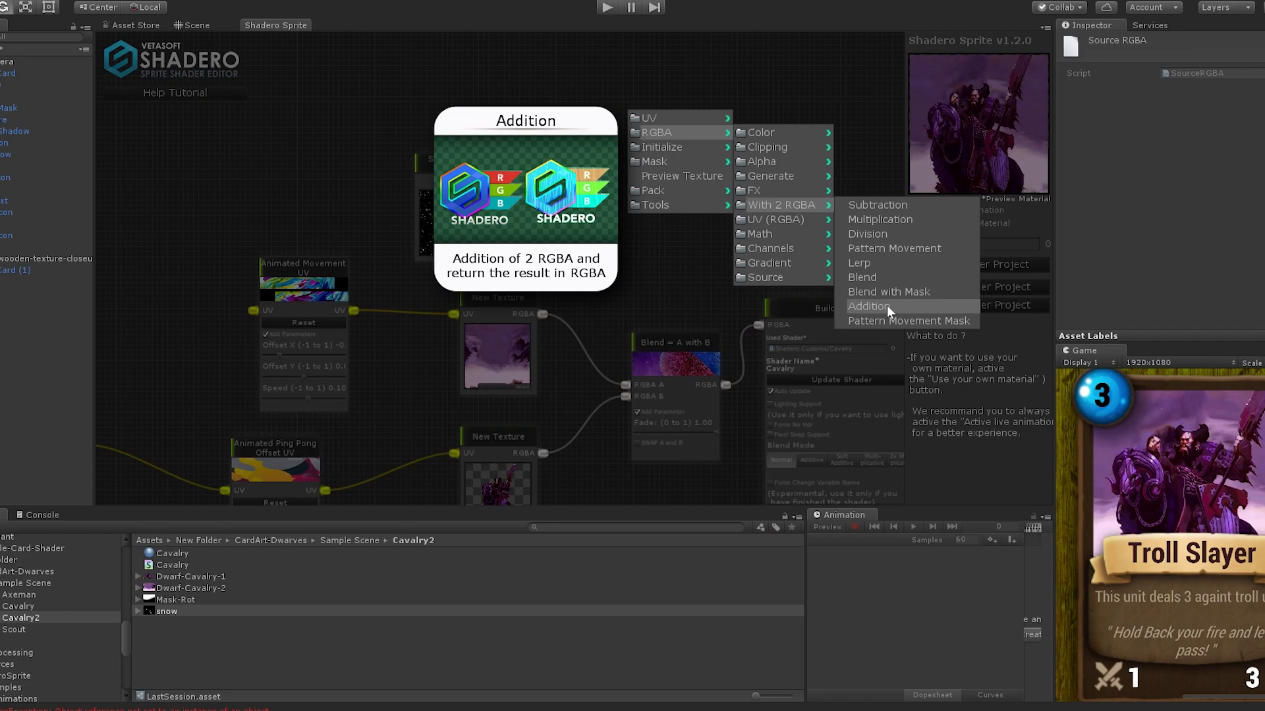
{"action": "left_click", "coordinate": [886, 306]}
{"action": "left_click_drag", "start_coordinate": [459, 169], "coordinate": [343, 139]}
{"action": "left_click_drag", "start_coordinate": [566, 212], "coordinate": [468, 208]}
{"action": "left_click_drag", "start_coordinate": [676, 125], "coordinate": [604, 120]}
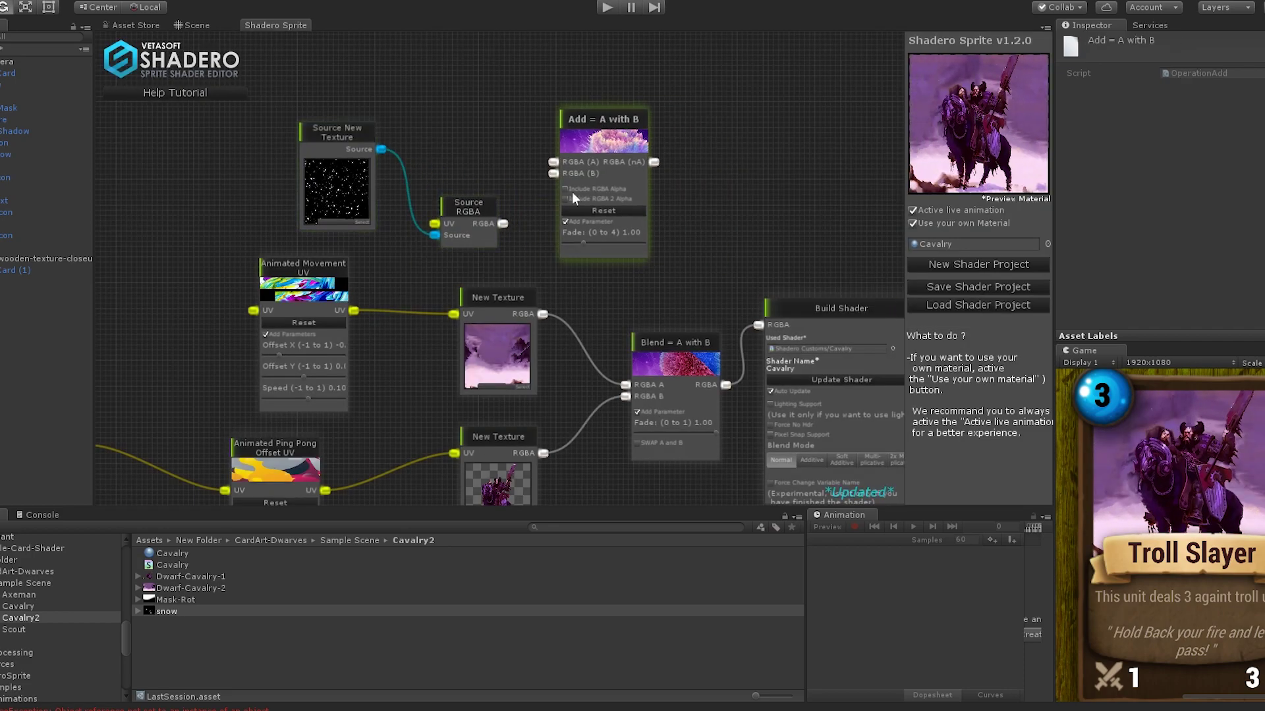
{"action": "left_click_drag", "start_coordinate": [498, 297], "coordinate": [447, 80]}
{"action": "left_click_drag", "start_coordinate": [299, 275], "coordinate": [233, 122]}
{"action": "left_click_drag", "start_coordinate": [336, 131], "coordinate": [279, 295]}
{"action": "left_click_drag", "start_coordinate": [468, 207], "coordinate": [417, 280]}
{"action": "left_click_drag", "start_coordinate": [604, 119], "coordinate": [634, 129]}
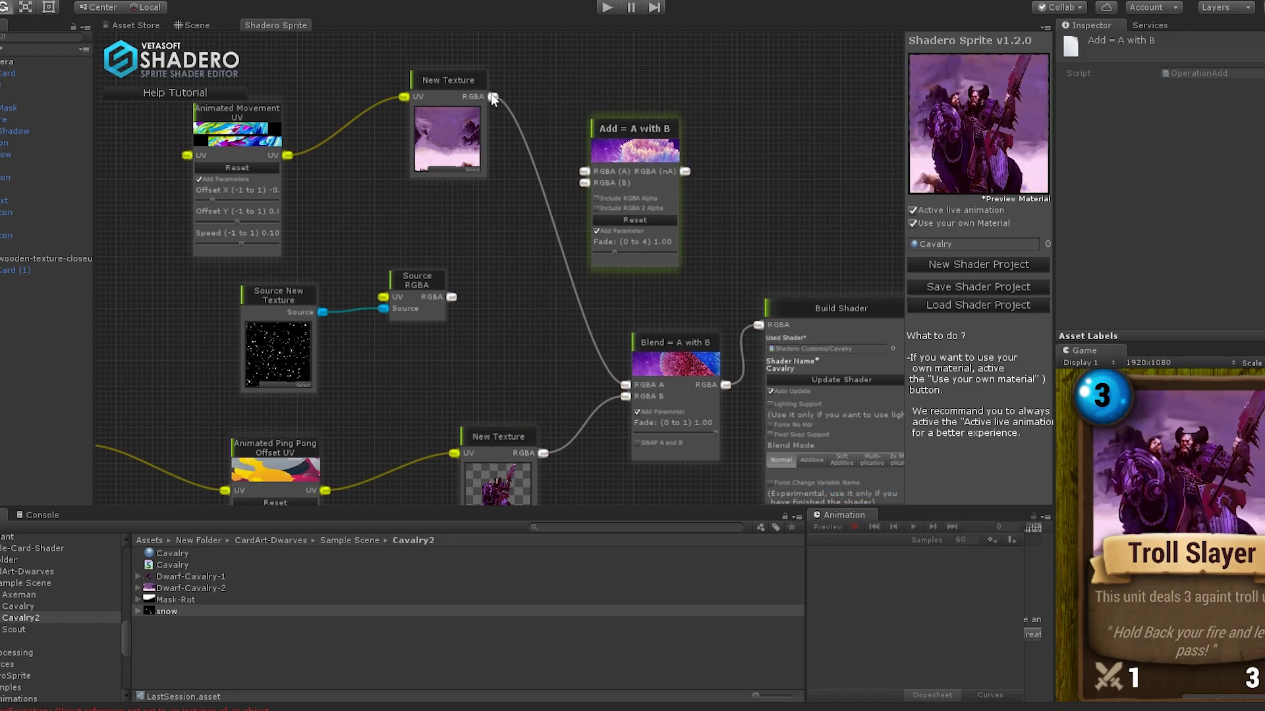
Wire background texture to A, snow RGBA to B, and the Add output into Blend's RGBA A
{"action": "left_click_drag", "start_coordinate": [493, 97], "coordinate": [584, 171]}
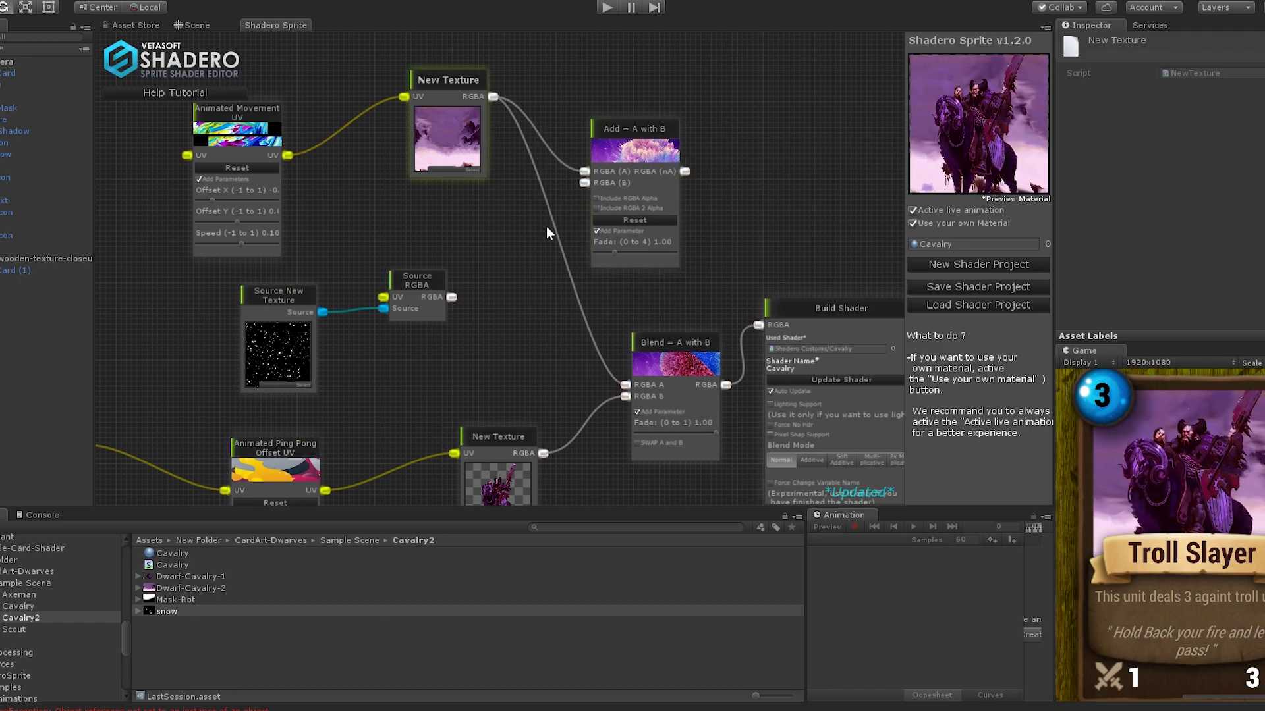
{"action": "left_click_drag", "start_coordinate": [453, 297], "coordinate": [584, 183]}
{"action": "left_click_drag", "start_coordinate": [625, 129], "coordinate": [535, 185]}
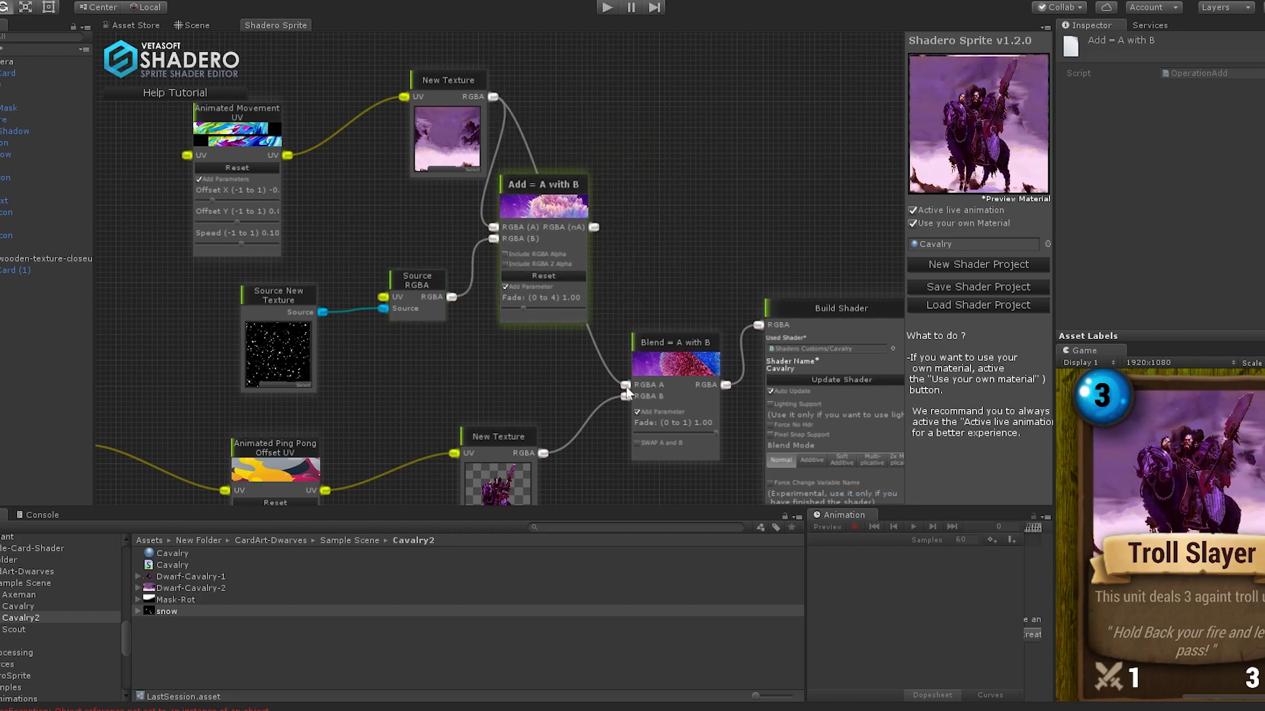
{"action": "left_click_drag", "start_coordinate": [593, 226], "coordinate": [625, 385]}
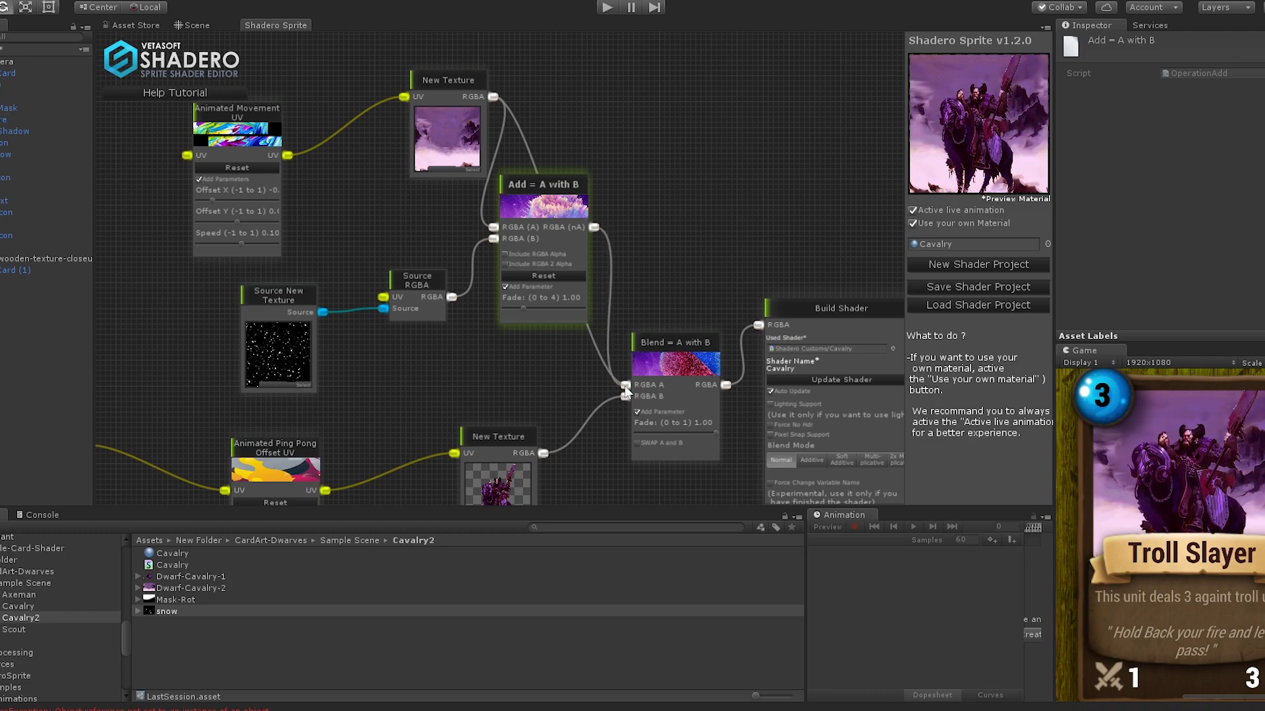
{"action": "left_click_drag", "start_coordinate": [555, 196], "coordinate": [560, 223]}
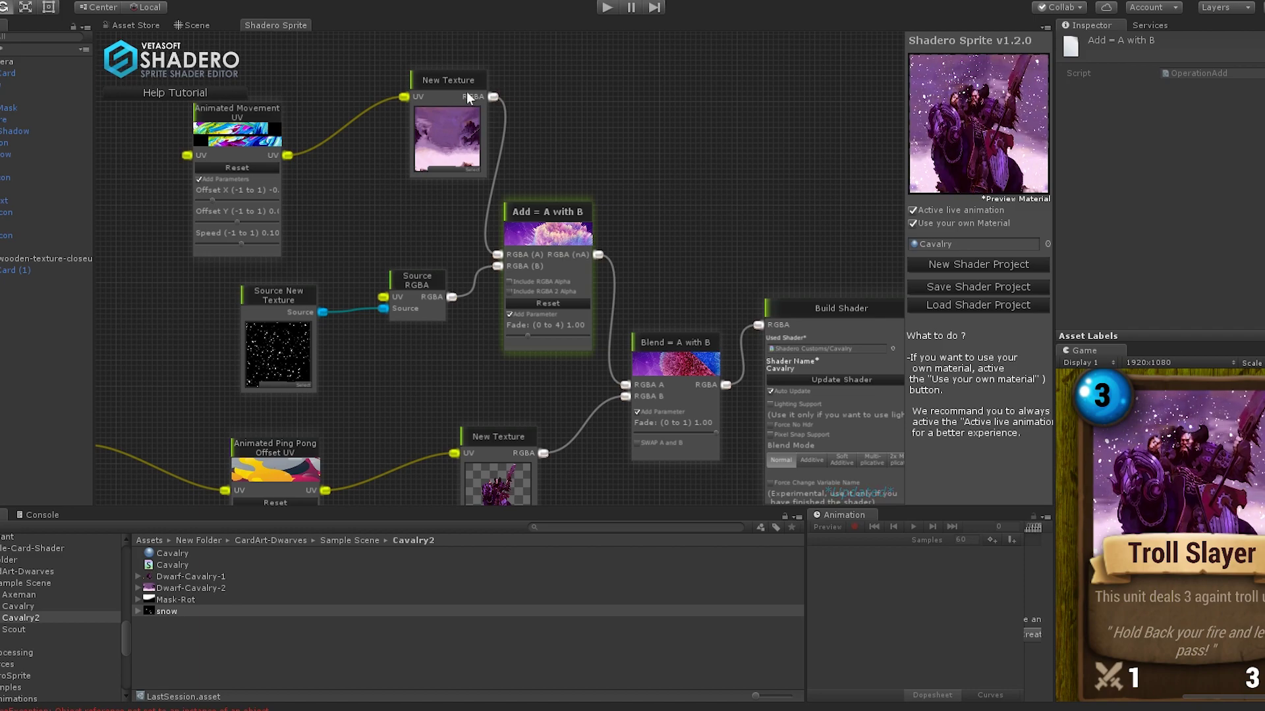
{"action": "left_click_drag", "start_coordinate": [465, 97], "coordinate": [417, 104]}
{"action": "left_click_drag", "start_coordinate": [421, 282], "coordinate": [414, 283]}
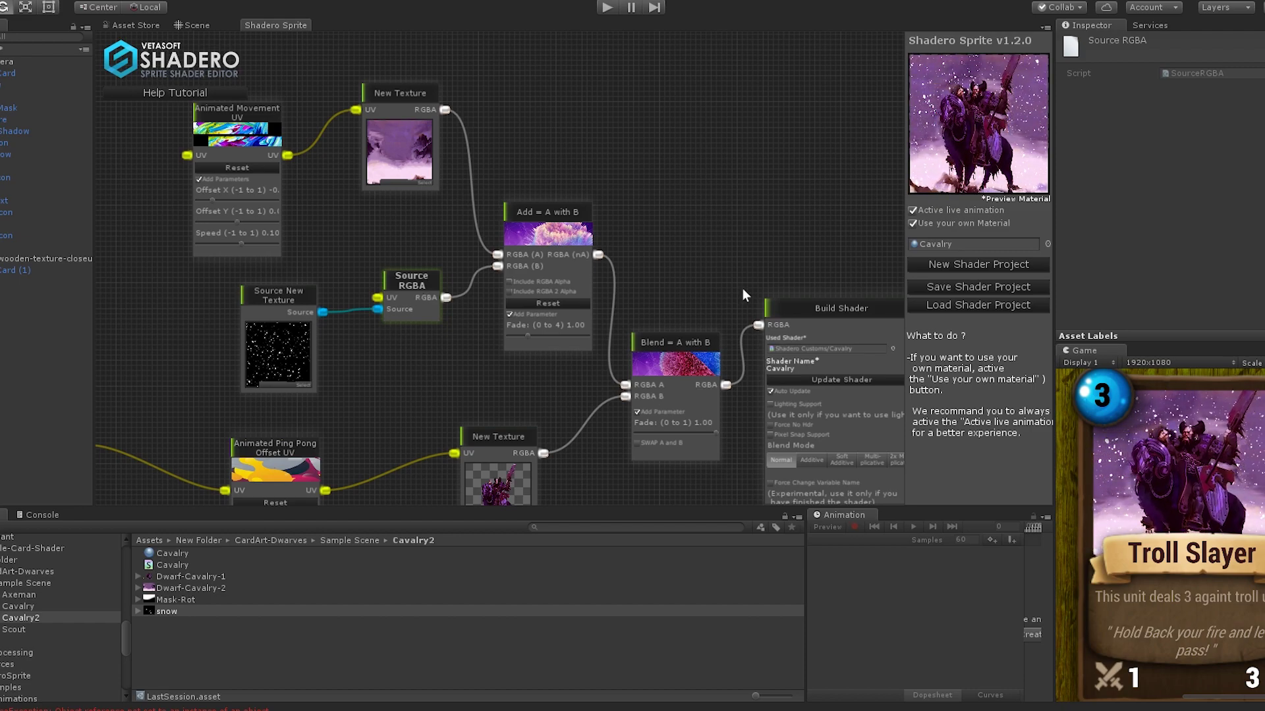
{"action": "left_click", "coordinate": [997, 112]}
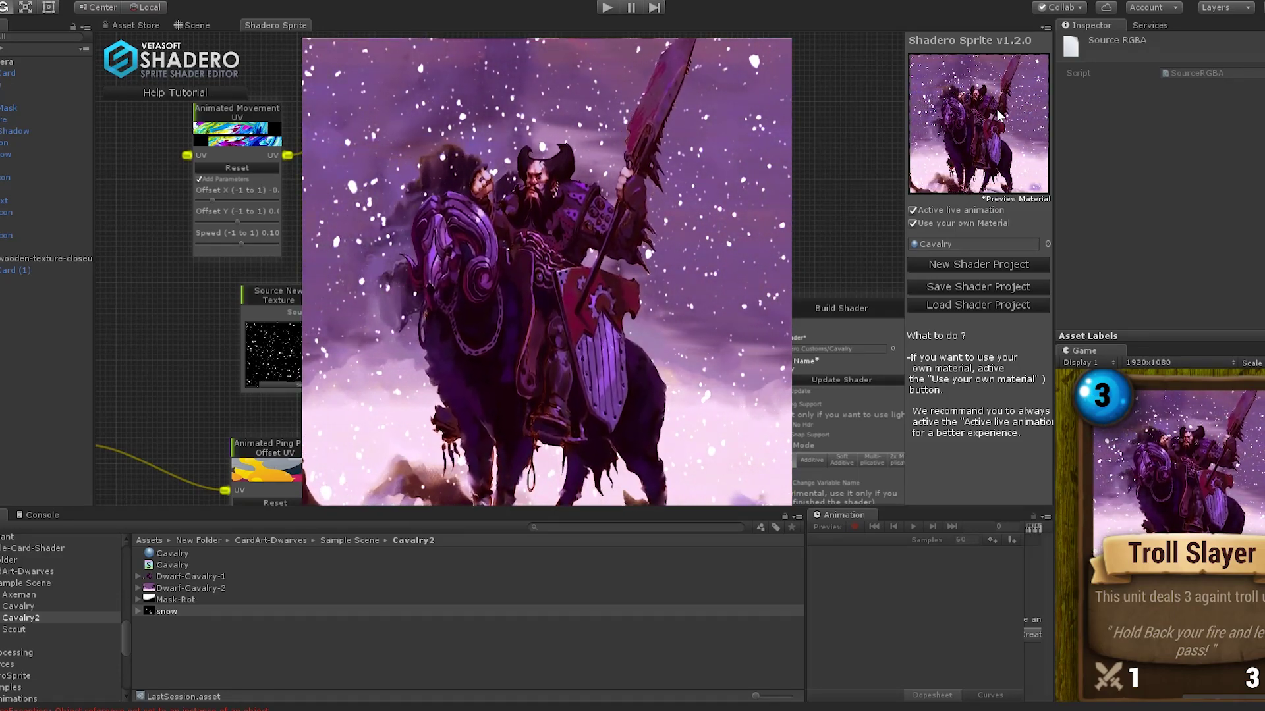
{"action": "middle_click_drag", "start_coordinate": [187, 334], "coordinate": [422, 356]}
{"action": "left_click_drag", "start_coordinate": [443, 135], "coordinate": [452, 122]}
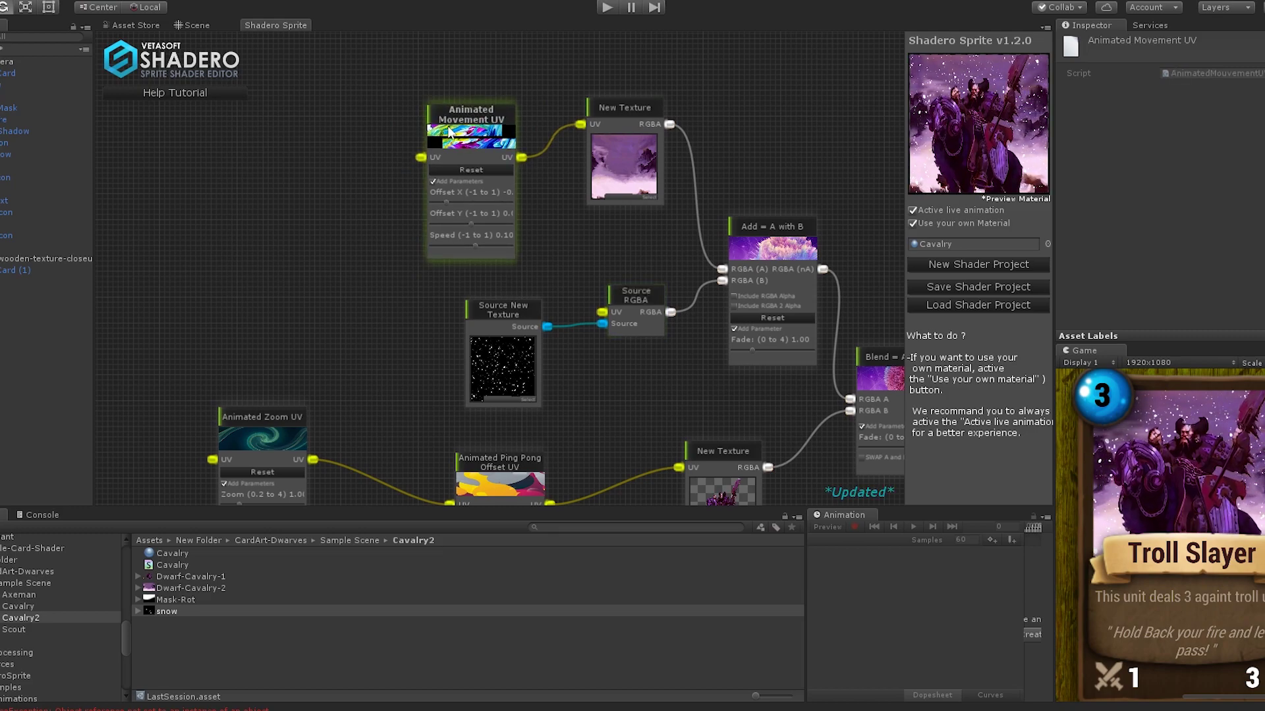
Duplicate Animated Movement UV, drive the snow's Source RGBA with it, using negative offsets and Speed 0.30
{"action": "right_click", "coordinate": [452, 123]}
{"action": "left_click", "coordinate": [488, 122]}
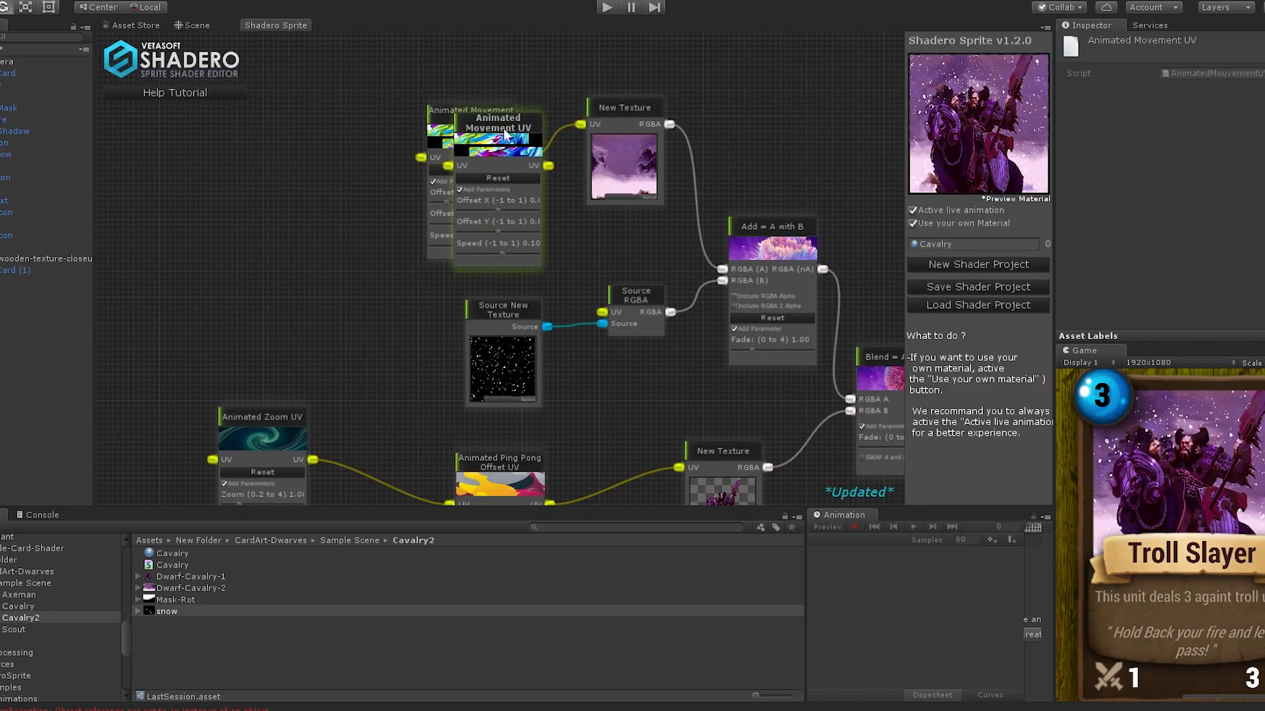
{"action": "left_click_drag", "start_coordinate": [456, 121], "coordinate": [296, 230]}
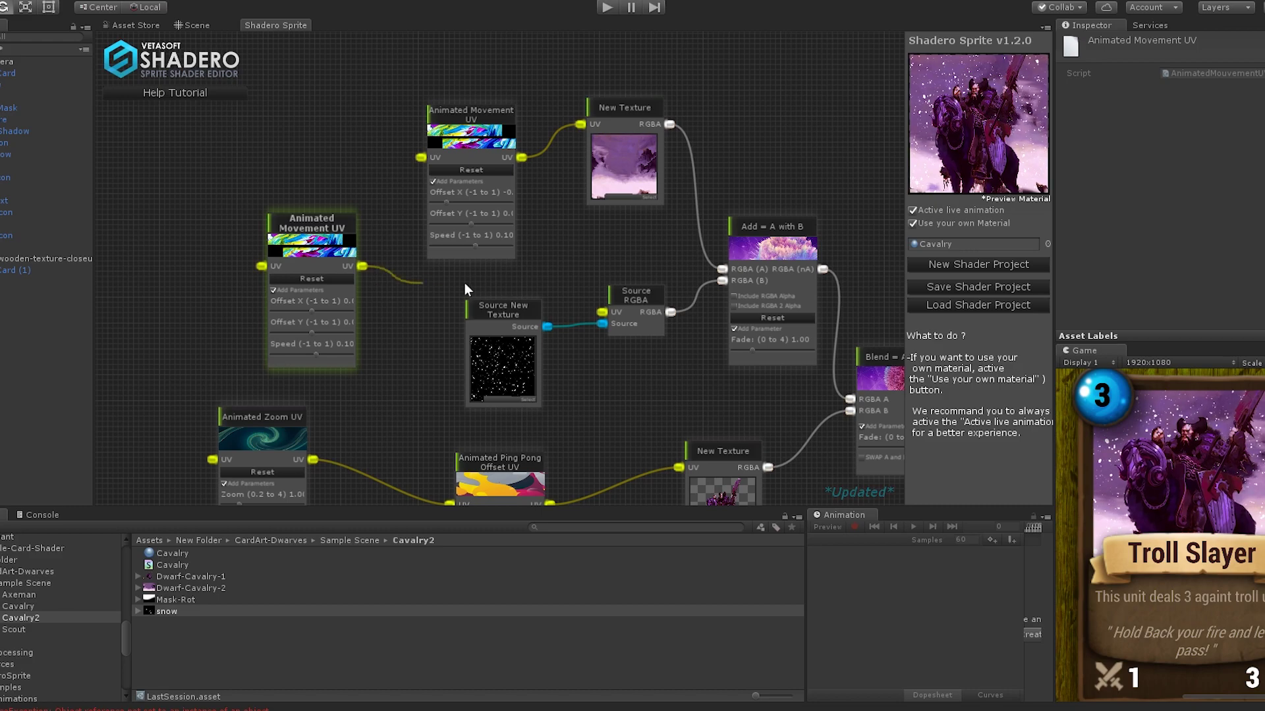
{"action": "left_click_drag", "start_coordinate": [362, 266], "coordinate": [604, 315]}
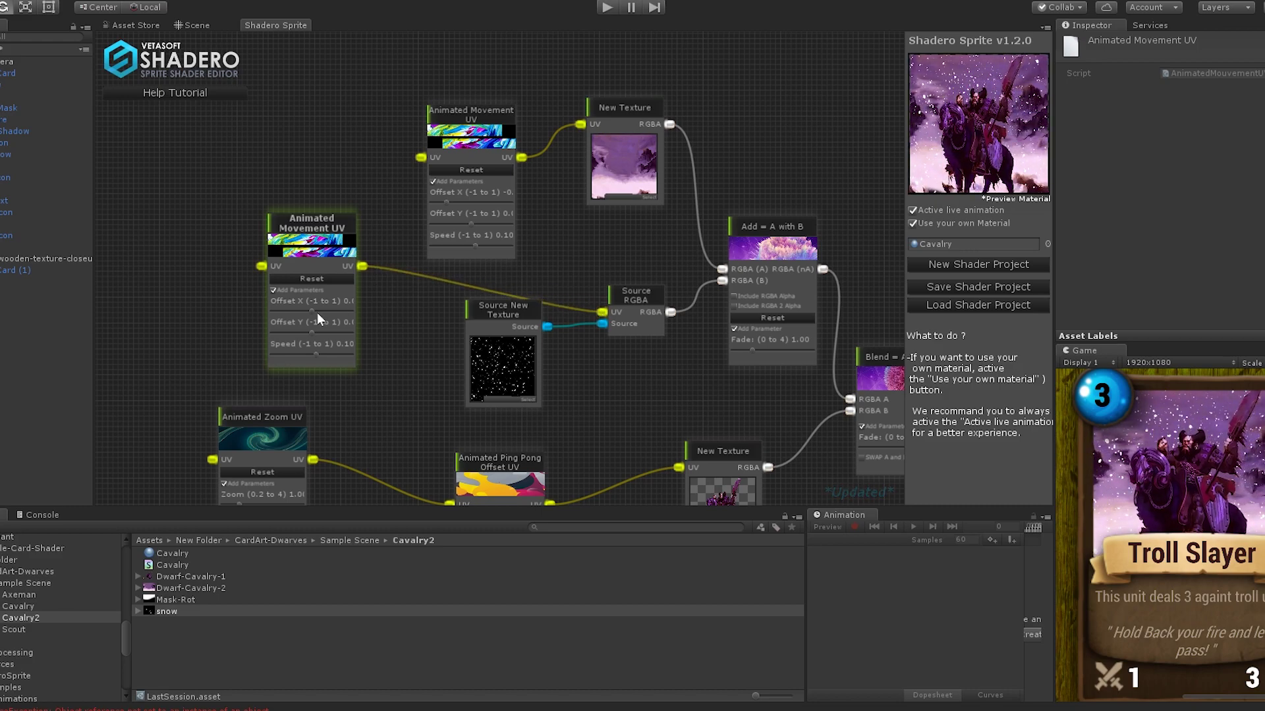
{"action": "left_click_drag", "start_coordinate": [312, 311], "coordinate": [284, 310]}
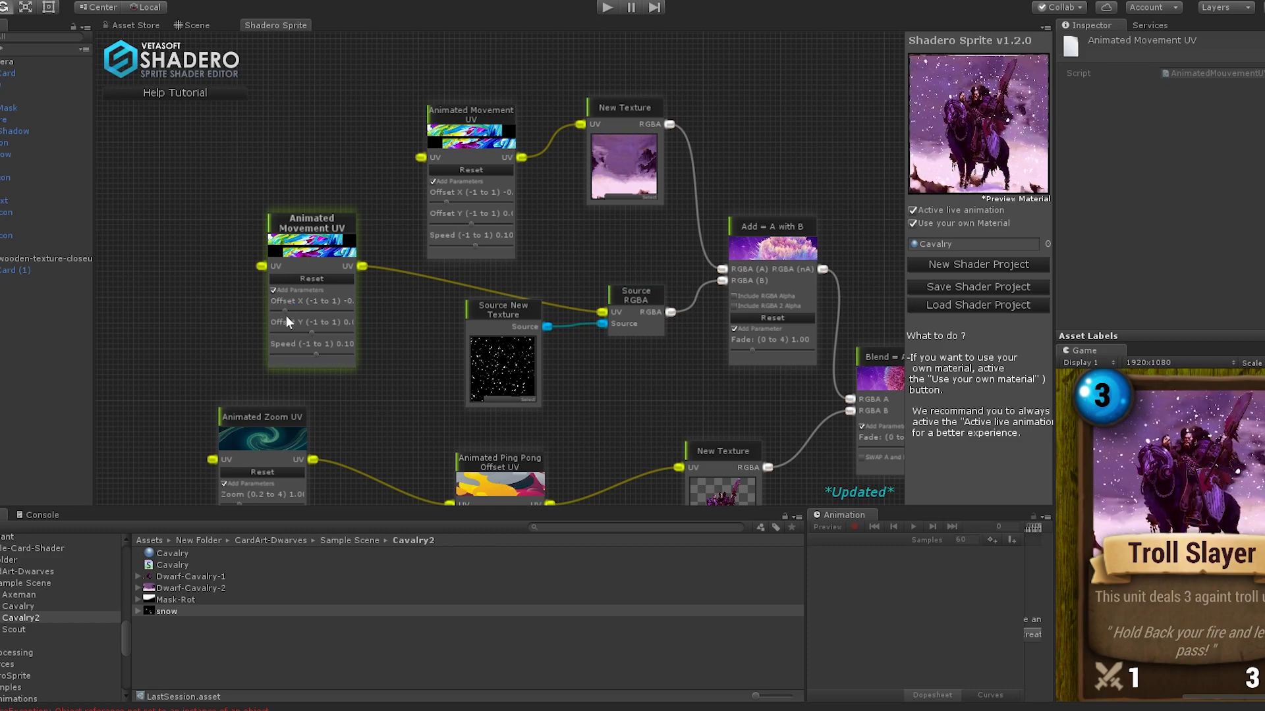
{"action": "left_click_drag", "start_coordinate": [323, 355], "coordinate": [331, 353]}
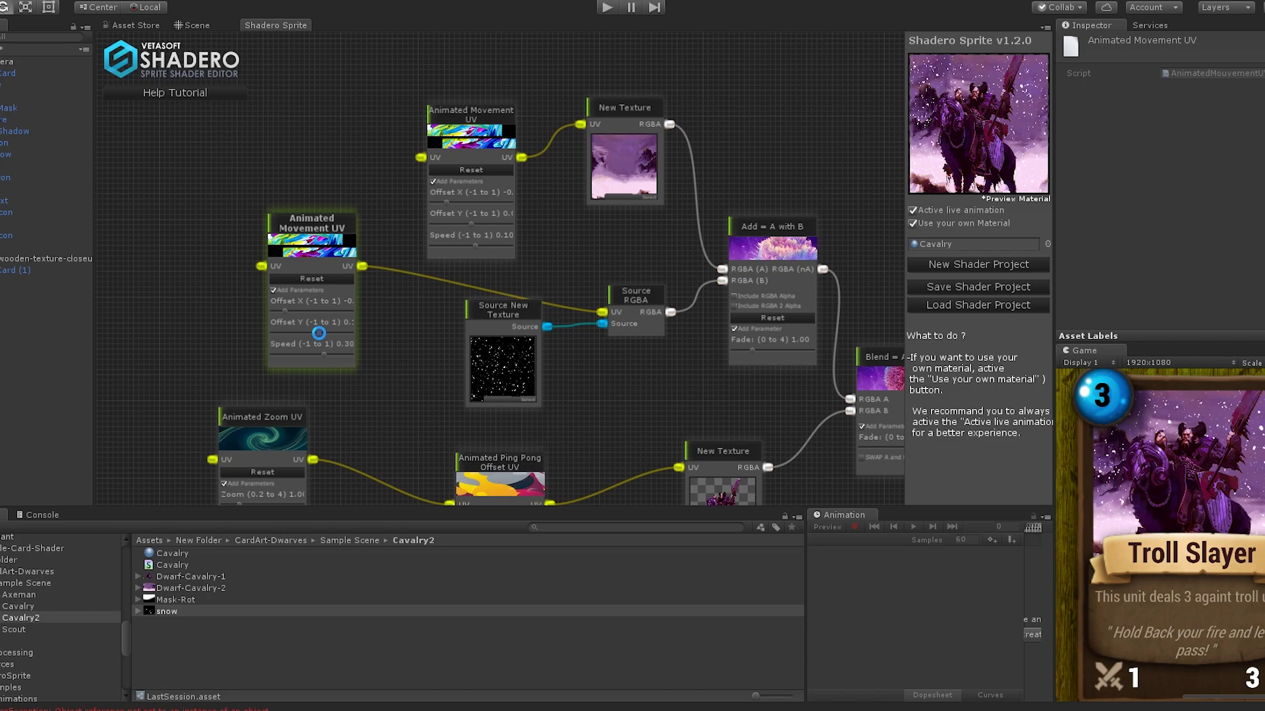
{"action": "left_click_drag", "start_coordinate": [319, 333], "coordinate": [308, 339]}
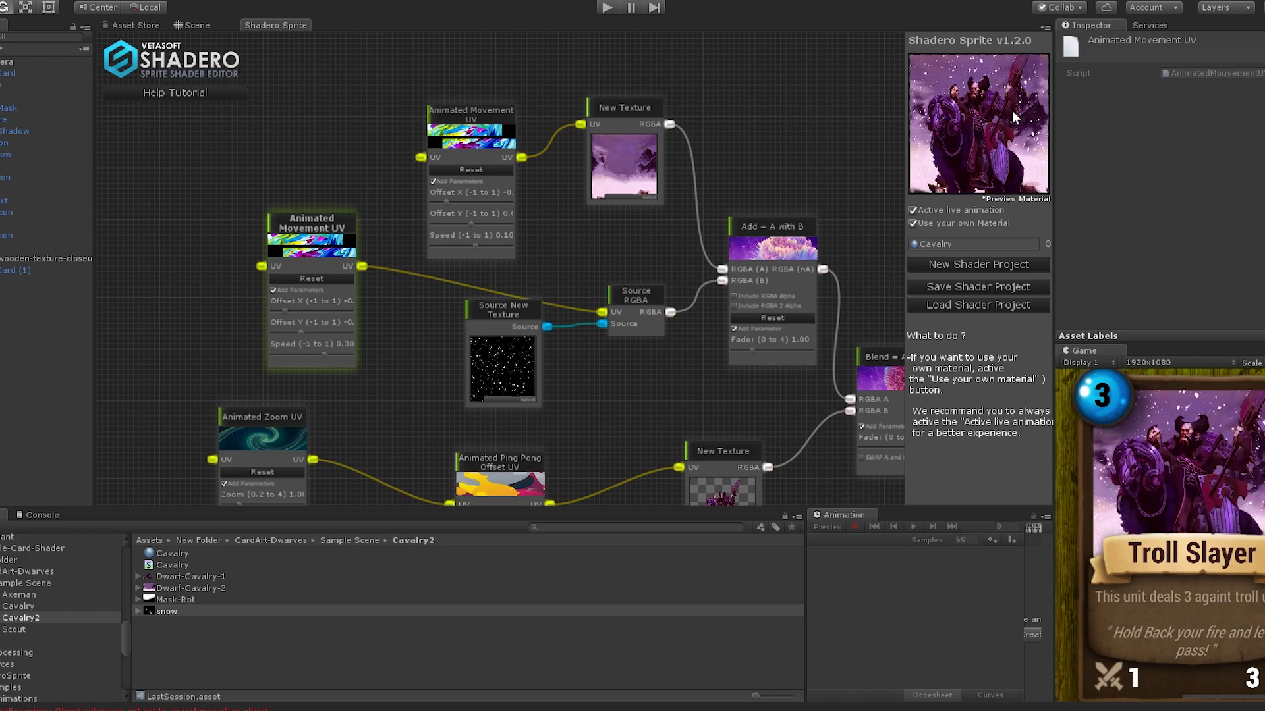
{"action": "mouse_move", "coordinate": [1012, 109]}
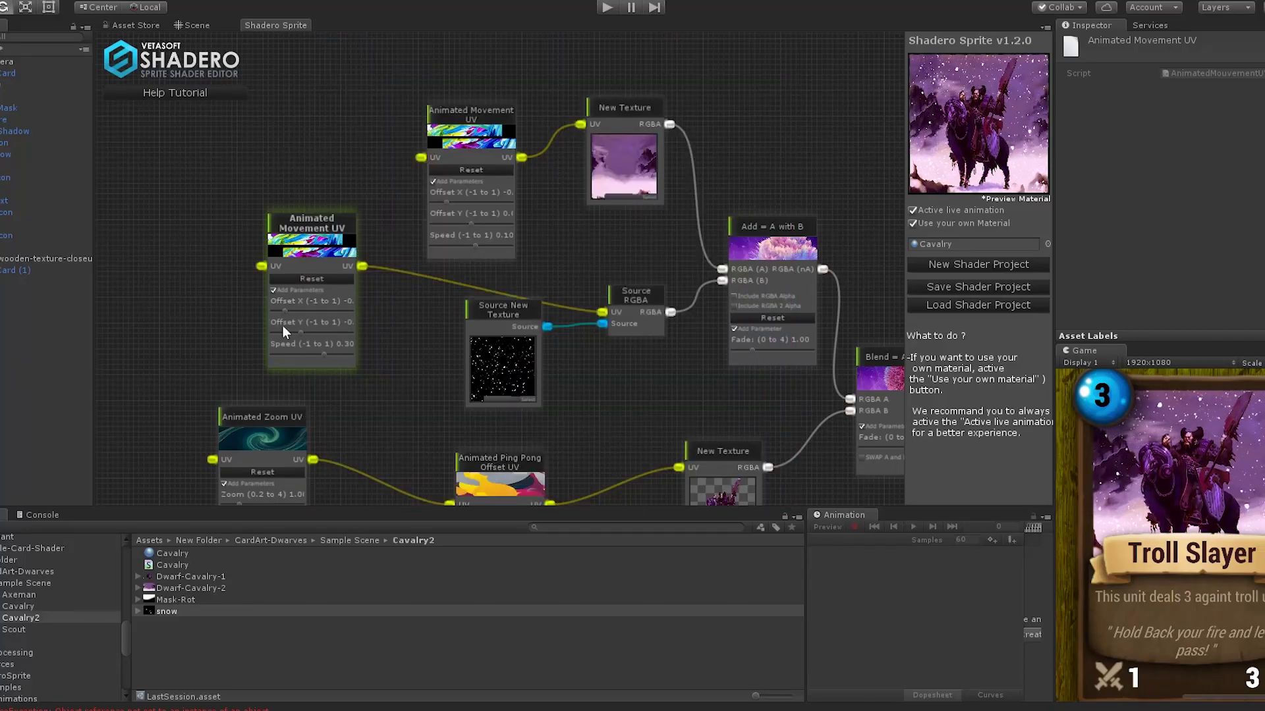
Add a Twist UV node feeding the snow's Animated Movement UV input
{"action": "left_click", "coordinate": [502, 316]}
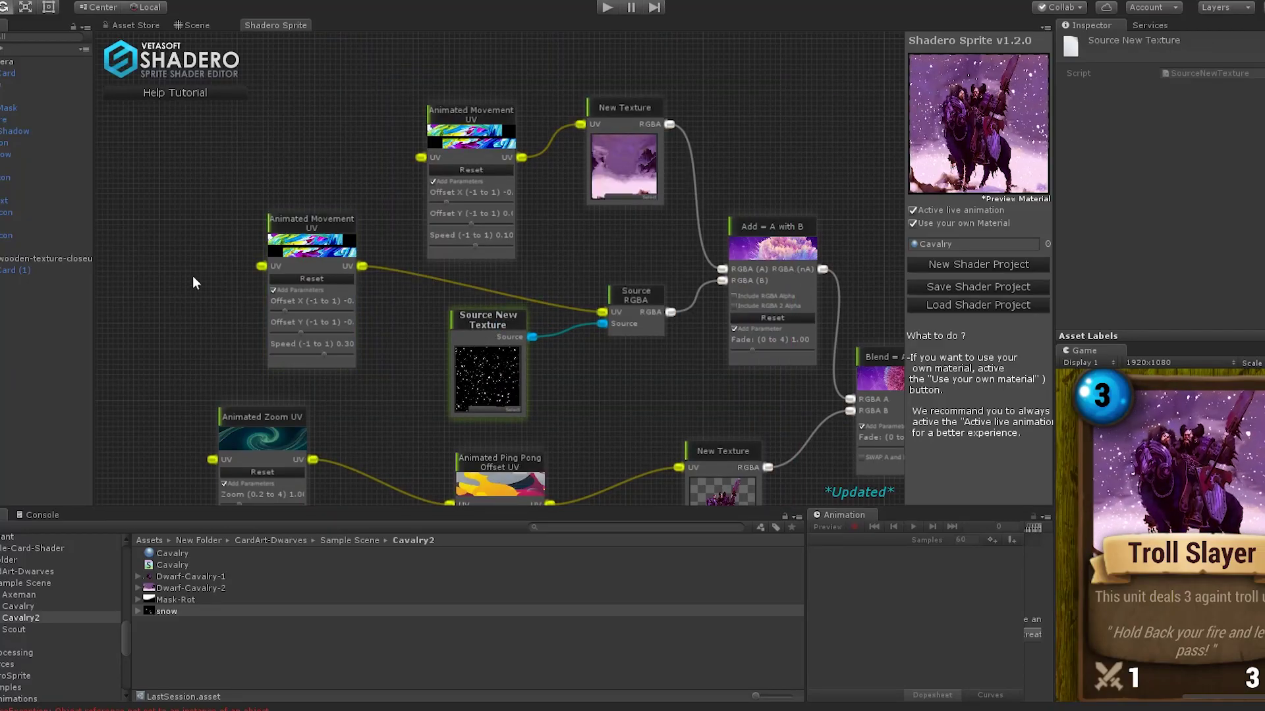
{"action": "left_click_drag", "start_coordinate": [192, 275], "coordinate": [396, 307]}
{"action": "scroll", "coordinate": [395, 307], "scroll_direction": "up", "scroll_amount": 2}
{"action": "right_click", "coordinate": [196, 156]}
{"action": "mouse_move", "coordinate": [263, 162]}
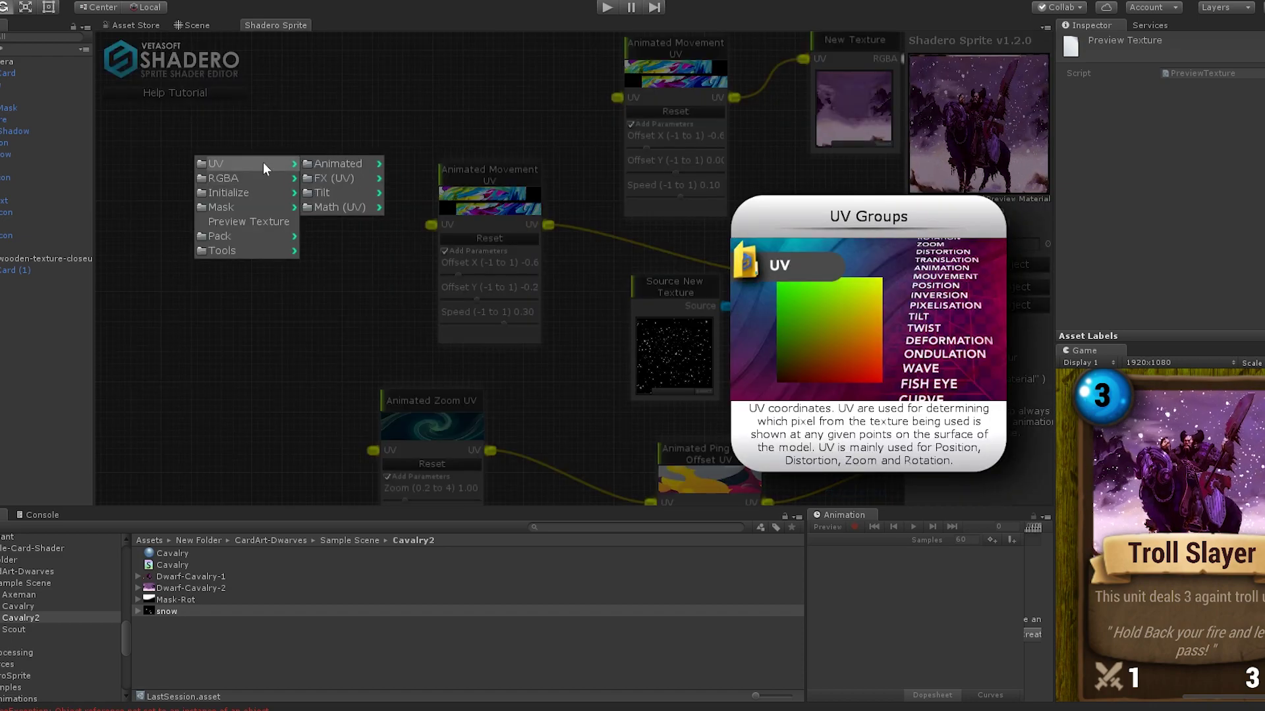
{"action": "mouse_move", "coordinate": [339, 164]}
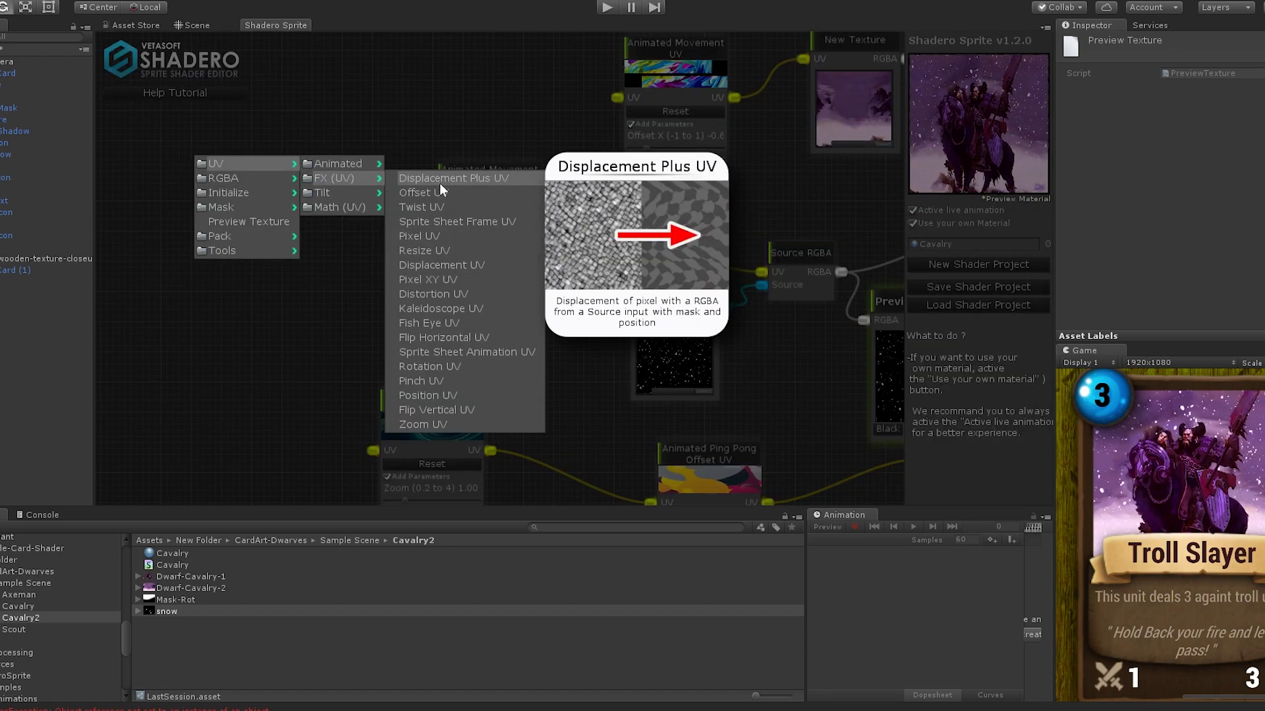
{"action": "left_click", "coordinate": [434, 207]}
{"action": "left_click_drag", "start_coordinate": [305, 221], "coordinate": [429, 225]}
{"action": "left_click_drag", "start_coordinate": [250, 173], "coordinate": [302, 151]}
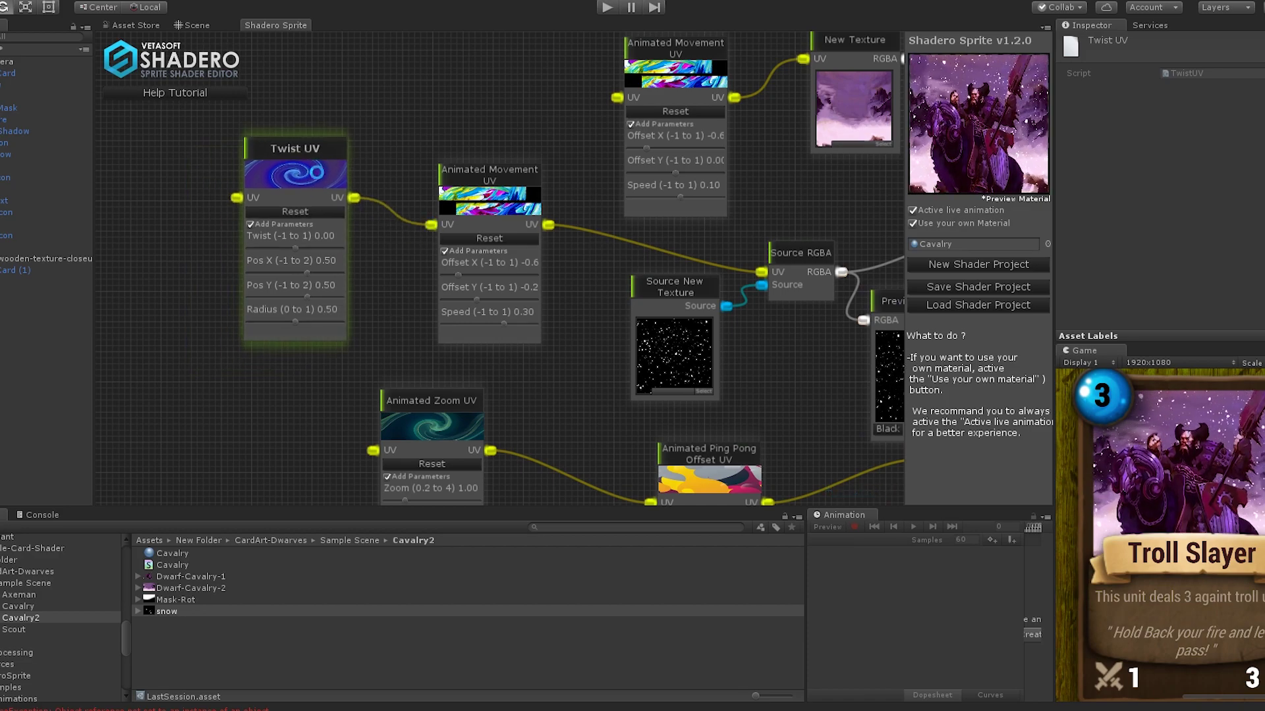
Set the Twist UV amount to 0.25 and radius to 0.59, checking the Preview Texture node
{"action": "middle_click_drag", "start_coordinate": [778, 353], "coordinate": [718, 331]}
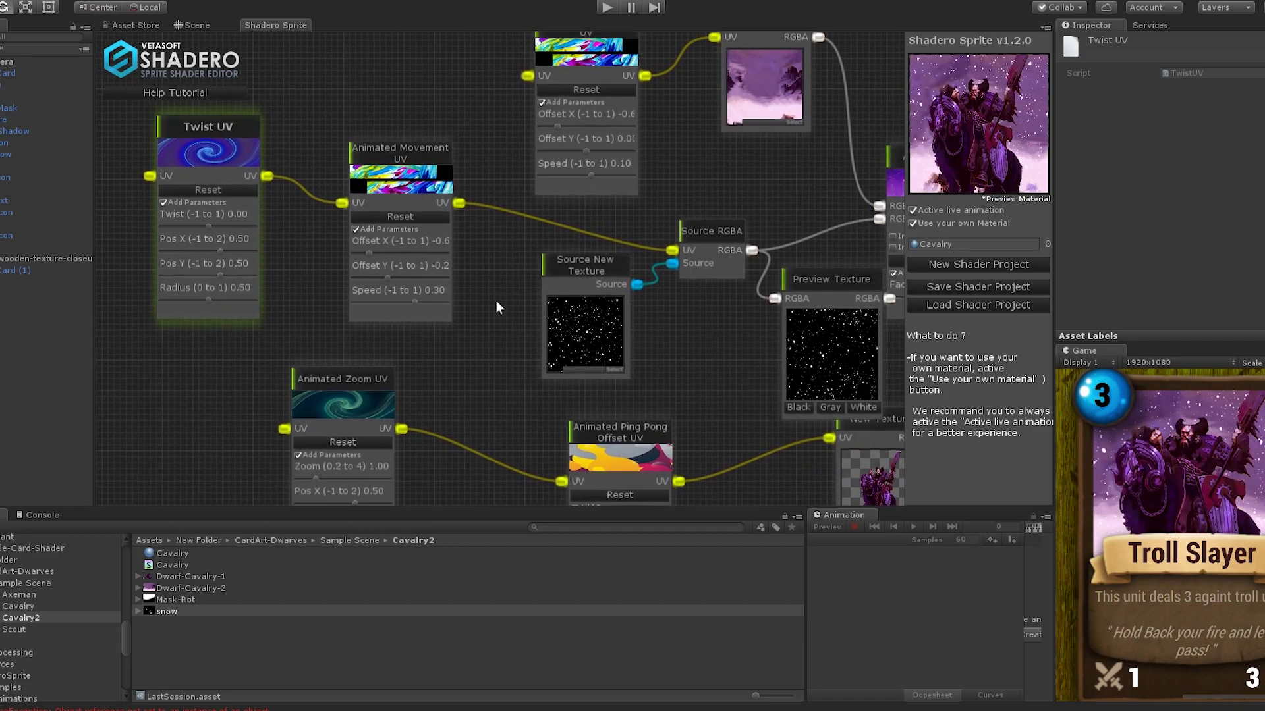
{"action": "left_click_drag", "start_coordinate": [209, 222], "coordinate": [219, 222]}
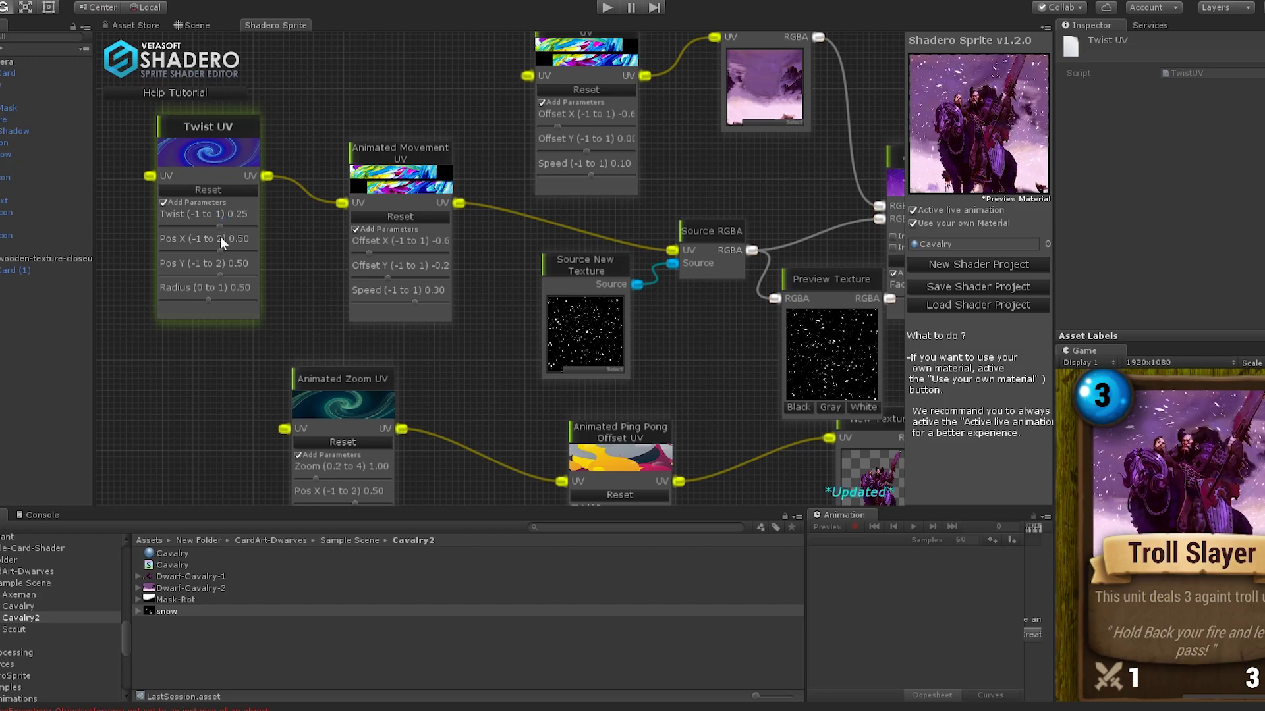
{"action": "left_click_drag", "start_coordinate": [208, 298], "coordinate": [215, 294]}
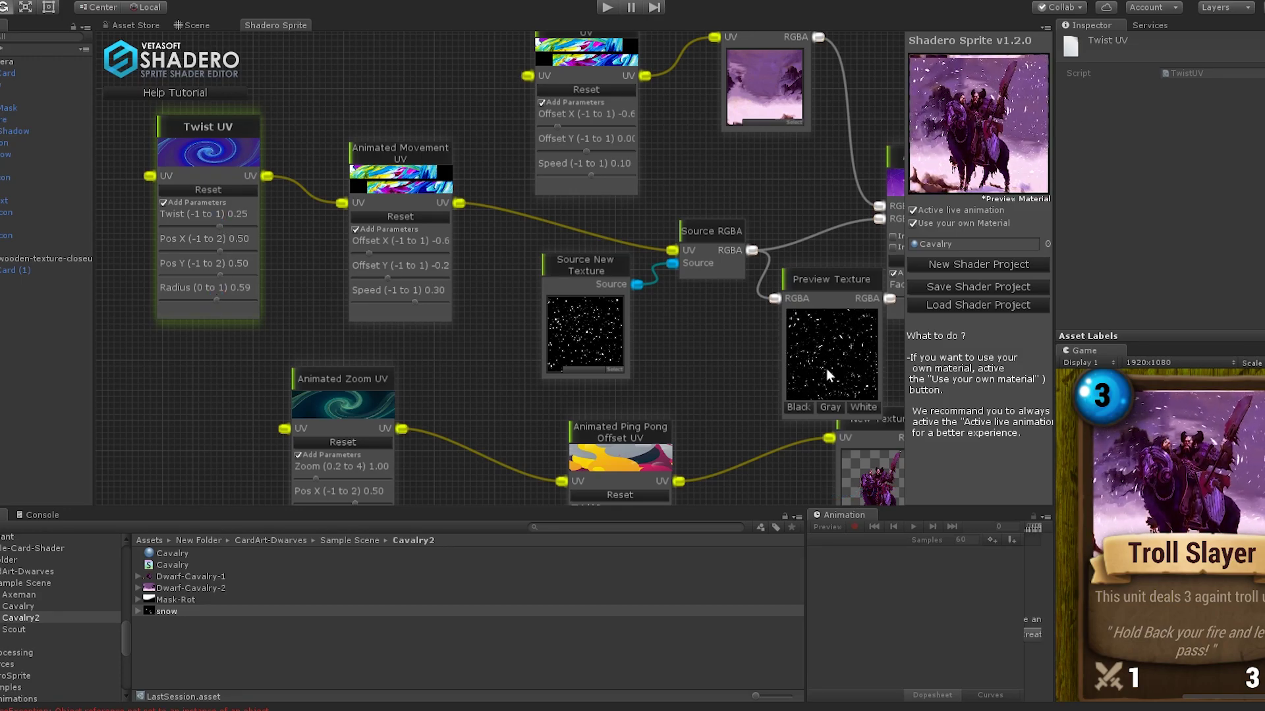
{"action": "scroll", "coordinate": [792, 357], "scroll_direction": "up", "scroll_amount": 2}
{"action": "scroll", "coordinate": [791, 357], "scroll_direction": "up", "scroll_amount": 2}
Delete the Preview Texture node and zoom out to see the whole graph
{"action": "middle_click_drag", "start_coordinate": [855, 381], "coordinate": [206, 278]}
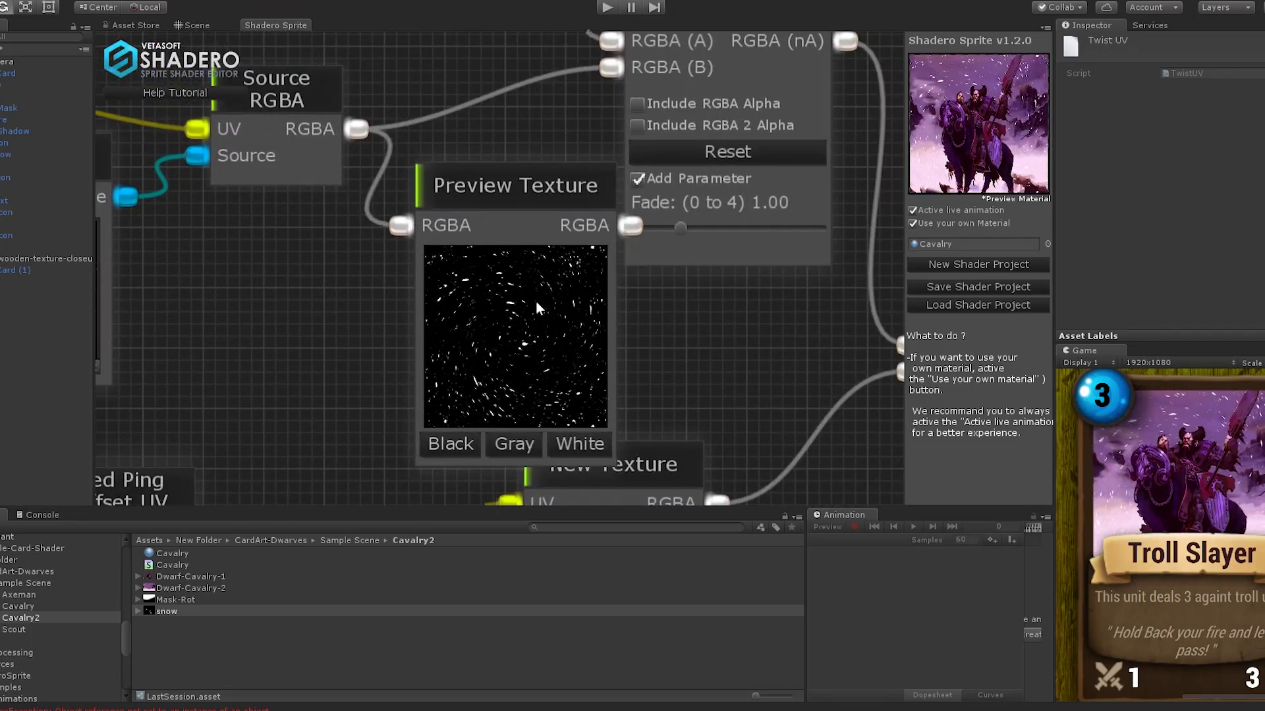
{"action": "right_click", "coordinate": [483, 192]}
{"action": "left_click", "coordinate": [508, 197]}
{"action": "scroll", "coordinate": [345, 300], "scroll_direction": "down", "scroll_amount": 4}
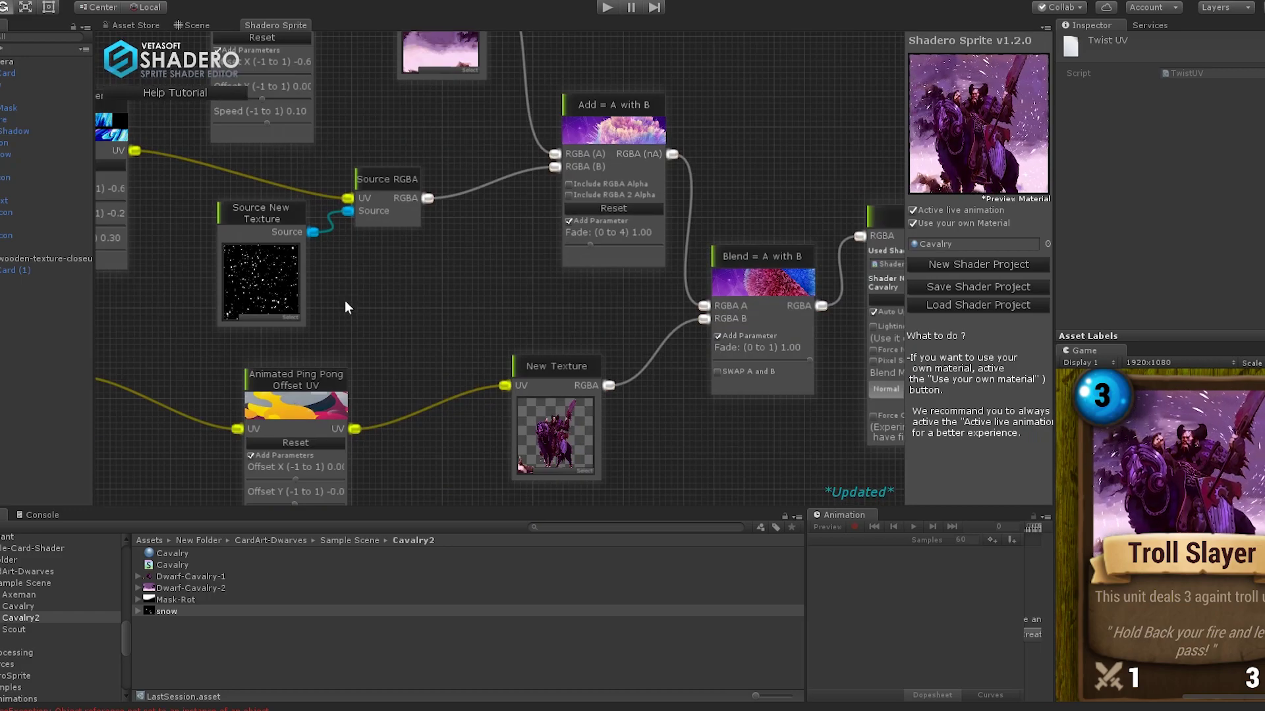
{"action": "mouse_move", "coordinate": [957, 125]}
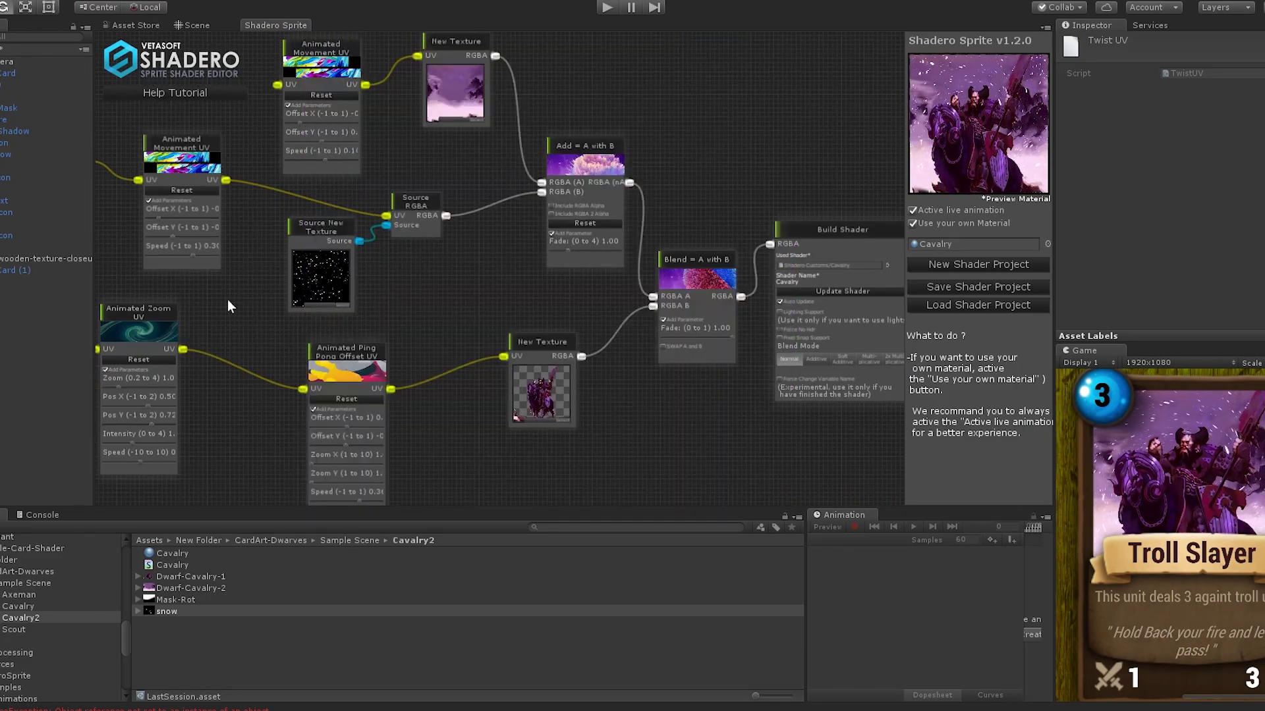
Duplicate the Source RGBA node, feed it the snow texture, and rearrange the graph
{"action": "left_click_drag", "start_coordinate": [542, 342], "coordinate": [734, 268]}
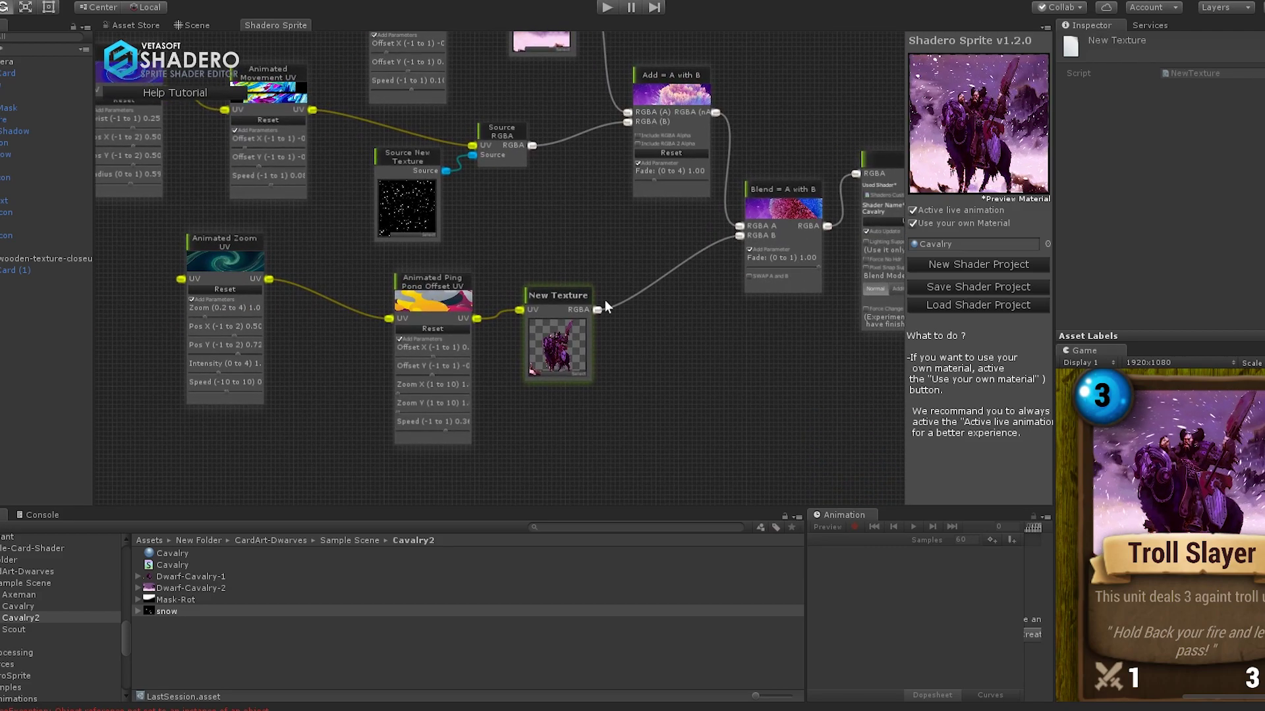
{"action": "left_click_drag", "start_coordinate": [497, 132], "coordinate": [546, 422]}
{"action": "key", "text": "ctrl+d"}
{"action": "left_click_drag", "start_coordinate": [446, 171], "coordinate": [526, 444]}
{"action": "left_click_drag", "start_coordinate": [433, 280], "coordinate": [405, 291]}
{"action": "left_click_drag", "start_coordinate": [553, 415], "coordinate": [519, 184]}
{"action": "left_click_drag", "start_coordinate": [558, 296], "coordinate": [555, 279]}
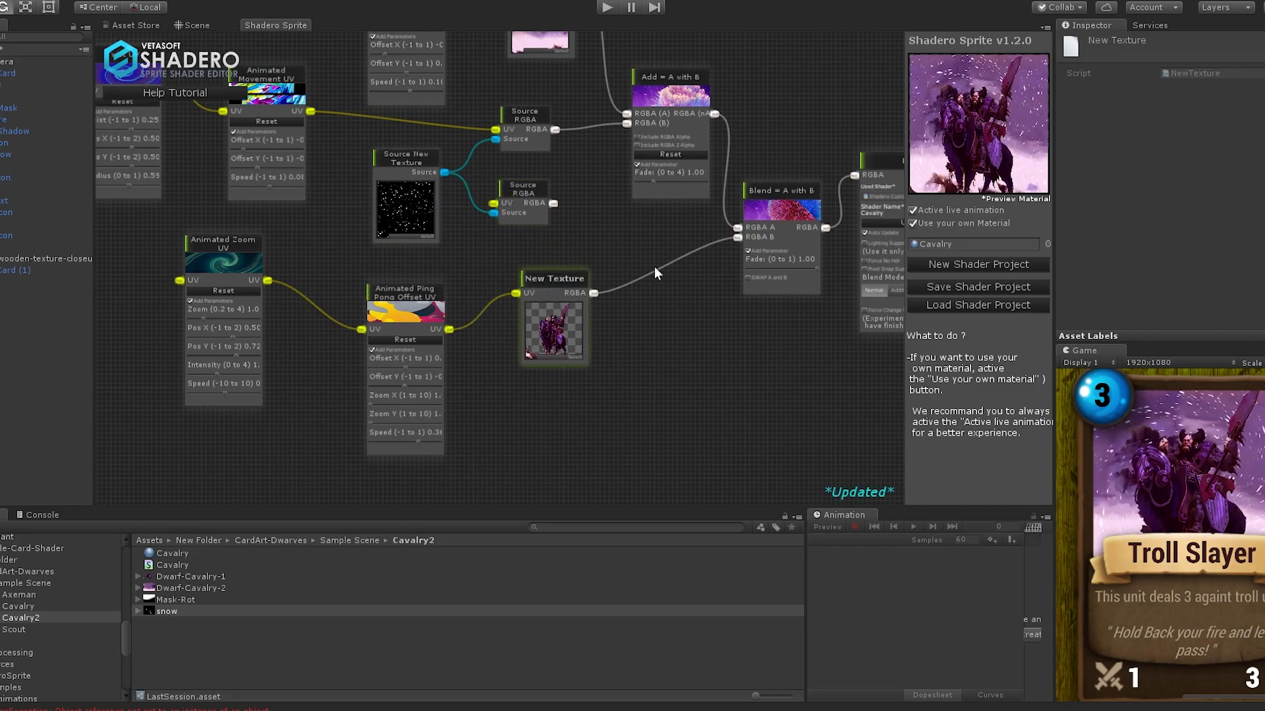
{"action": "left_click_drag", "start_coordinate": [684, 99], "coordinate": [654, 100]}
{"action": "left_click_drag", "start_coordinate": [742, 203], "coordinate": [676, 242]}
{"action": "left_click_drag", "start_coordinate": [555, 283], "coordinate": [543, 286]}
{"action": "left_click_drag", "start_coordinate": [643, 75], "coordinate": [815, 349]}
Duplicate the Add node, wiring the second snow RGBA and Blend into it and its output to Build Shader
{"action": "key", "text": "ctrl+d"}
{"action": "left_click_drag", "start_coordinate": [872, 190], "coordinate": [903, 191]}
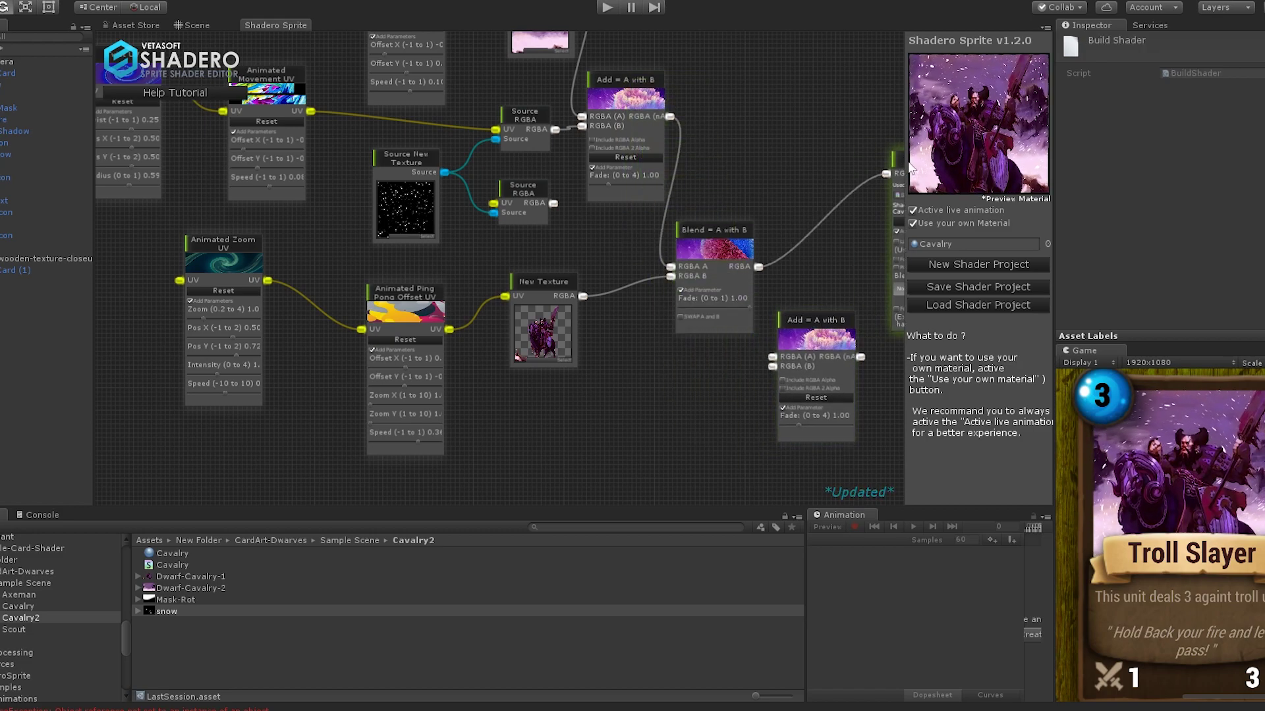
{"action": "left_click_drag", "start_coordinate": [527, 187], "coordinate": [642, 395]}
{"action": "middle_click_drag", "start_coordinate": [641, 393], "coordinate": [523, 342]}
{"action": "left_click_drag", "start_coordinate": [676, 300], "coordinate": [663, 337]}
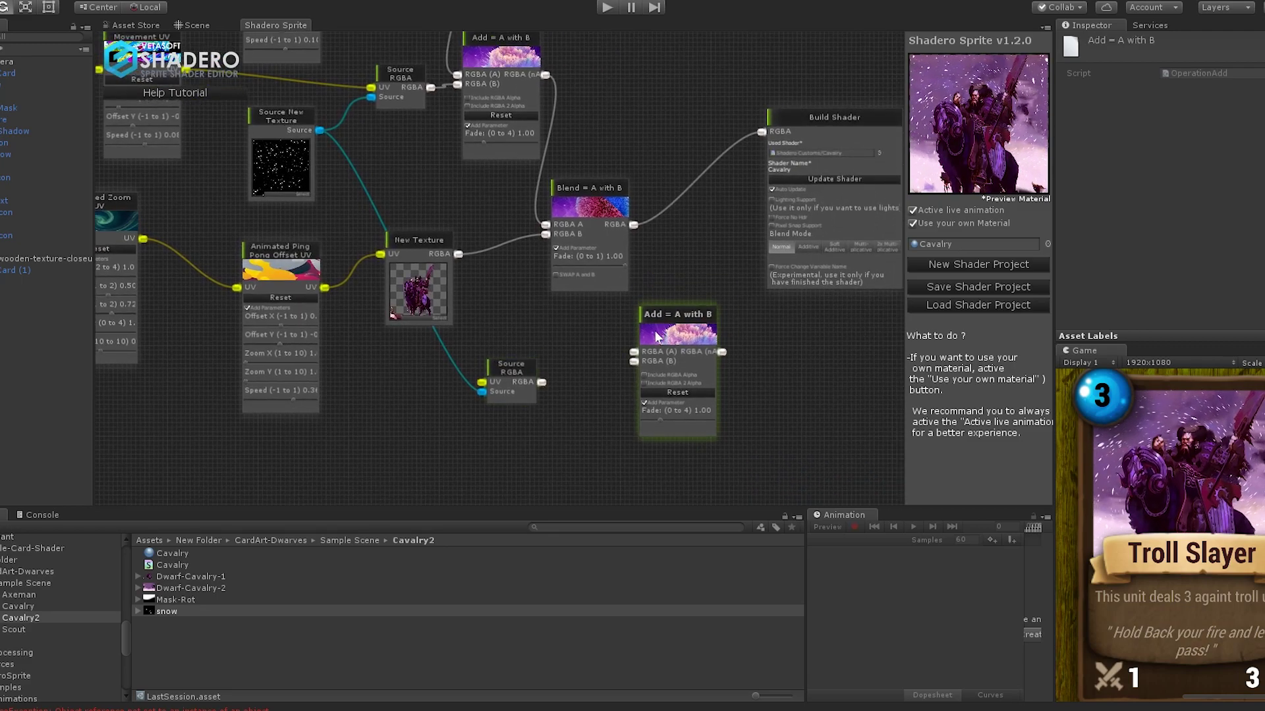
{"action": "left_click_drag", "start_coordinate": [541, 382], "coordinate": [630, 363]}
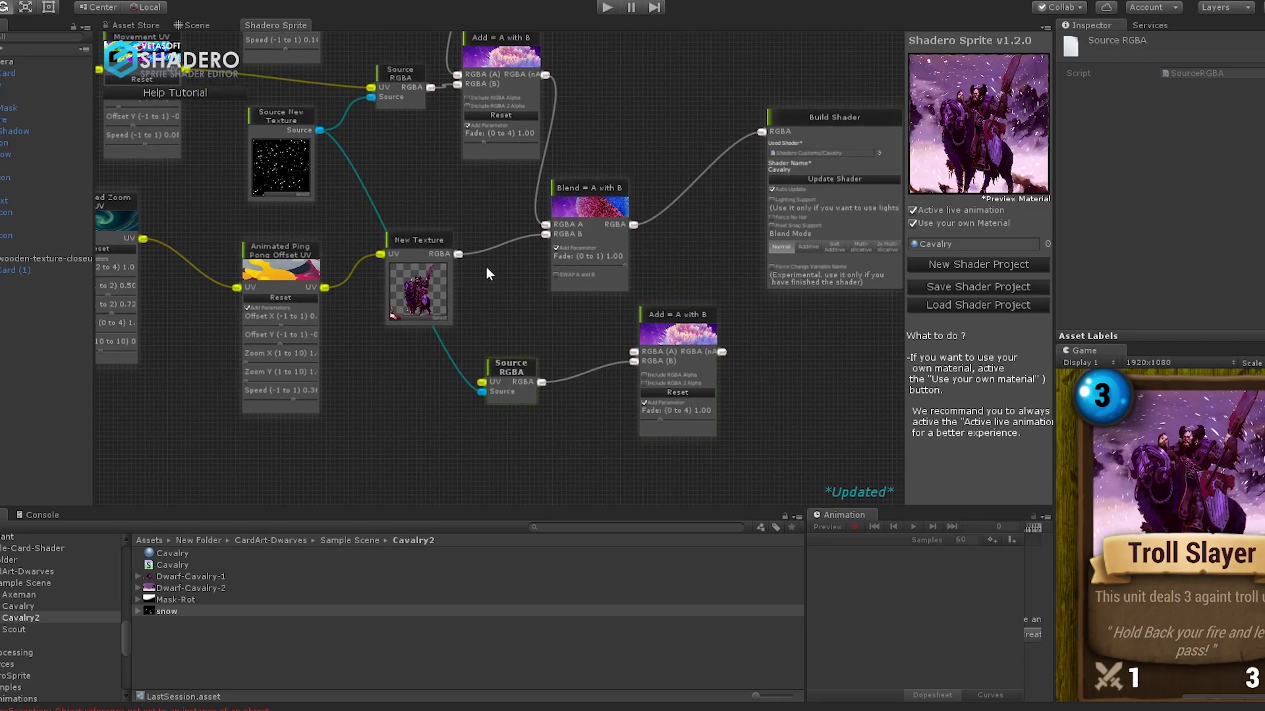
{"action": "left_click_drag", "start_coordinate": [592, 188], "coordinate": [544, 179]}
{"action": "left_click_drag", "start_coordinate": [585, 221], "coordinate": [632, 350]}
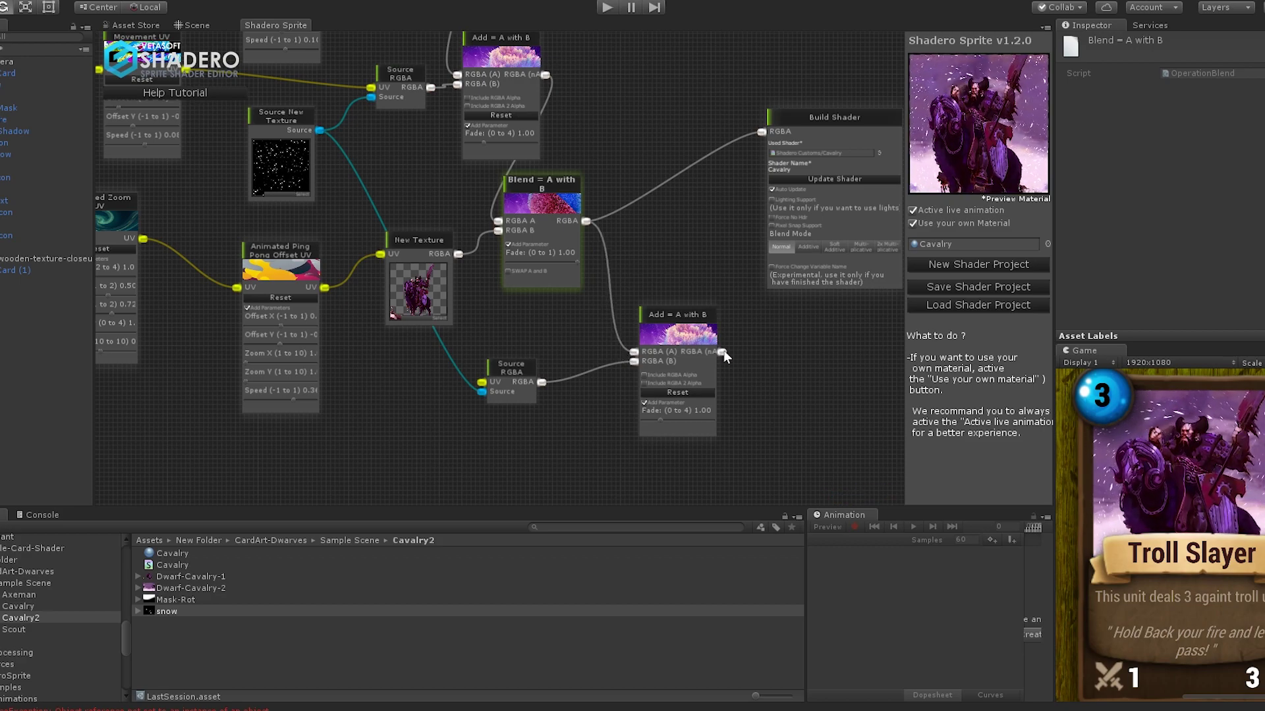
{"action": "left_click_drag", "start_coordinate": [722, 352], "coordinate": [762, 133]}
Move the new Add node up and set its Fade to 0.38
{"action": "left_click", "coordinate": [690, 335]}
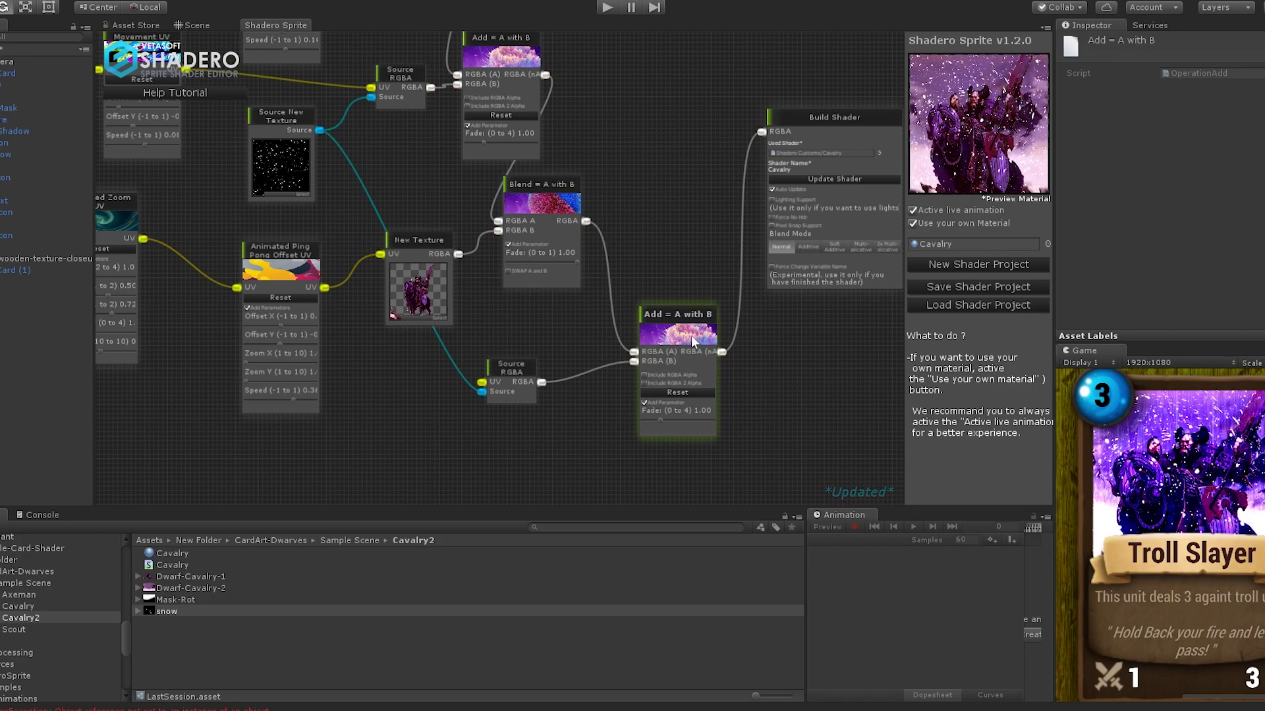
{"action": "left_click_drag", "start_coordinate": [690, 334], "coordinate": [685, 220]}
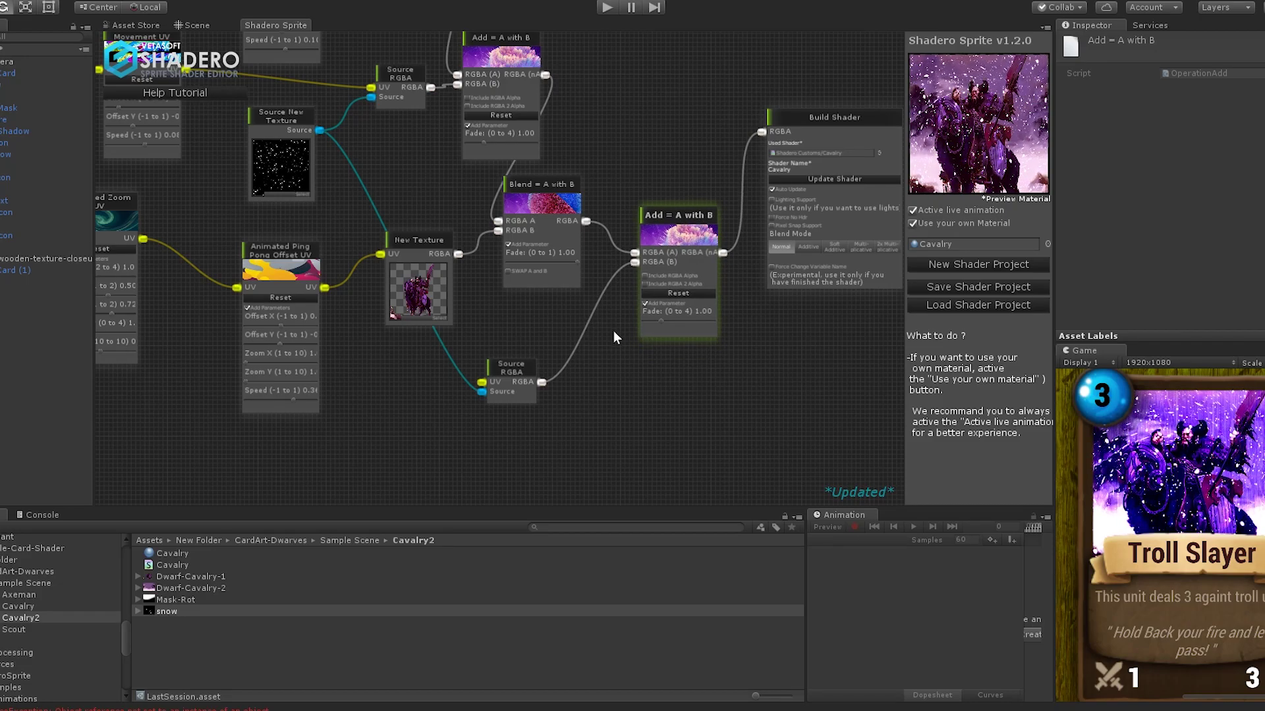
{"action": "left_click", "coordinate": [649, 321]}
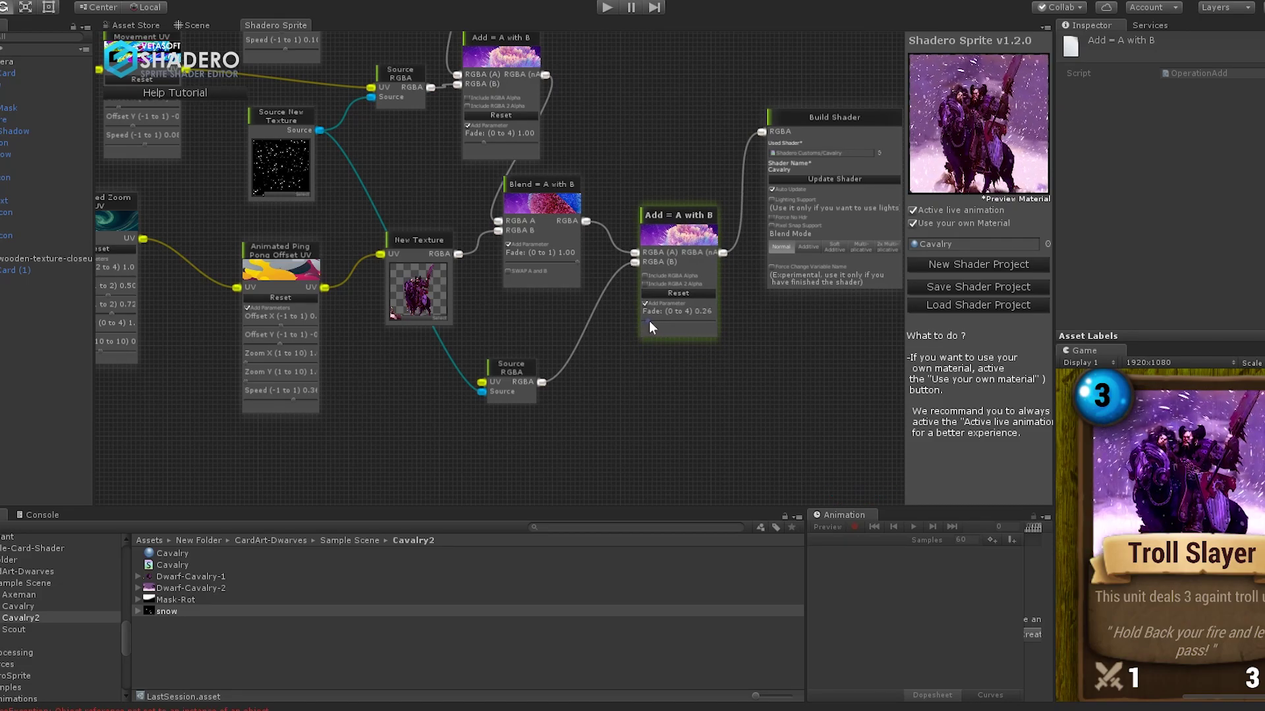
{"action": "left_click", "coordinate": [651, 320]}
{"action": "middle_click_drag", "start_coordinate": [251, 204], "coordinate": [302, 316]}
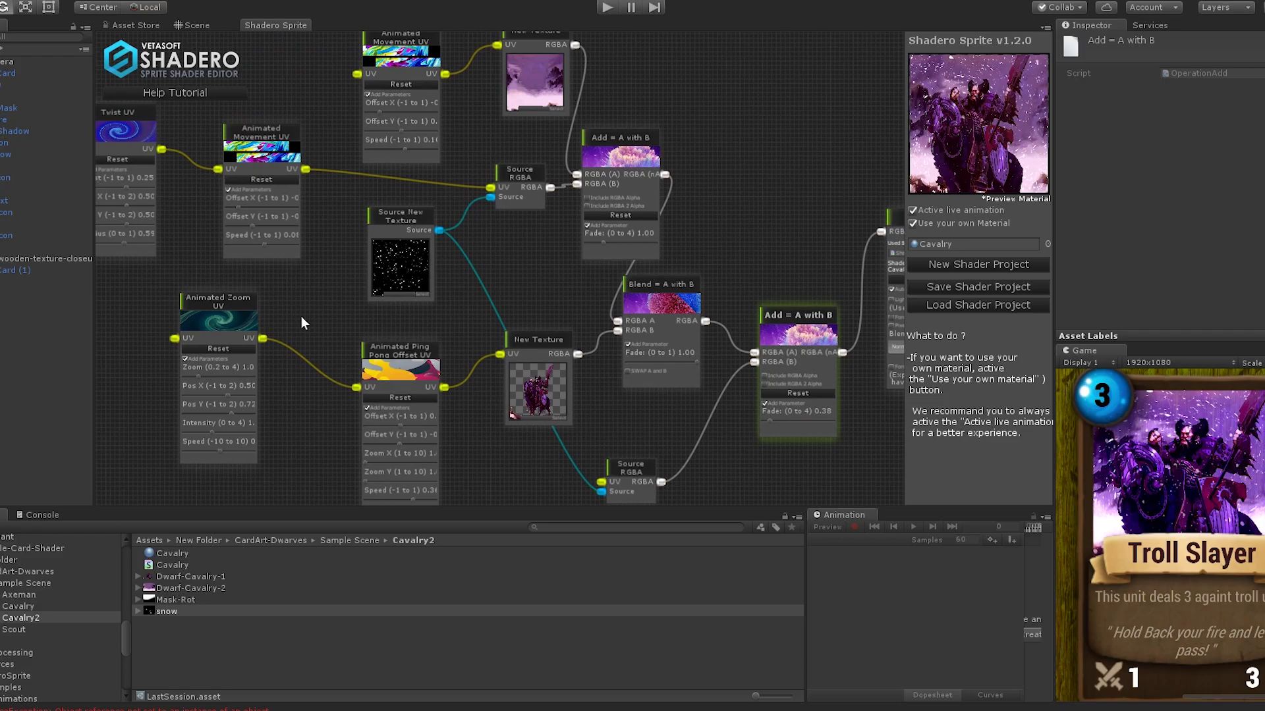
Duplicate Animated Movement UV and place the copy beside the second Source RGBA to drive its UVs
{"action": "right_click", "coordinate": [260, 150]}
{"action": "left_click", "coordinate": [288, 157]}
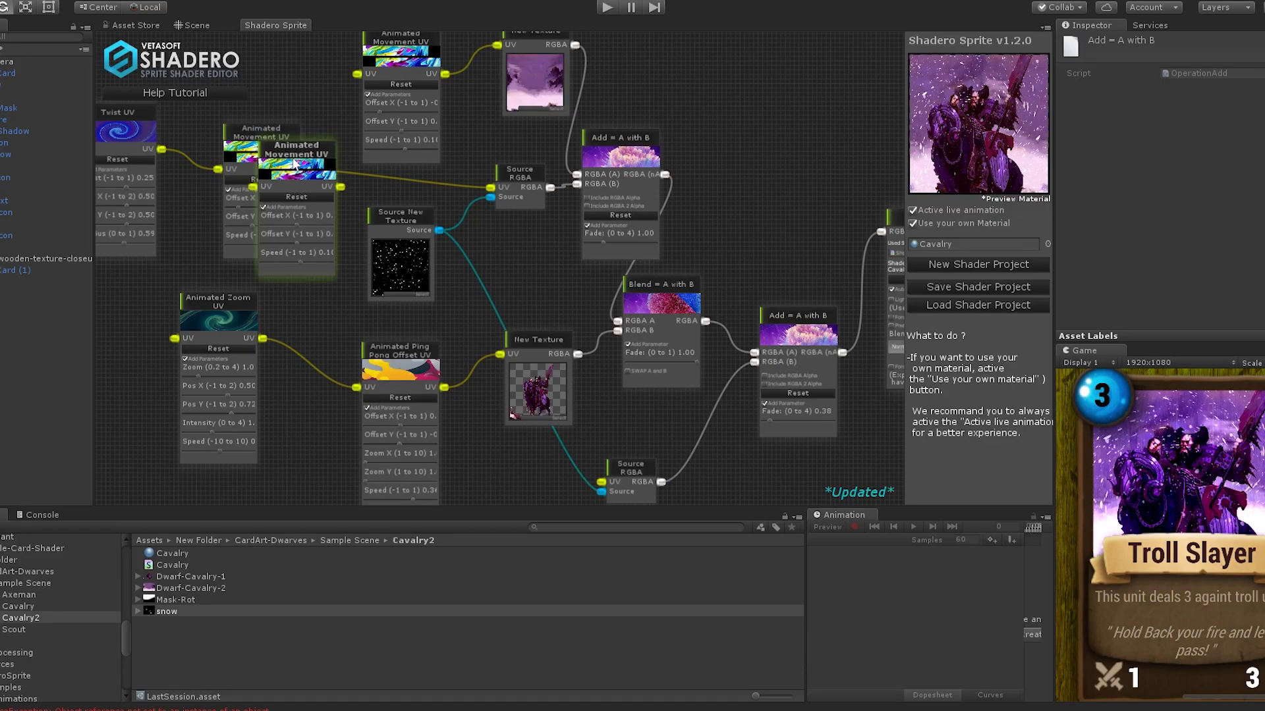
{"action": "left_click_drag", "start_coordinate": [288, 157], "coordinate": [615, 464]}
{"action": "middle_click_drag", "start_coordinate": [650, 433], "coordinate": [721, 294]}
{"action": "left_click_drag", "start_coordinate": [708, 312], "coordinate": [572, 354]}
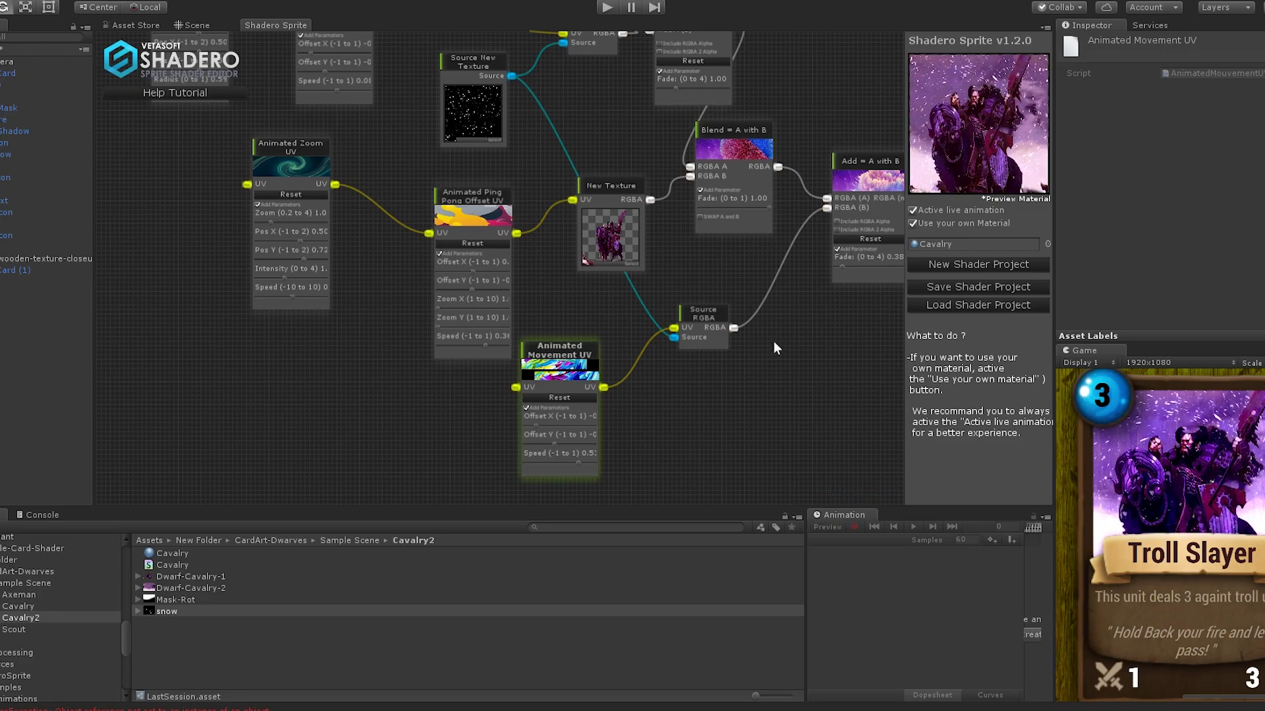
{"action": "middle_click_drag", "start_coordinate": [731, 351], "coordinate": [487, 330]}
{"action": "scroll", "coordinate": [686, 310], "scroll_direction": "up", "scroll_amount": 5}
Set the second Add node's Fade to 0.67 and move the Build Shader node right
{"action": "left_click", "coordinate": [604, 334]}
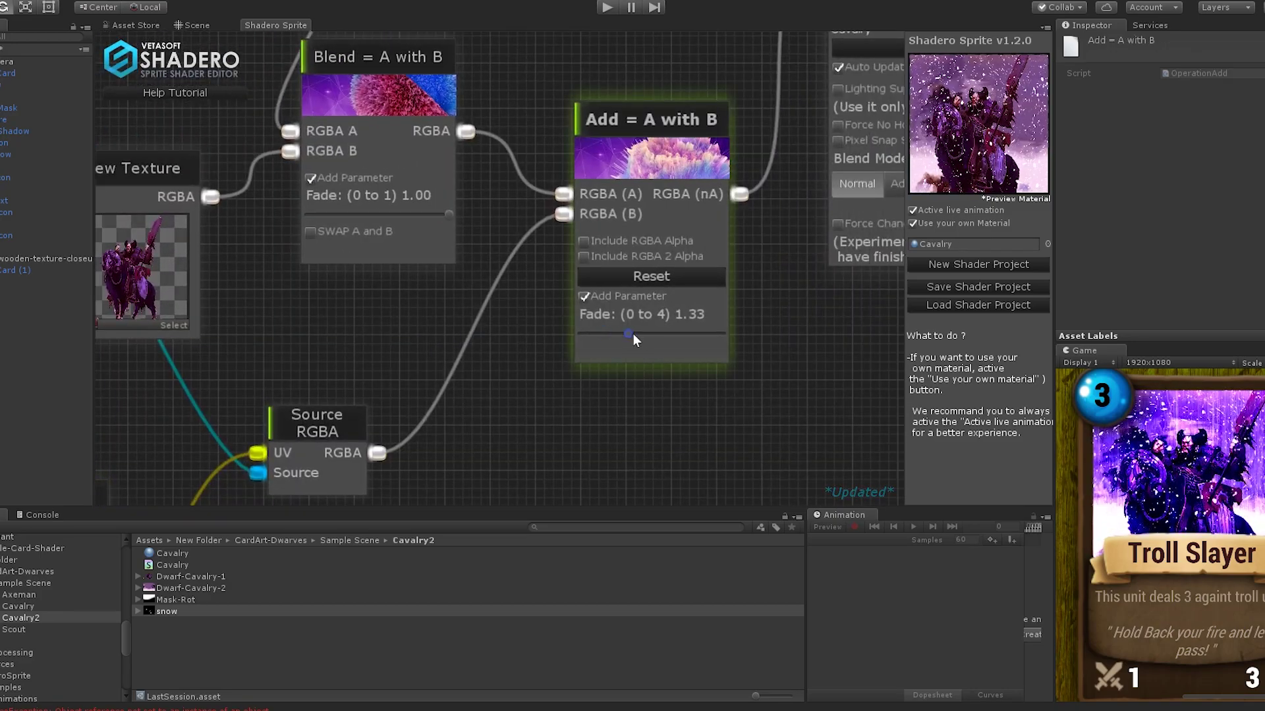
{"action": "left_click_drag", "start_coordinate": [634, 334], "coordinate": [605, 342]}
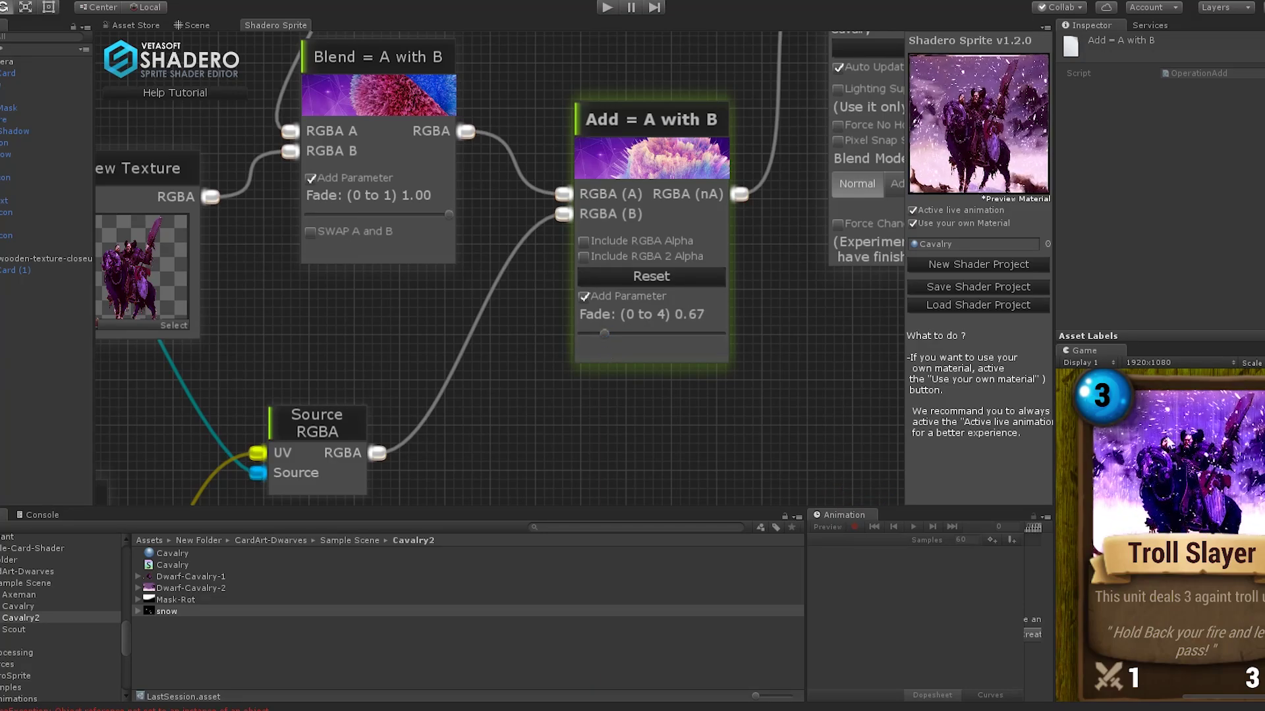
{"action": "middle_click_drag", "start_coordinate": [784, 357], "coordinate": [527, 438]}
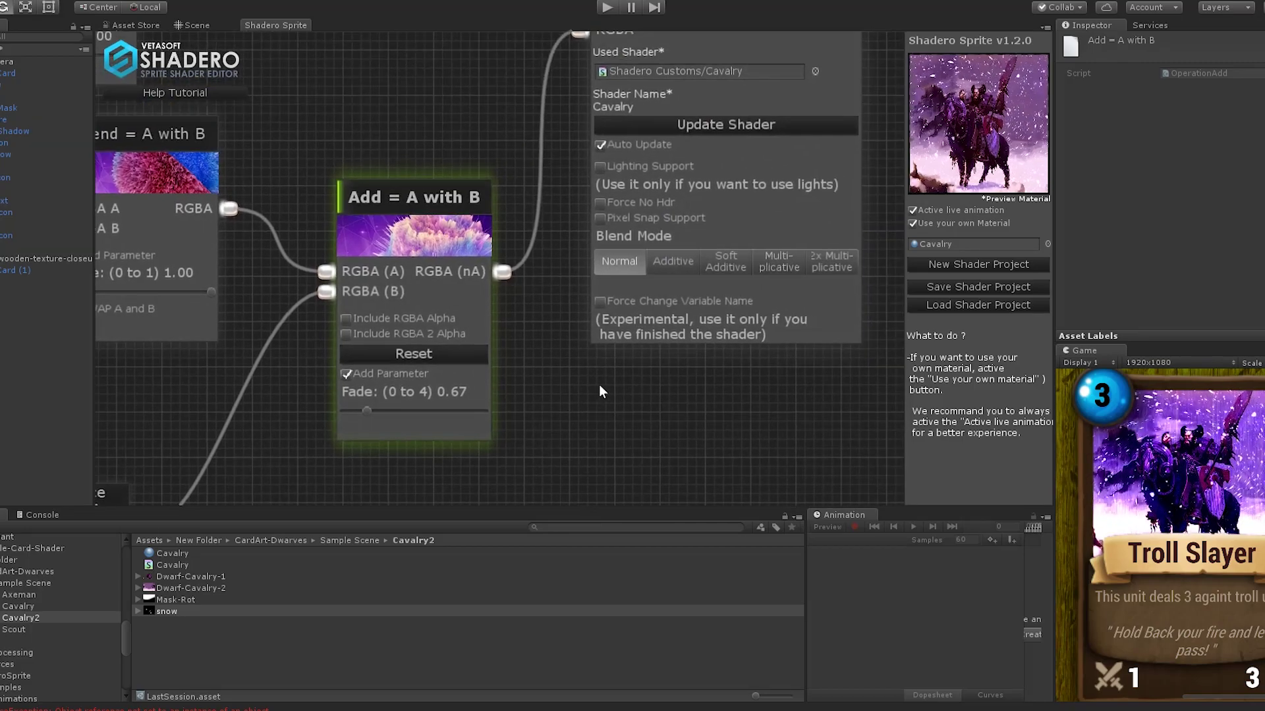
{"action": "scroll", "coordinate": [623, 397], "scroll_direction": "down", "scroll_amount": 4}
{"action": "left_click_drag", "start_coordinate": [610, 160], "coordinate": [813, 189]}
Insert a Saturate node between the Add output and Build Shader to test it
{"action": "right_click", "coordinate": [557, 172]}
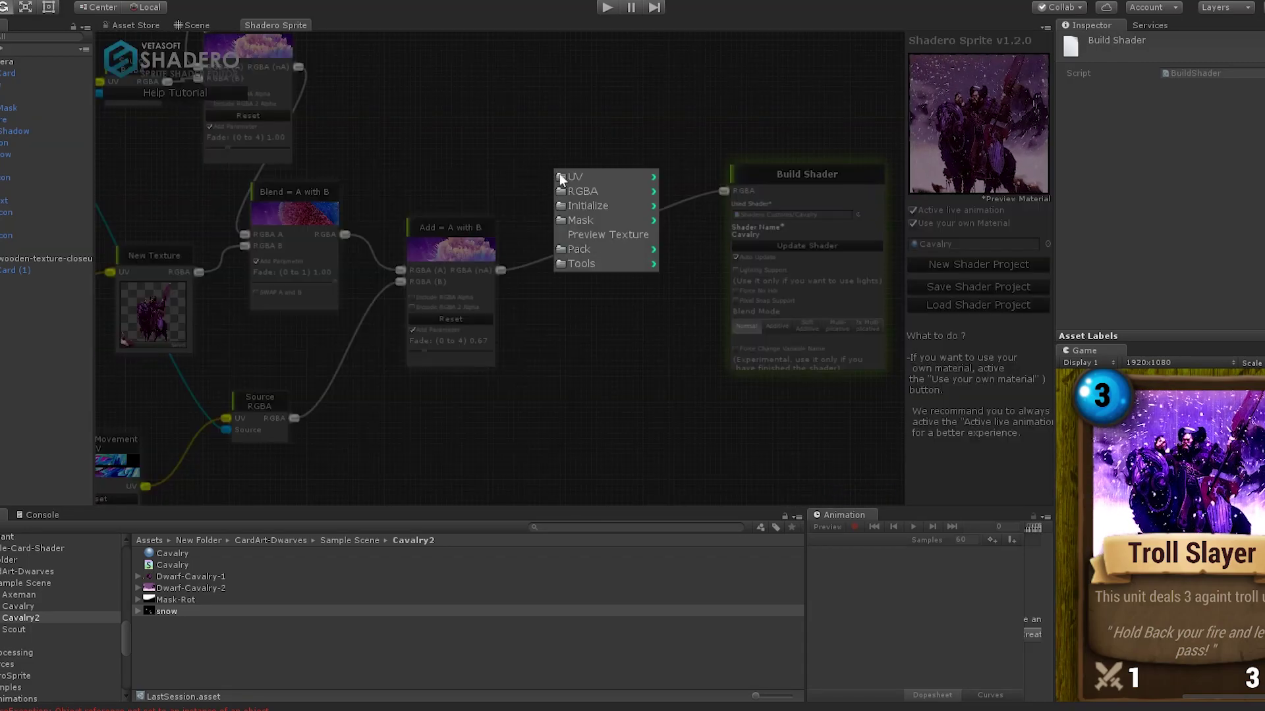
{"action": "mouse_move", "coordinate": [586, 190]}
{"action": "mouse_move", "coordinate": [698, 291]}
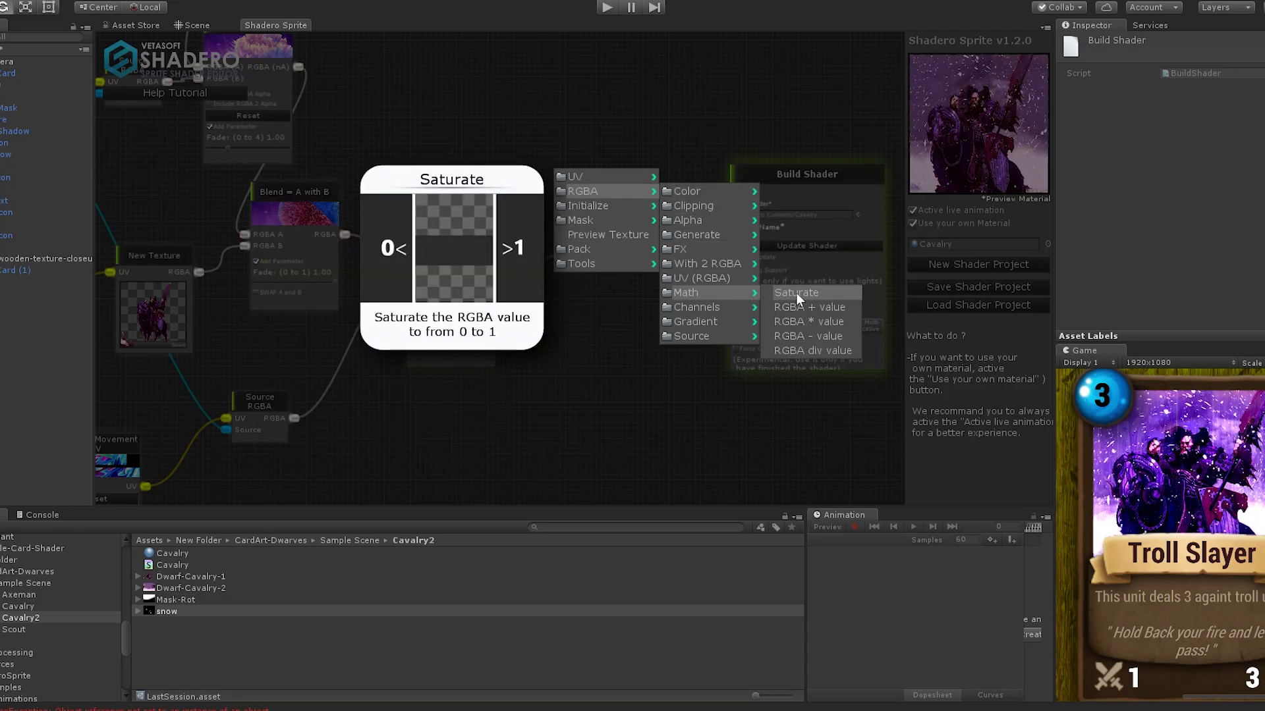
{"action": "left_click", "coordinate": [796, 293]}
{"action": "left_click_drag", "start_coordinate": [561, 220], "coordinate": [580, 315]}
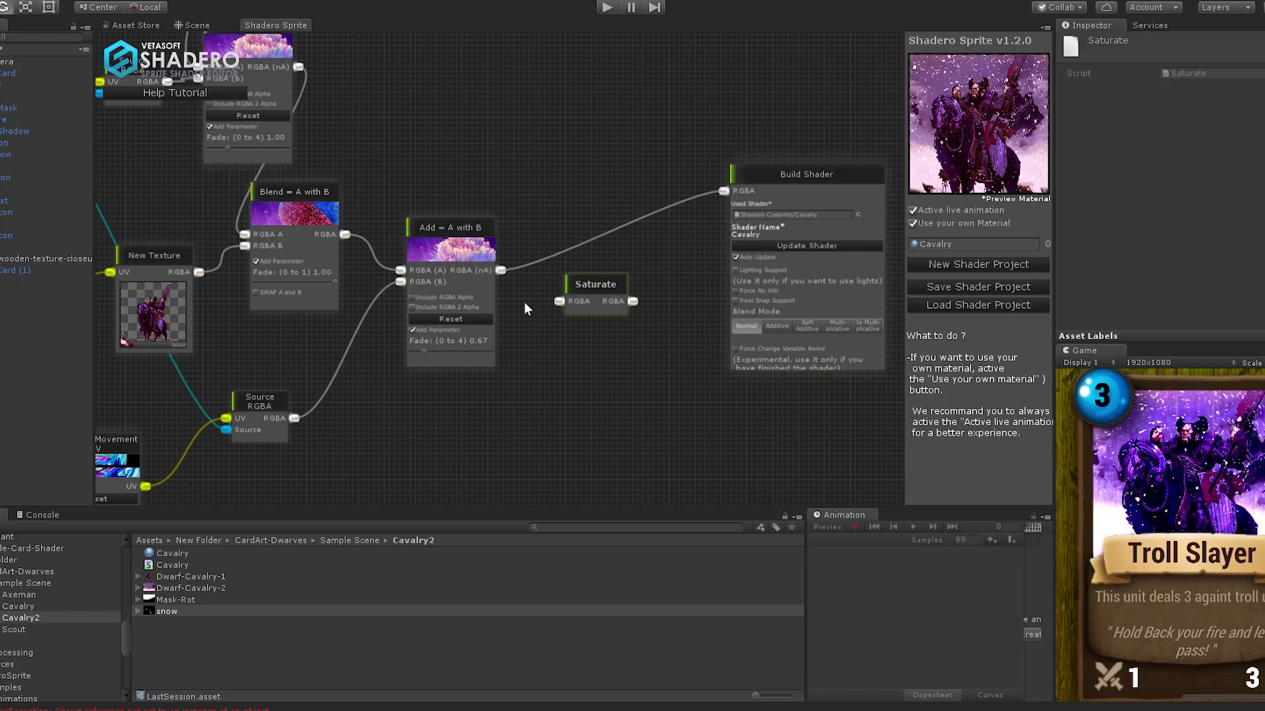
{"action": "left_click_drag", "start_coordinate": [501, 270], "coordinate": [723, 191]}
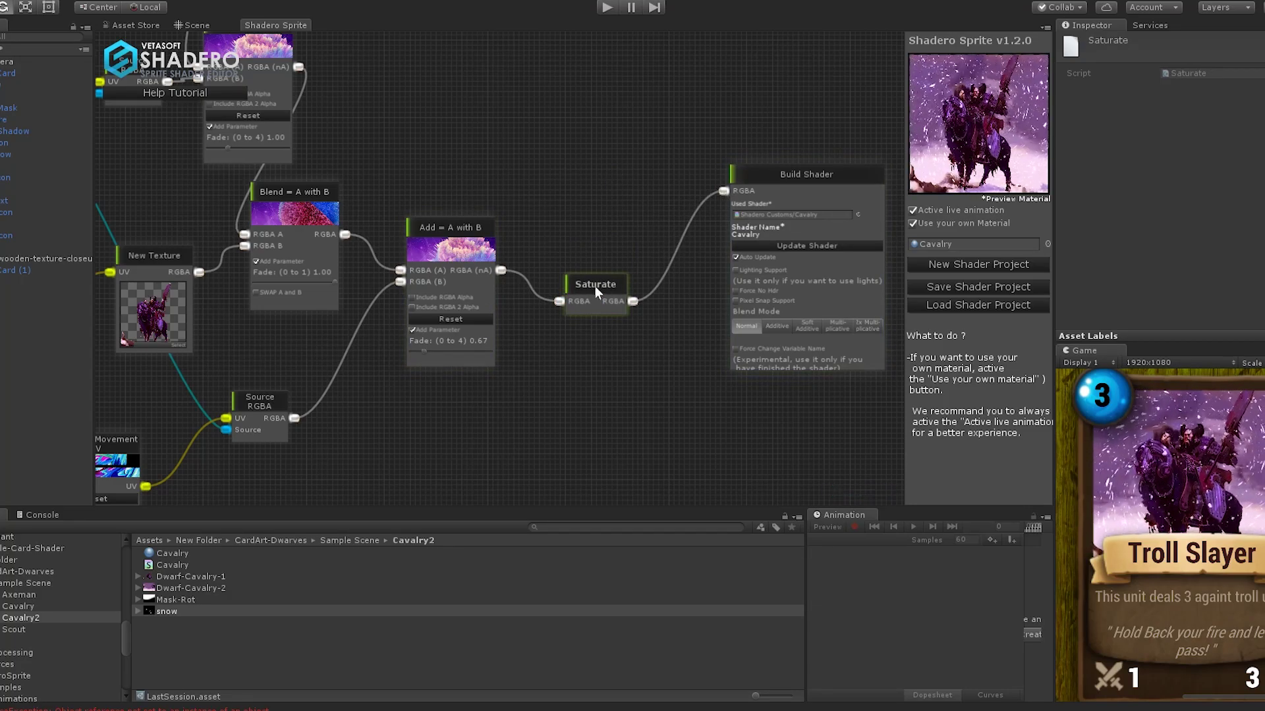
{"action": "left_click_drag", "start_coordinate": [595, 286], "coordinate": [604, 255]}
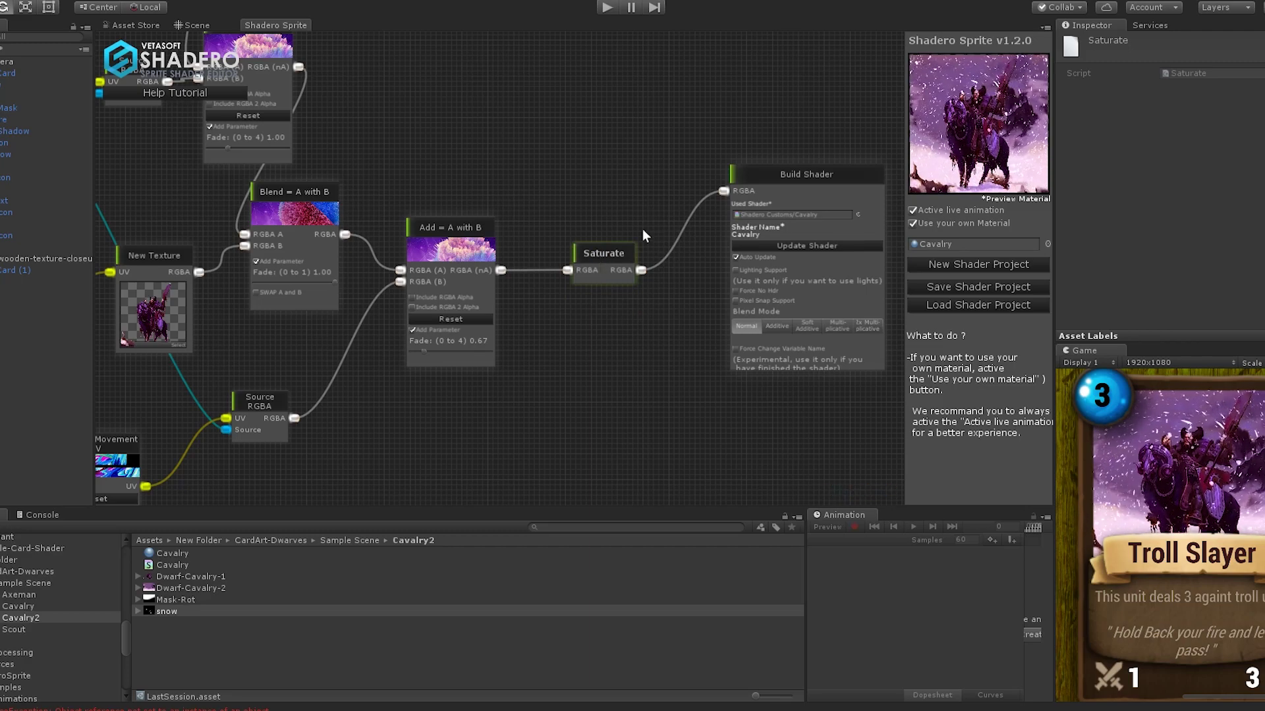
Delete the Saturate node, reconnect Add straight to Build Shader, and enable Force No Hdr
{"action": "scroll", "coordinate": [701, 350], "scroll_direction": "up", "scroll_amount": 3}
{"action": "left_click_drag", "start_coordinate": [701, 350], "coordinate": [481, 312]}
{"action": "right_click", "coordinate": [440, 269]}
{"action": "left_click", "coordinate": [457, 280]}
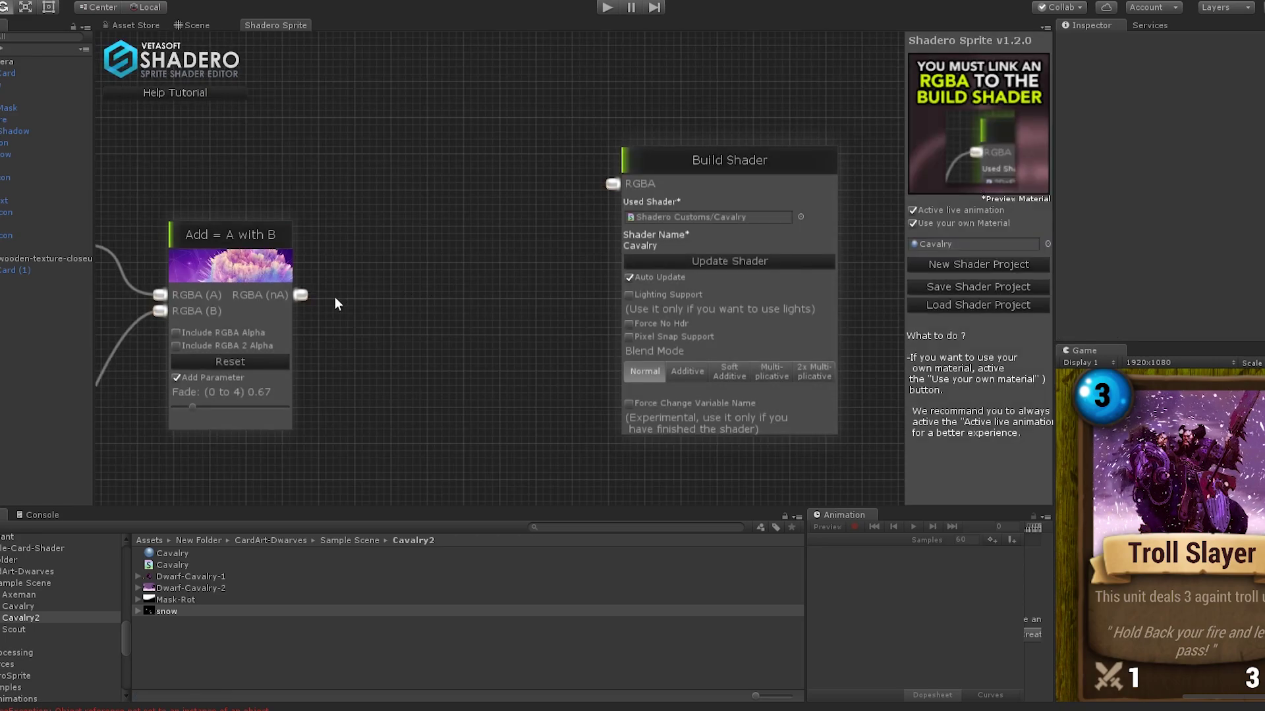
{"action": "left_click_drag", "start_coordinate": [300, 295], "coordinate": [606, 188]}
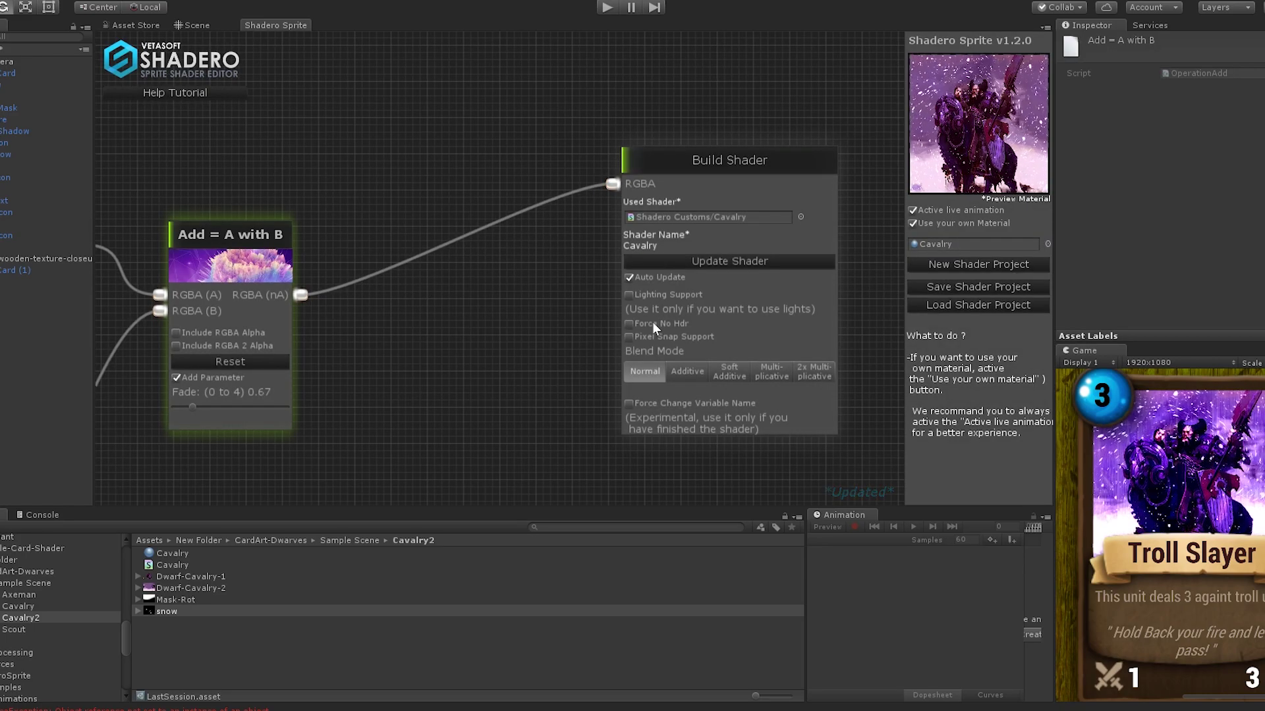
{"action": "left_click", "coordinate": [633, 323]}
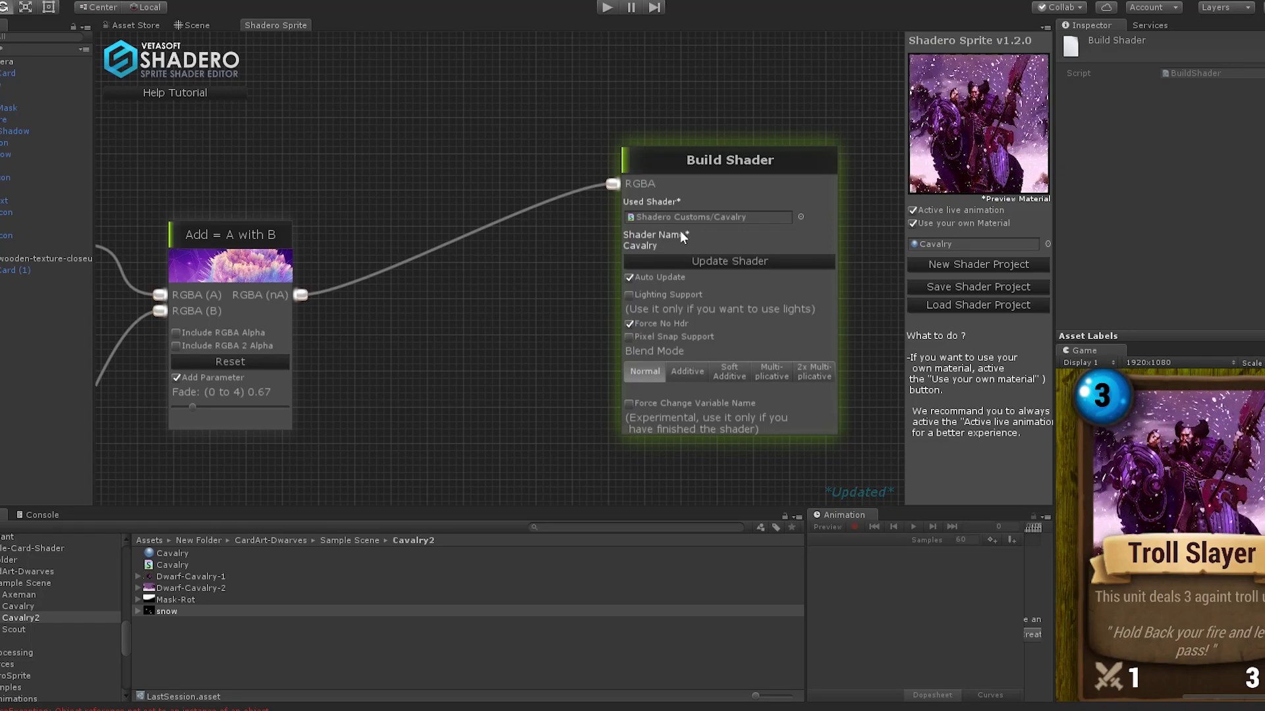
Enter play mode to watch the animated Troll Slayer cards in the maximized Game view
{"action": "left_click", "coordinate": [602, 11]}
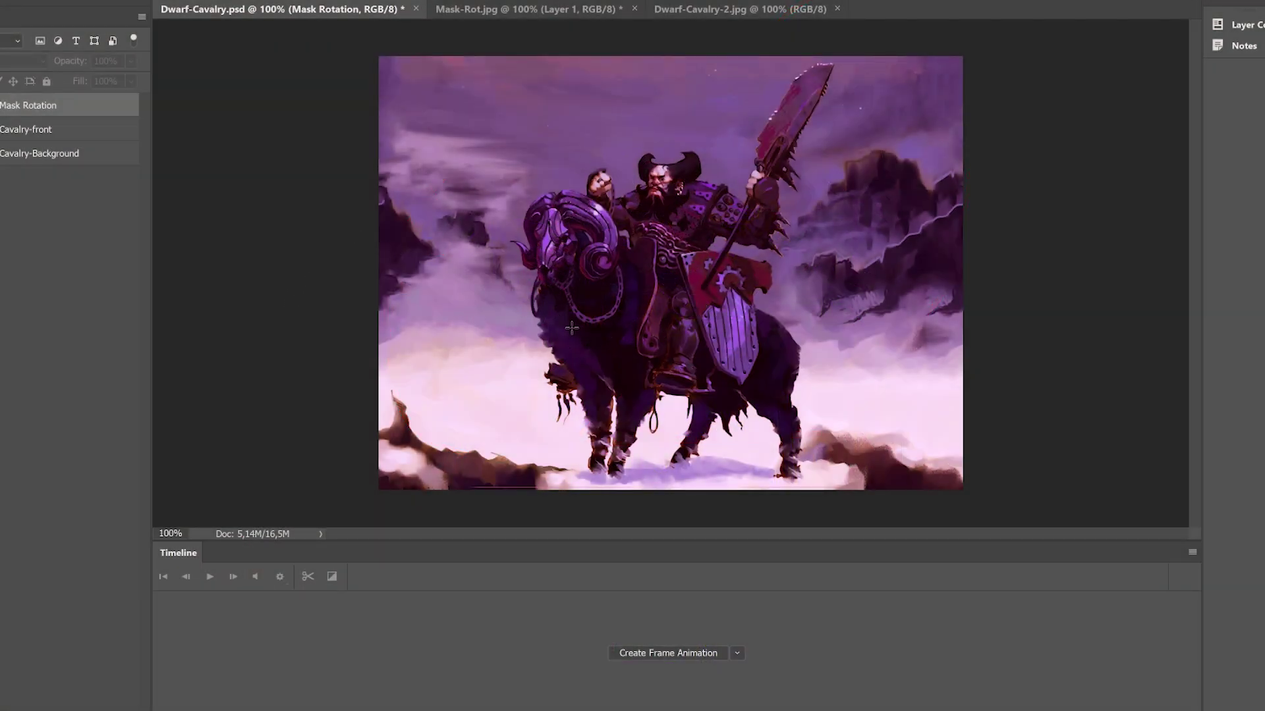
Set the Mask Rotation layer to Normal blending, then shift the Zoom UV and Ping Pong nodes left
{"action": "key", "text": "ctrl+comma"}
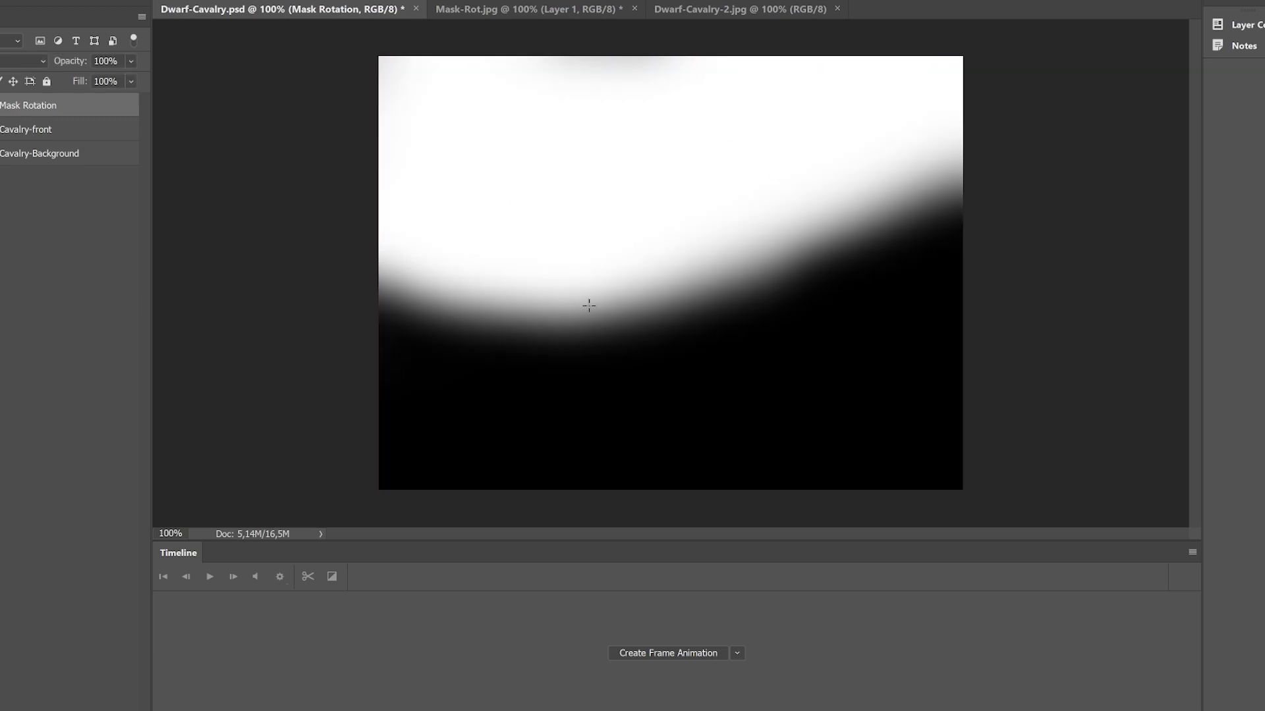
{"action": "left_click", "coordinate": [23, 61]}
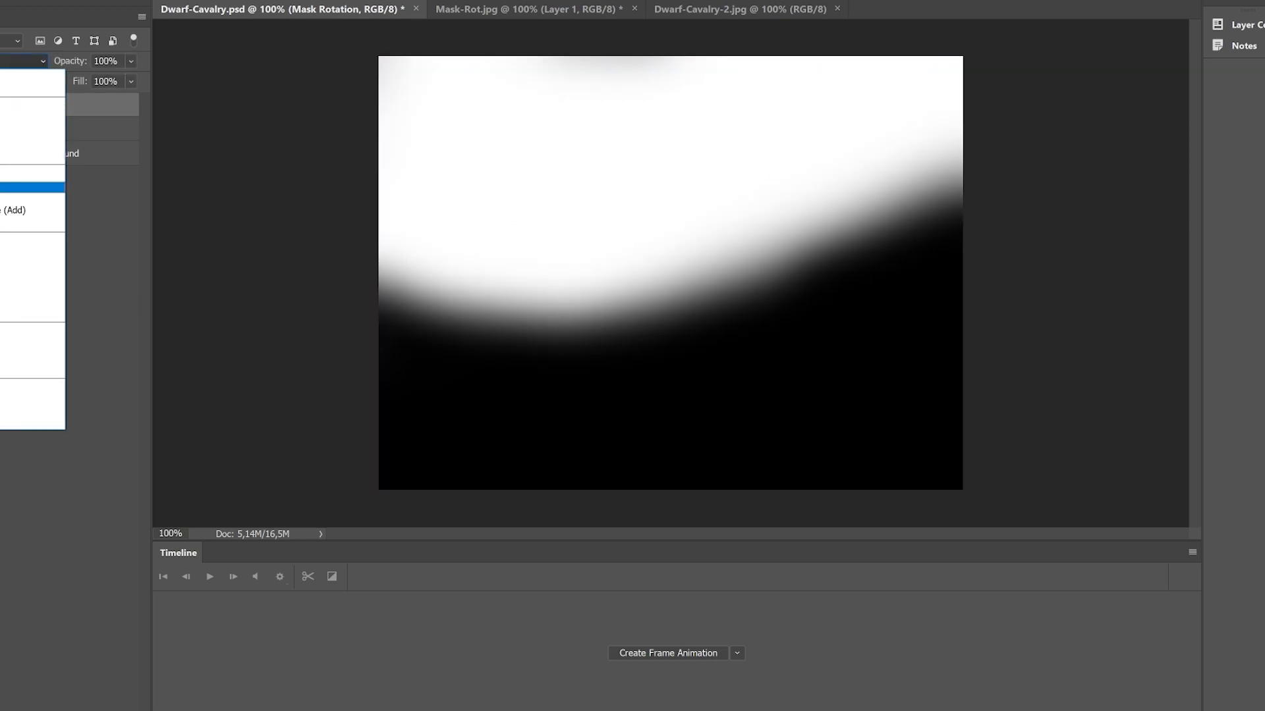
{"action": "left_click", "coordinate": [26, 176]}
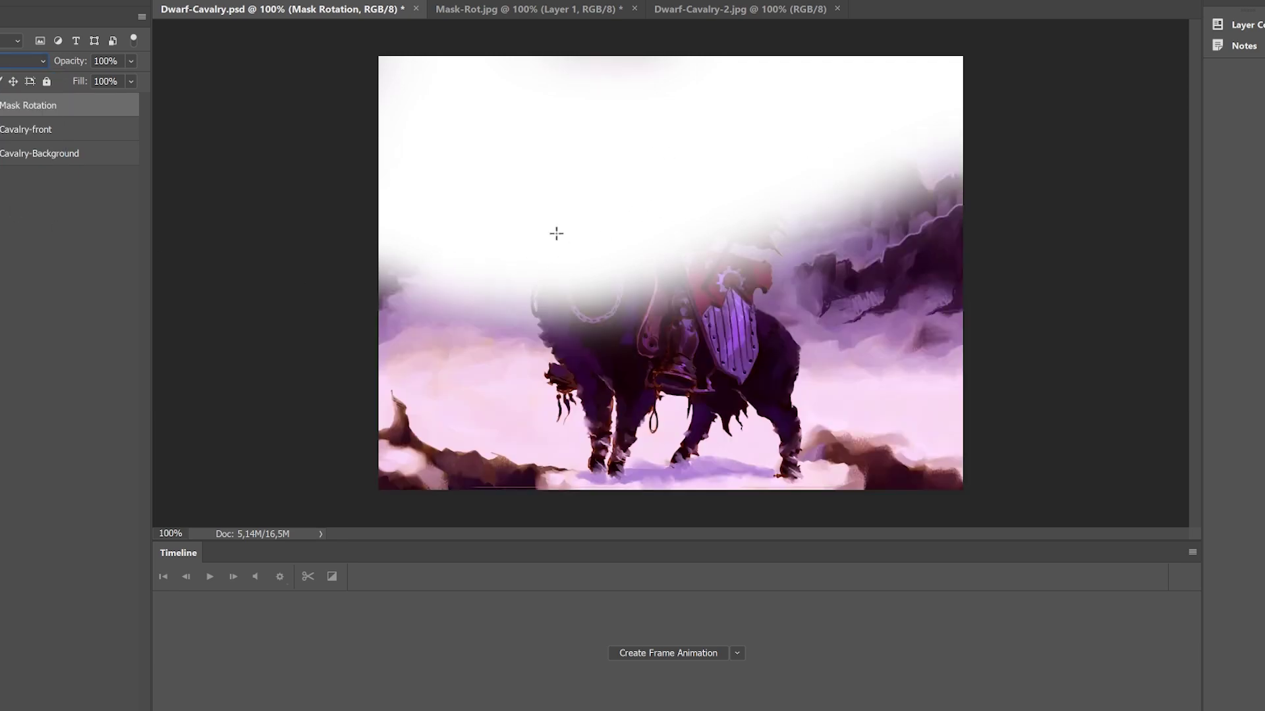
{"action": "left_click", "coordinate": [3, 65]}
{"action": "left_click", "coordinate": [2, 81]}
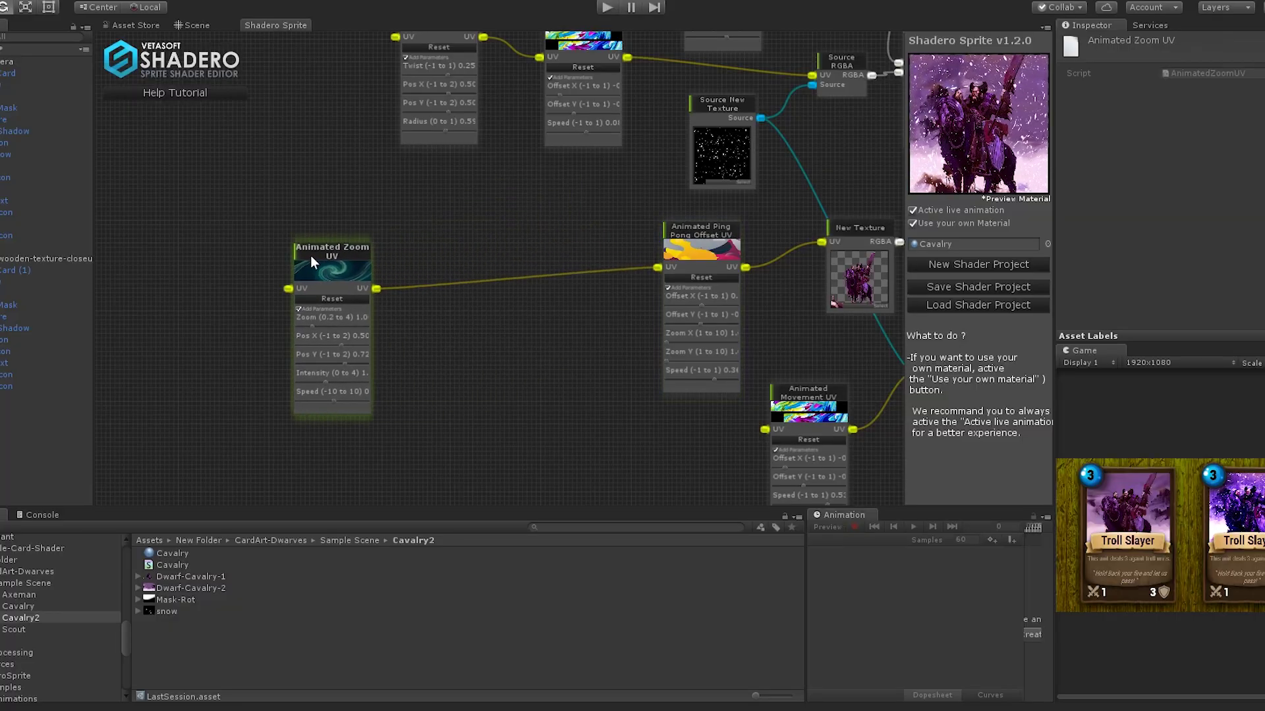
{"action": "left_click_drag", "start_coordinate": [310, 255], "coordinate": [165, 238]}
{"action": "left_click_drag", "start_coordinate": [674, 240], "coordinate": [312, 300]}
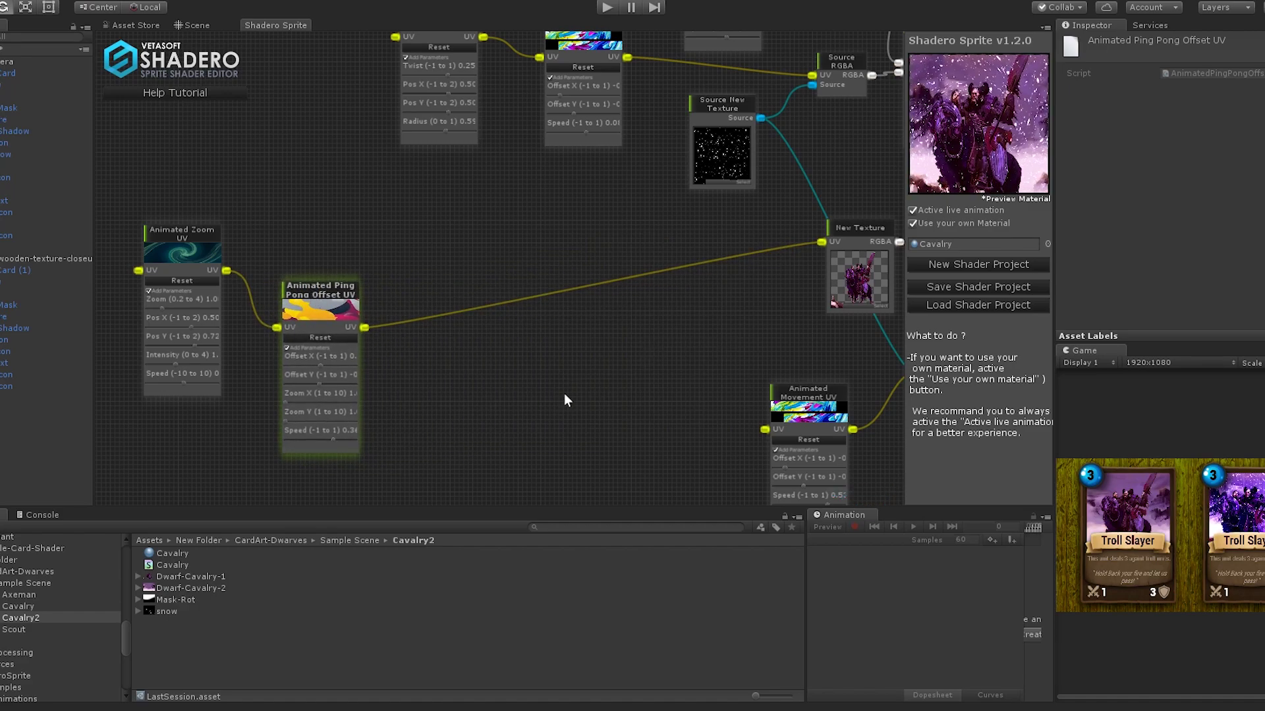
Add a New Texture node to the graph and assign the Mask-Rot gradient image to it
{"action": "right_click", "coordinate": [449, 323]}
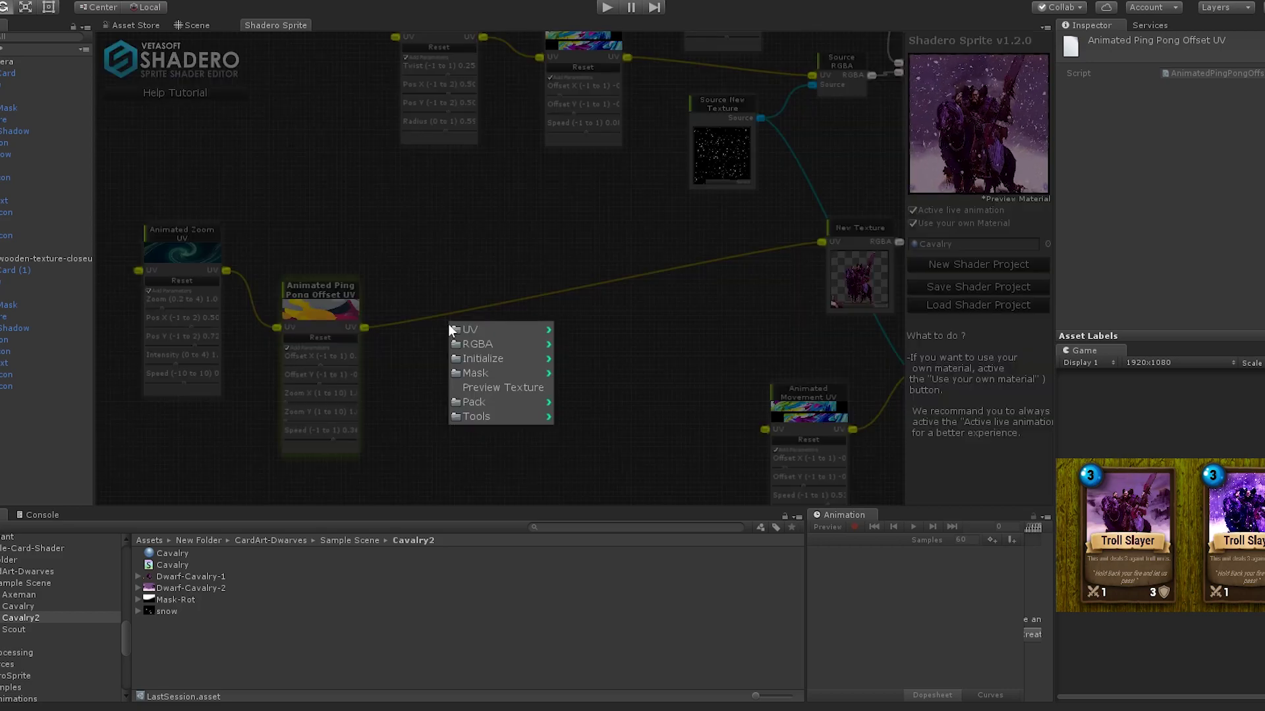
{"action": "mouse_move", "coordinate": [500, 359]}
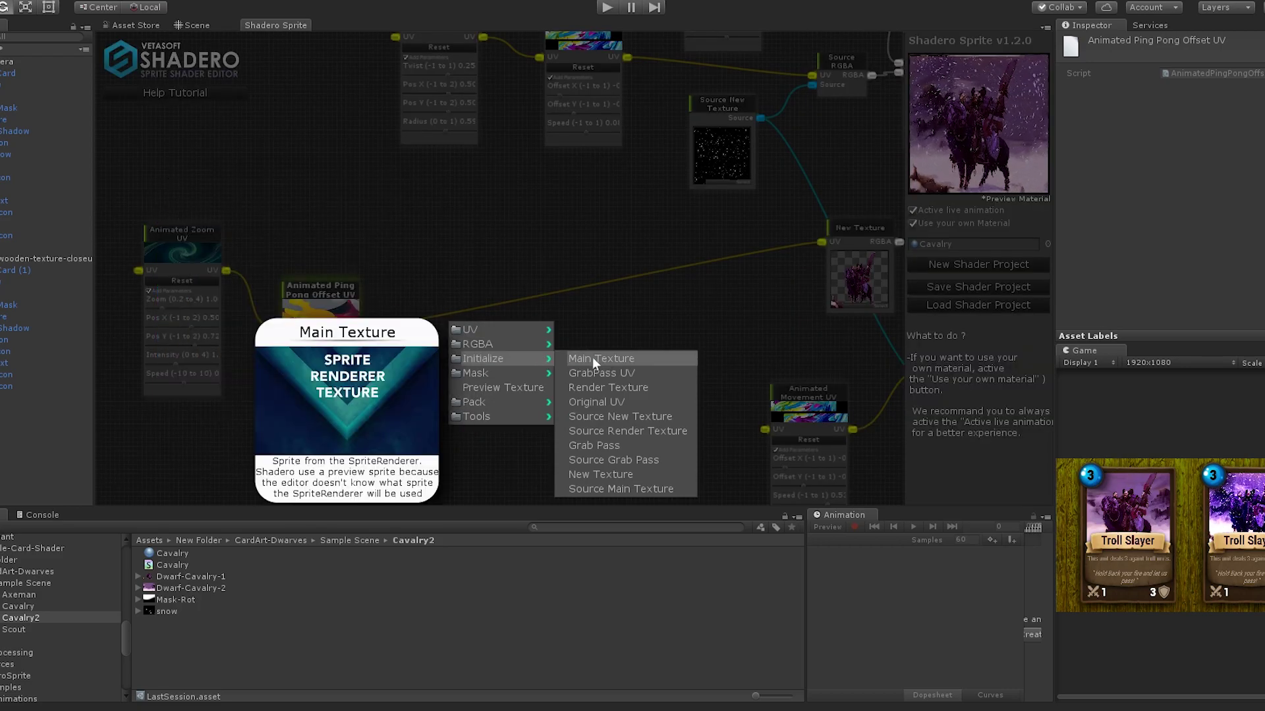
{"action": "left_click", "coordinate": [615, 473]}
{"action": "left_click_drag", "start_coordinate": [480, 332], "coordinate": [510, 329]}
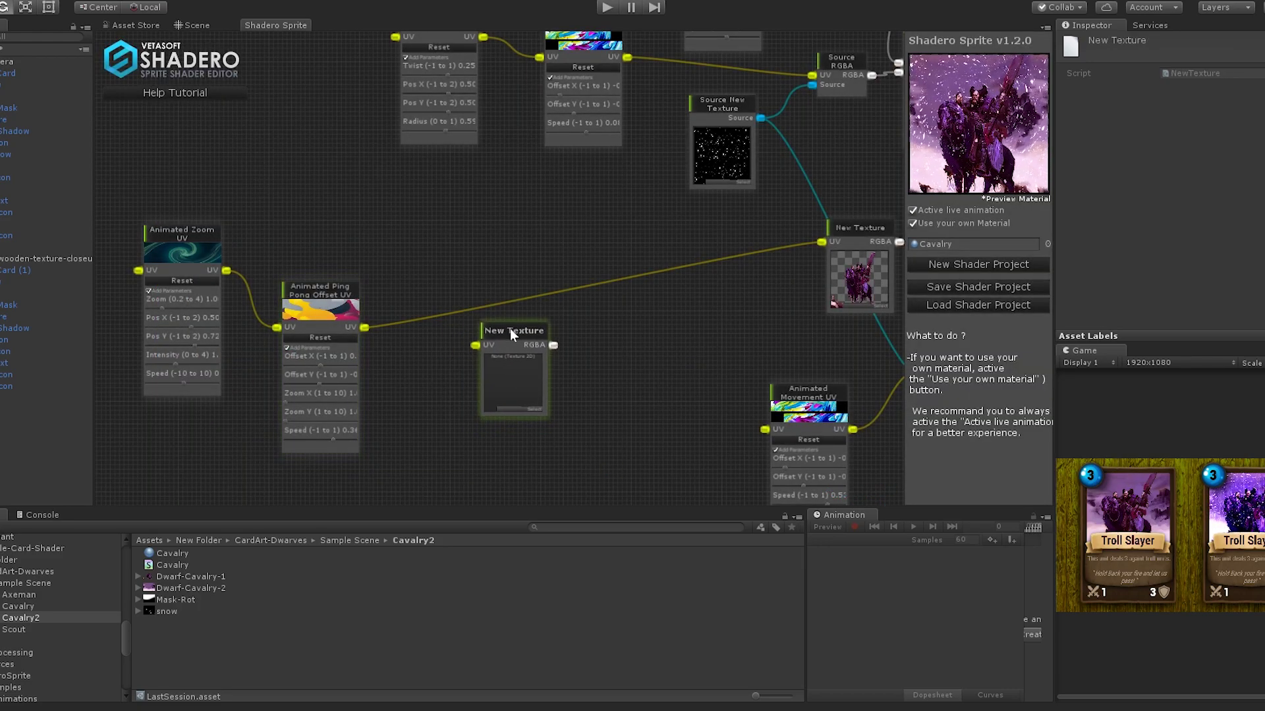
{"action": "left_click_drag", "start_coordinate": [158, 603], "coordinate": [503, 388]}
{"action": "left_click_drag", "start_coordinate": [510, 328], "coordinate": [546, 342]}
Add an Animated Rotation UV node feeding the Mask-Rot texture
{"action": "right_click", "coordinate": [399, 352]}
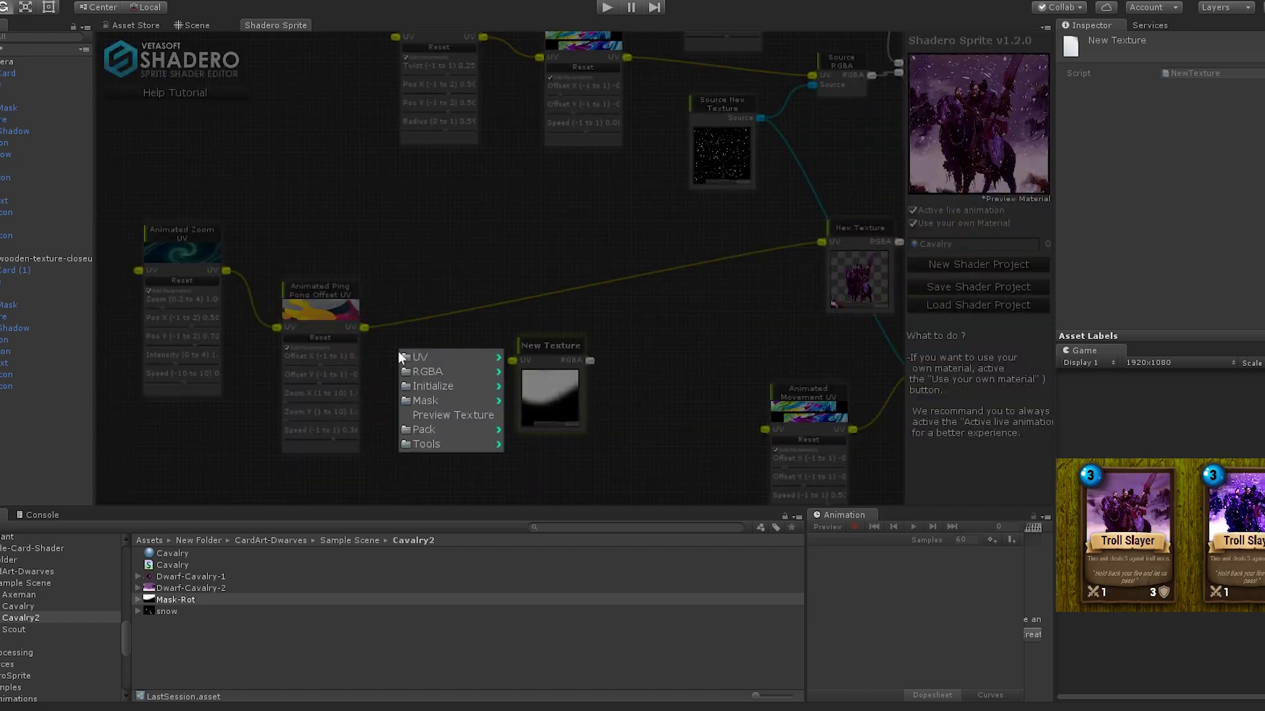
{"action": "mouse_move", "coordinate": [406, 356]}
{"action": "mouse_move", "coordinate": [548, 358]}
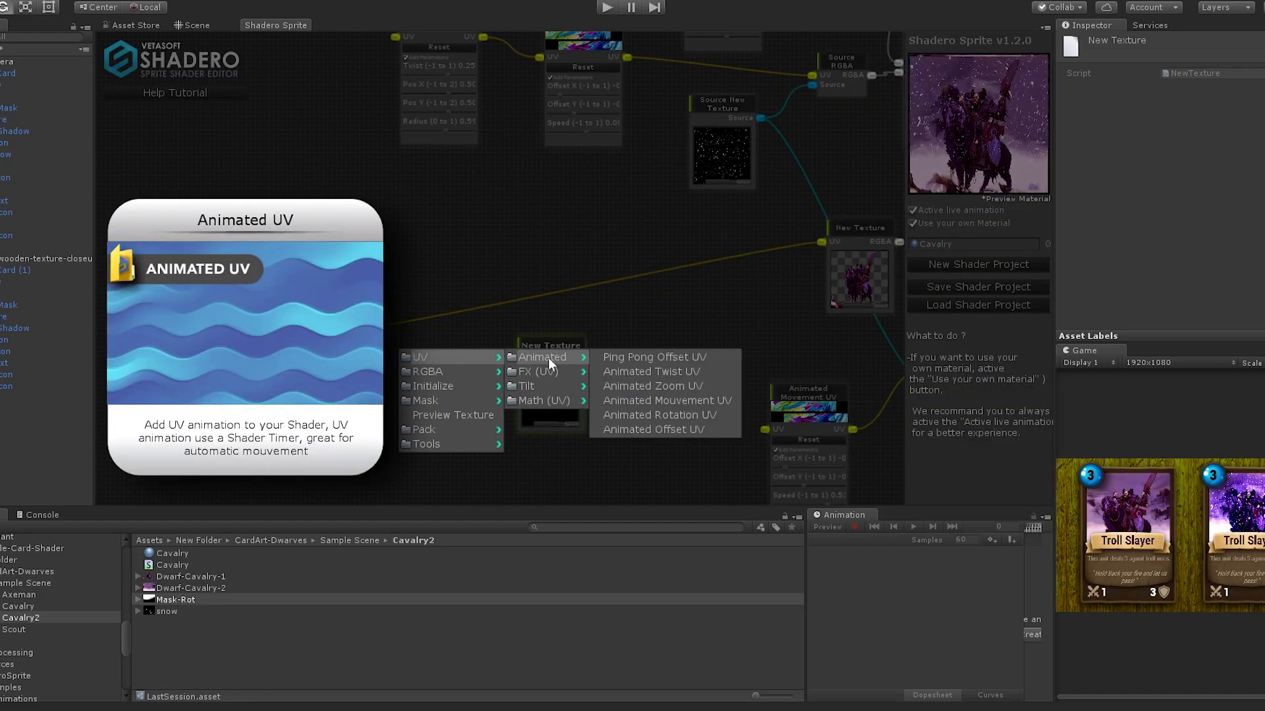
{"action": "left_click", "coordinate": [662, 408]}
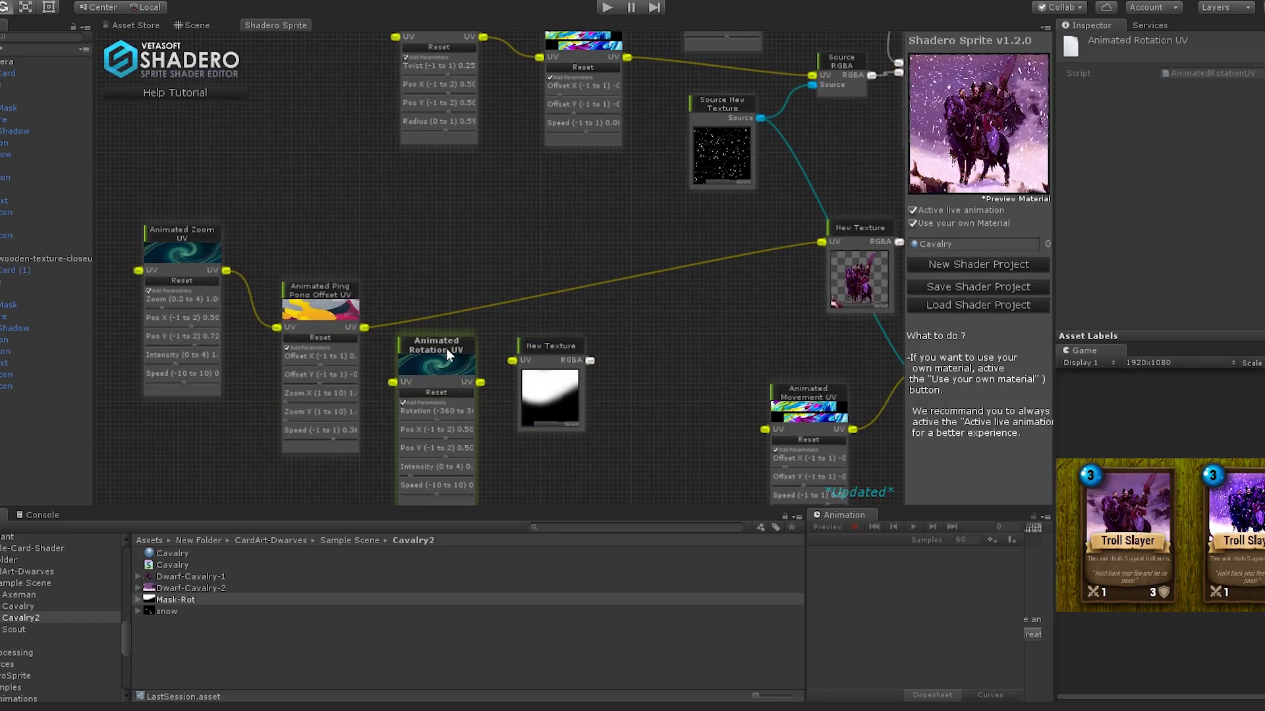
Add a Mask With 2 UV node and place it up and to the right
{"action": "right_click", "coordinate": [614, 255]}
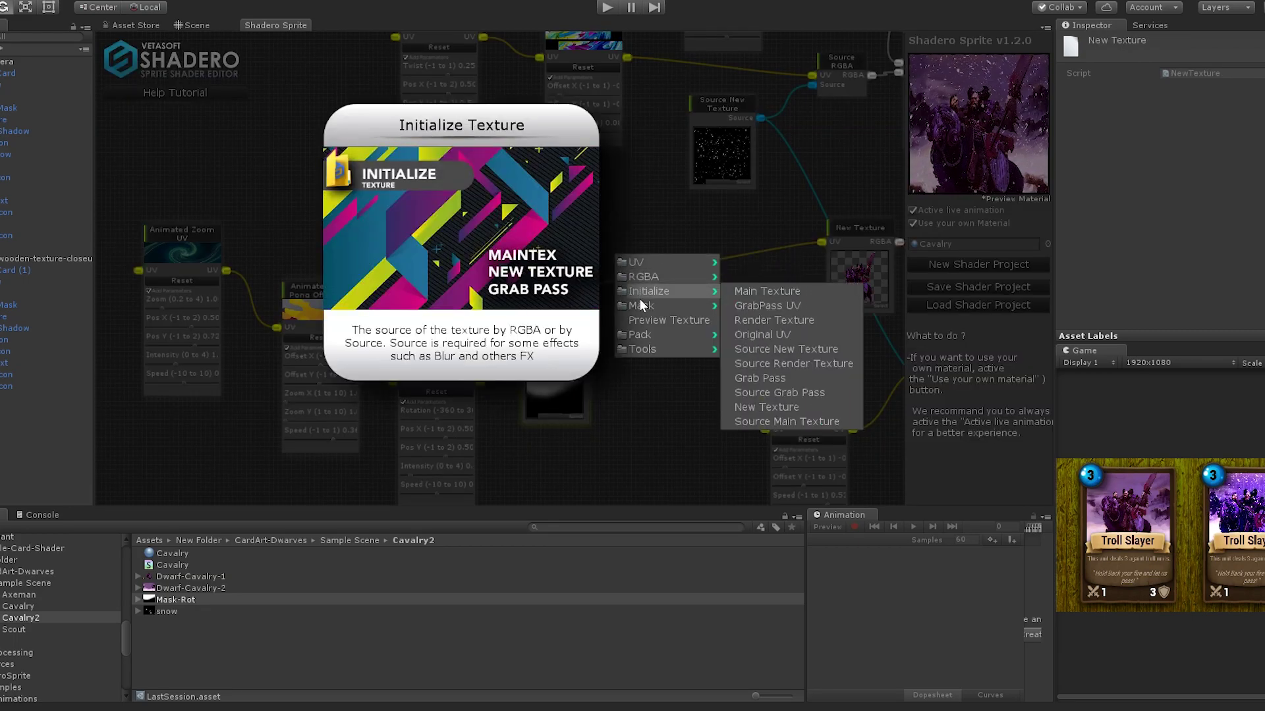
{"action": "mouse_move", "coordinate": [640, 302]}
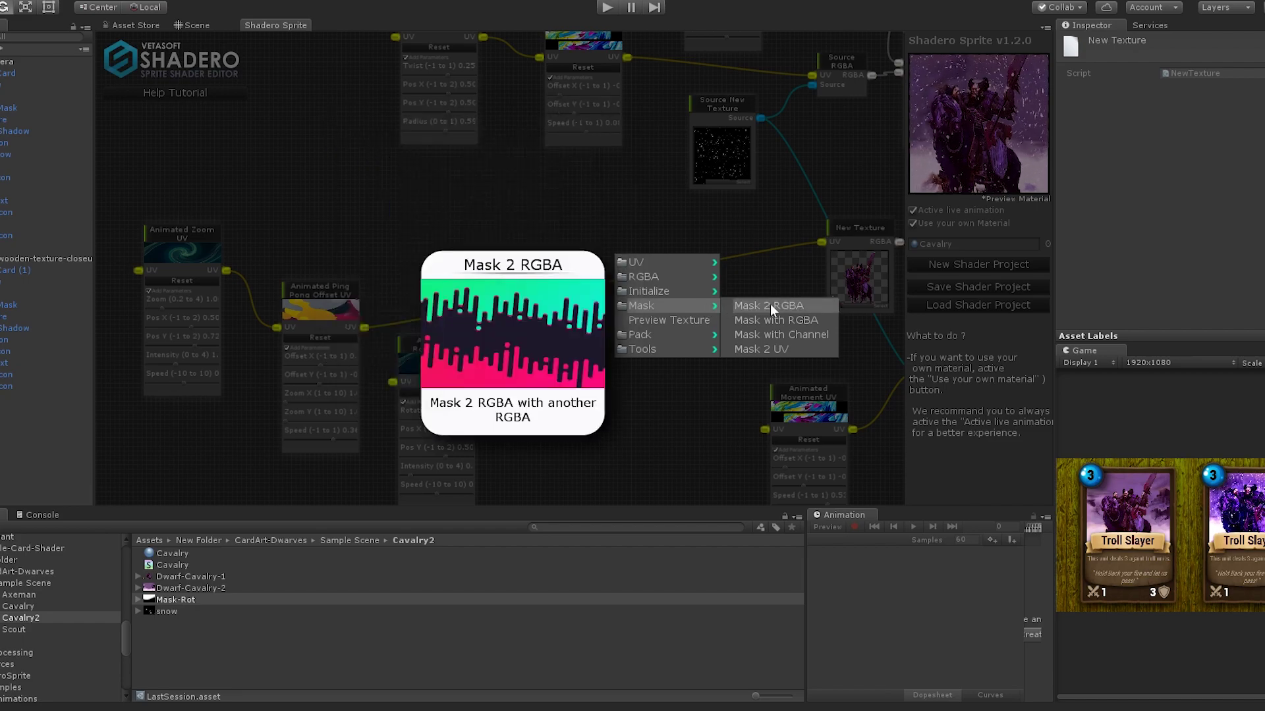
{"action": "left_click", "coordinate": [773, 350]}
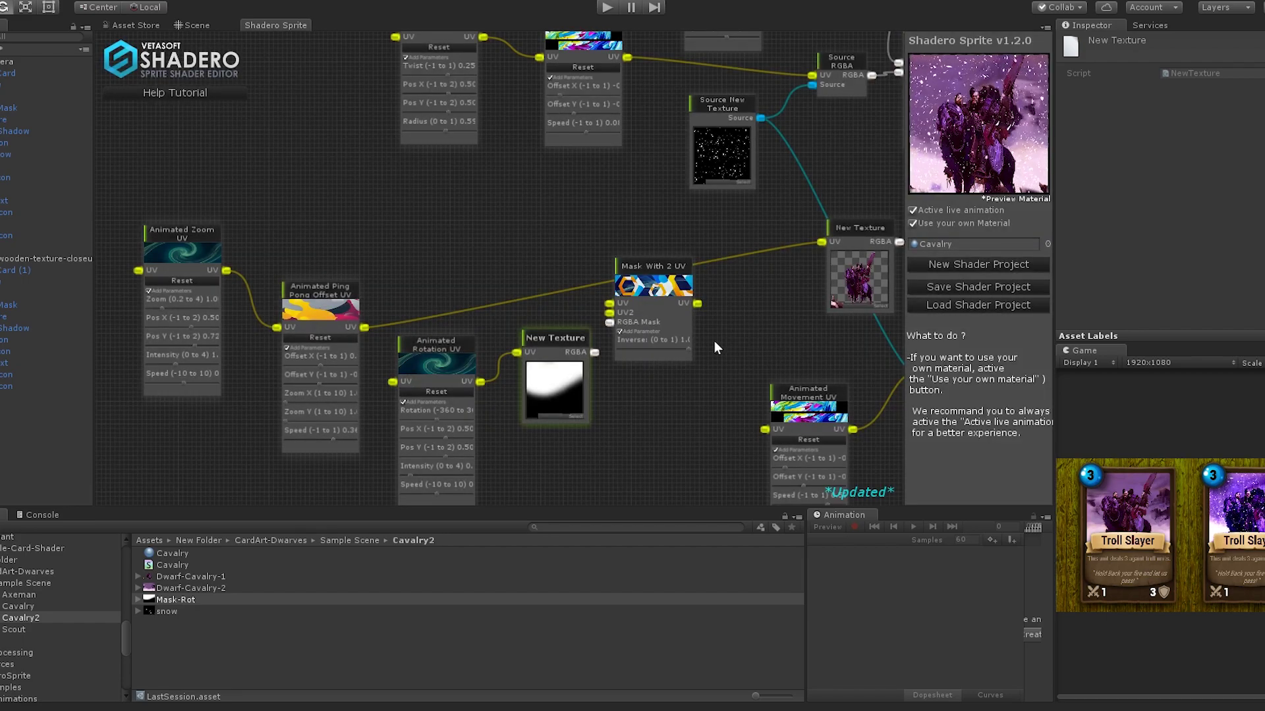
{"action": "left_click_drag", "start_coordinate": [646, 292], "coordinate": [613, 208]}
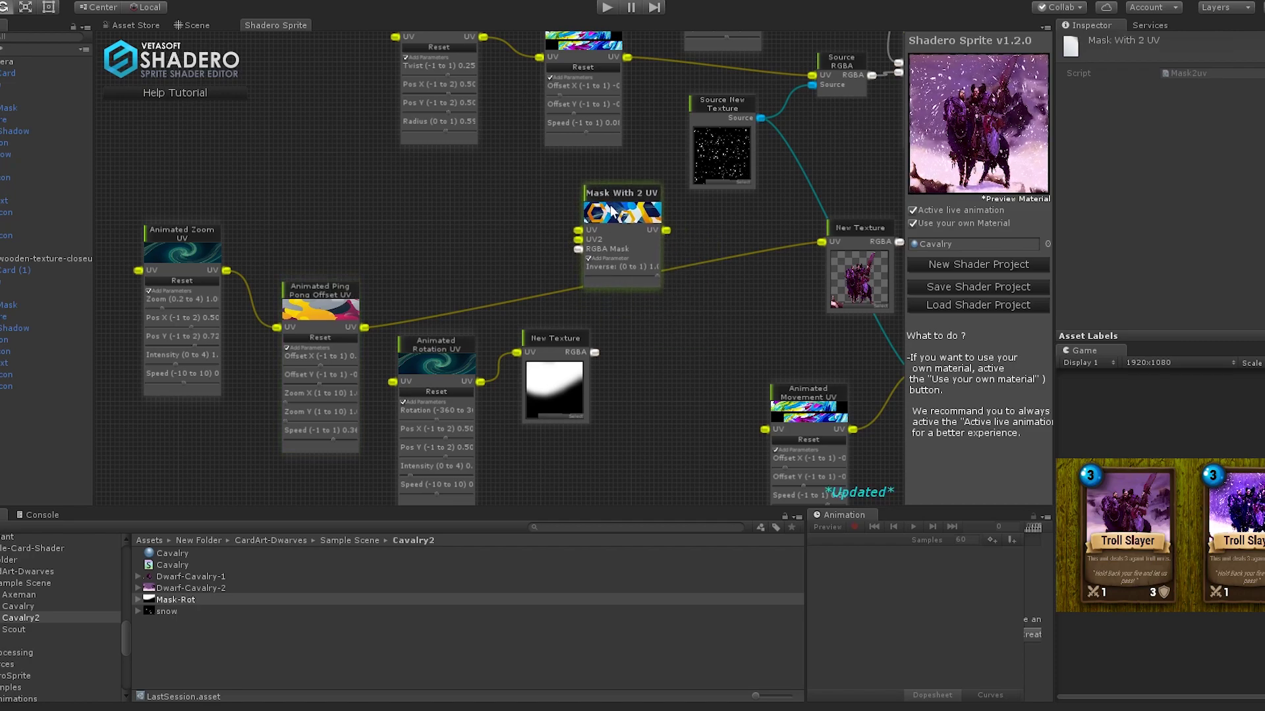
Link Ping Pong UV into Mask With 2 UV, its output to the cavalry texture, and Mask-Rot as RGBA Mask
{"action": "left_click", "coordinate": [366, 327]}
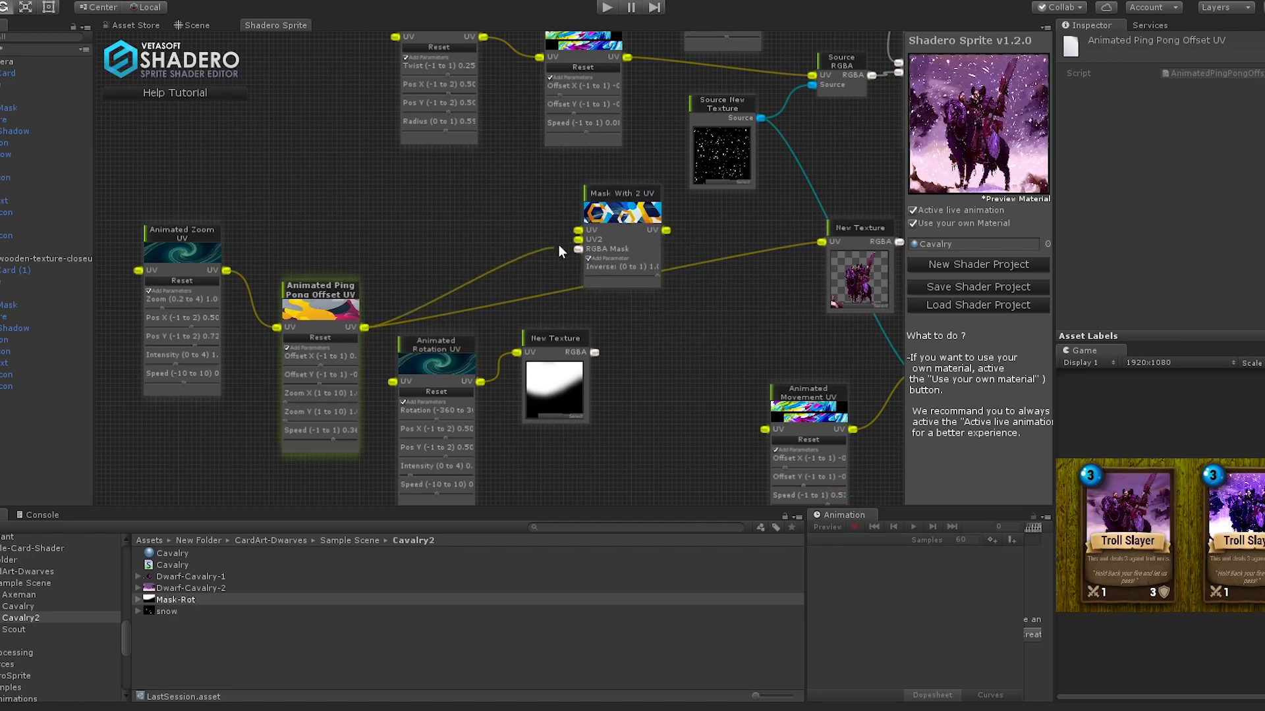
{"action": "left_click_drag", "start_coordinate": [558, 246], "coordinate": [578, 230]}
{"action": "left_click_drag", "start_coordinate": [667, 230], "coordinate": [820, 242]}
{"action": "left_click_drag", "start_coordinate": [627, 209], "coordinate": [673, 258]}
{"action": "left_click_drag", "start_coordinate": [595, 355], "coordinate": [620, 299]}
{"action": "left_click_drag", "start_coordinate": [667, 262], "coordinate": [678, 286]}
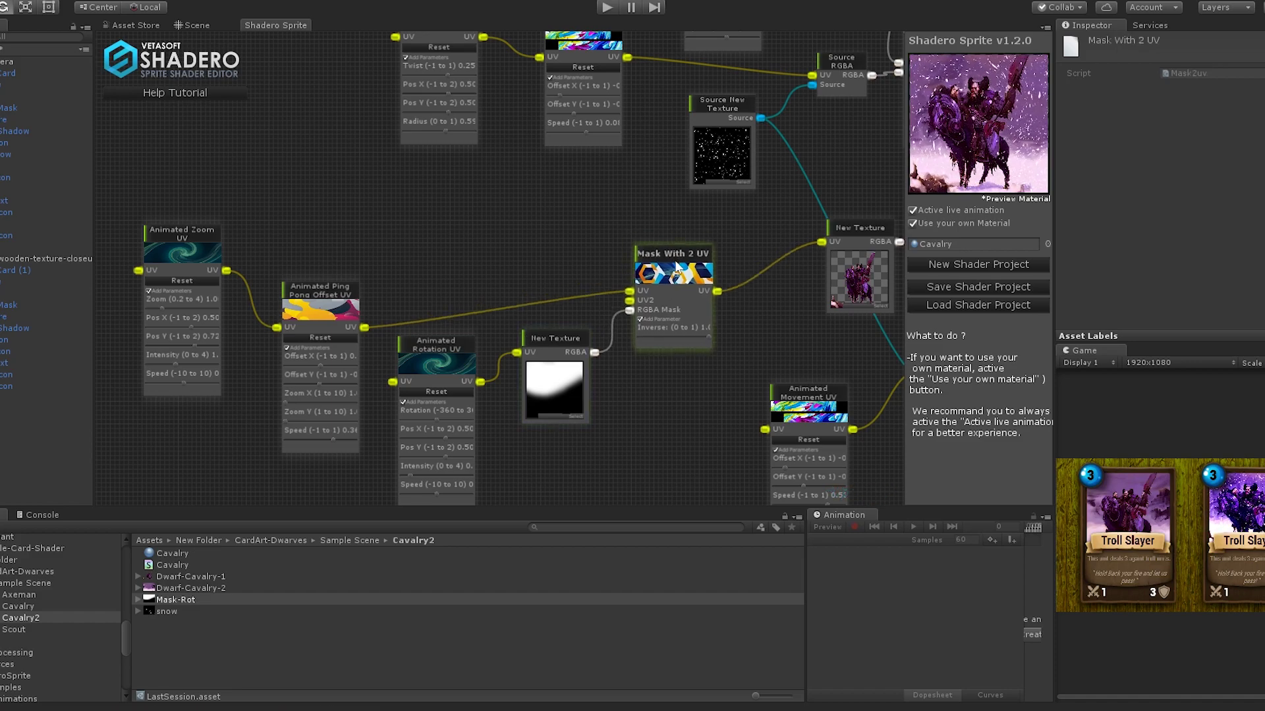
Rewire the ping-pong motion into Animated Rotation UV and the mask texture instead
{"action": "left_click_drag", "start_coordinate": [609, 334], "coordinate": [633, 314]}
{"action": "left_click", "coordinate": [514, 405]}
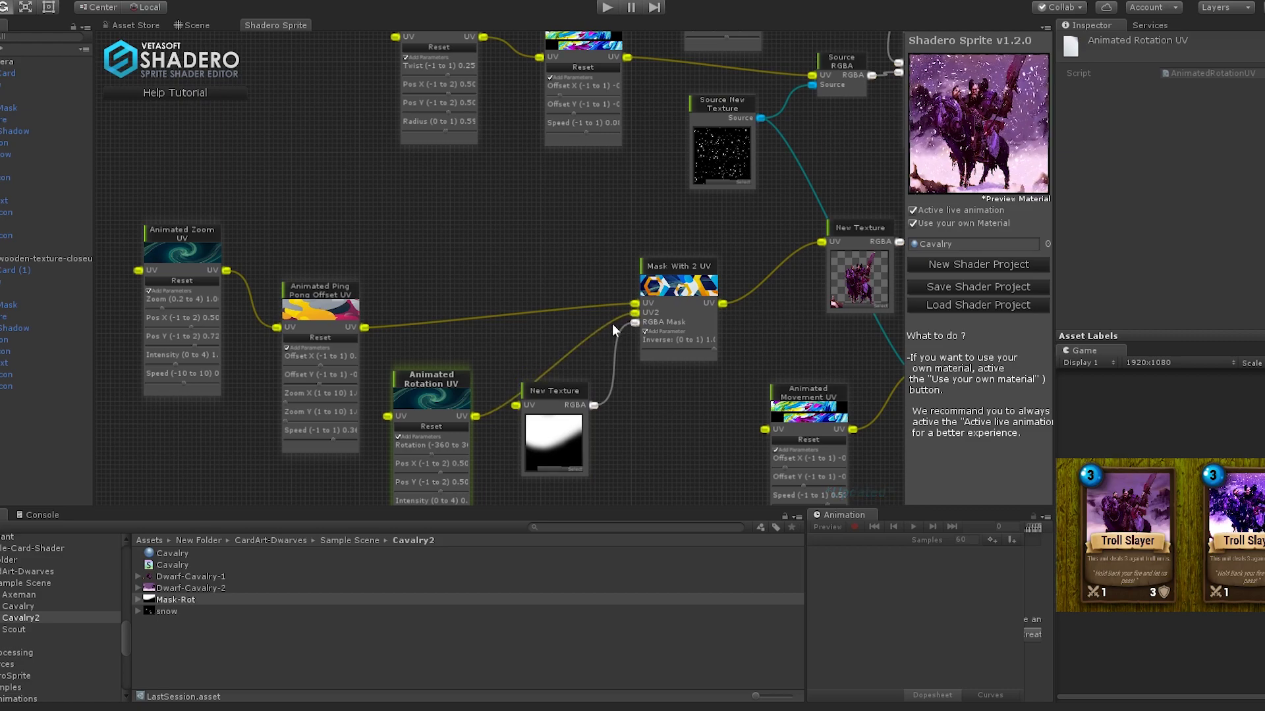
{"action": "left_click", "coordinate": [365, 333]}
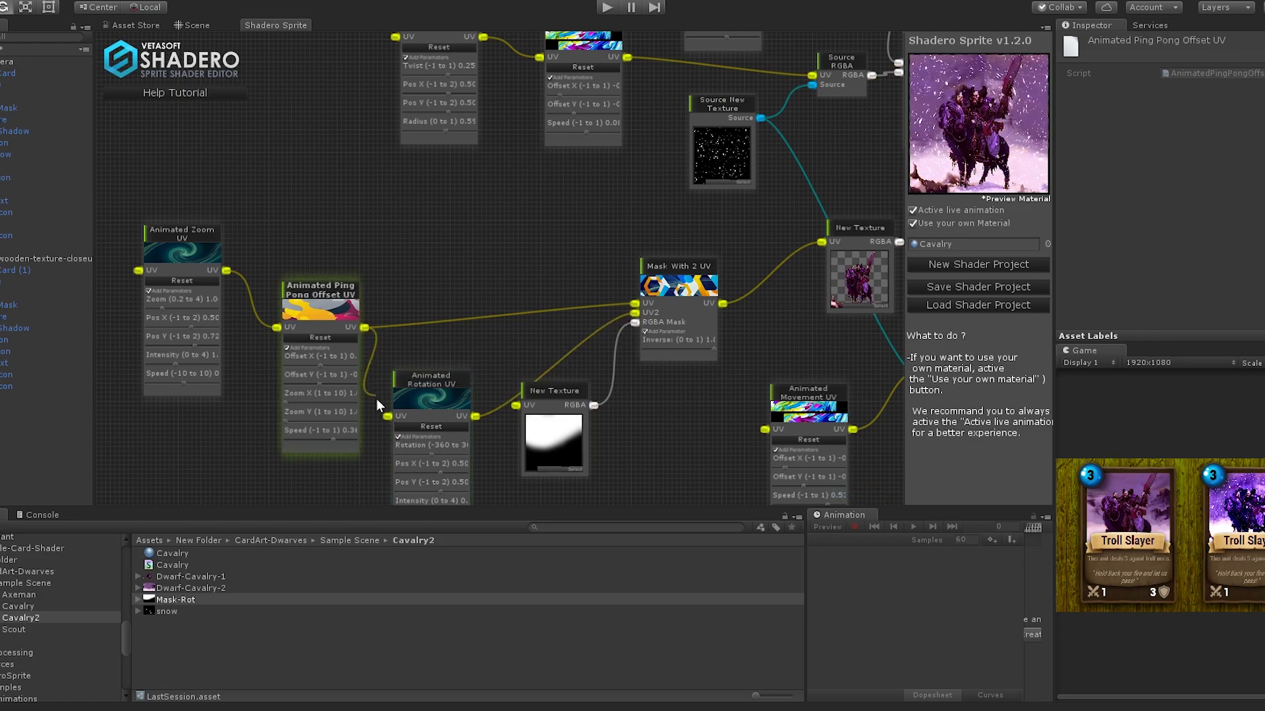
{"action": "left_click_drag", "start_coordinate": [382, 420], "coordinate": [385, 419]}
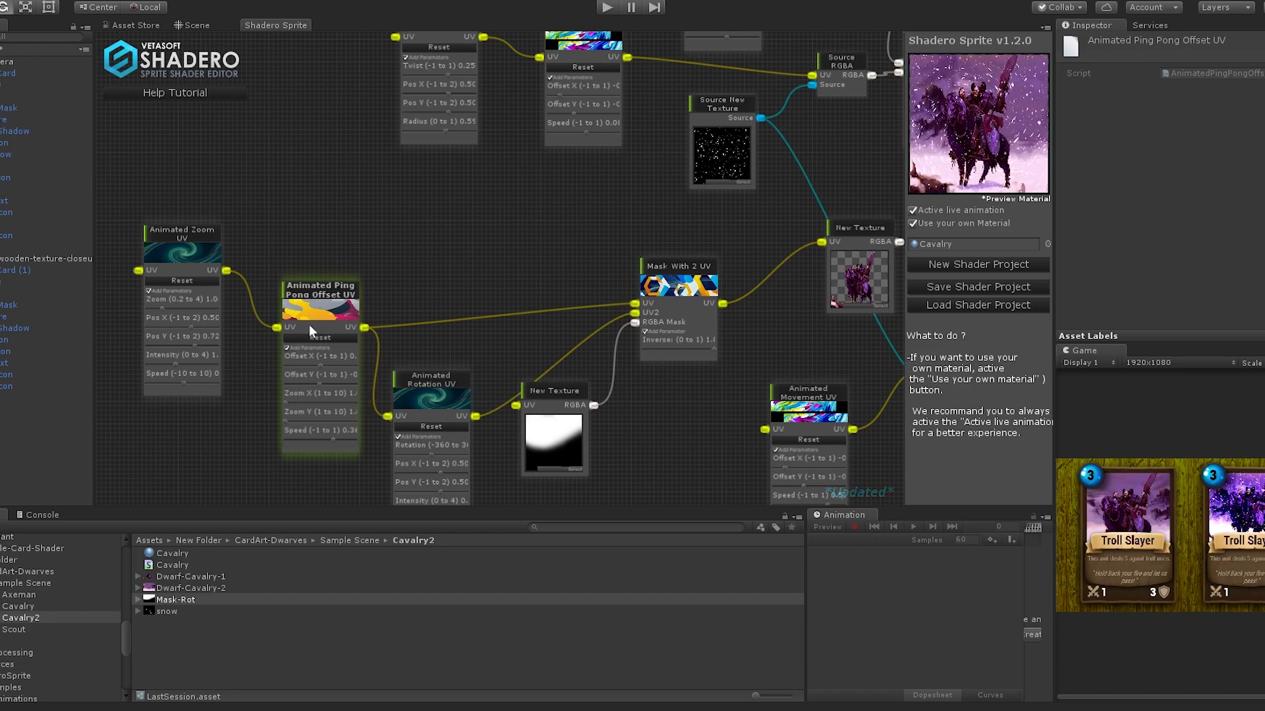
{"action": "left_click_drag", "start_coordinate": [413, 373], "coordinate": [519, 83]}
{"action": "scroll", "coordinate": [540, 394], "scroll_direction": "up", "scroll_amount": 3}
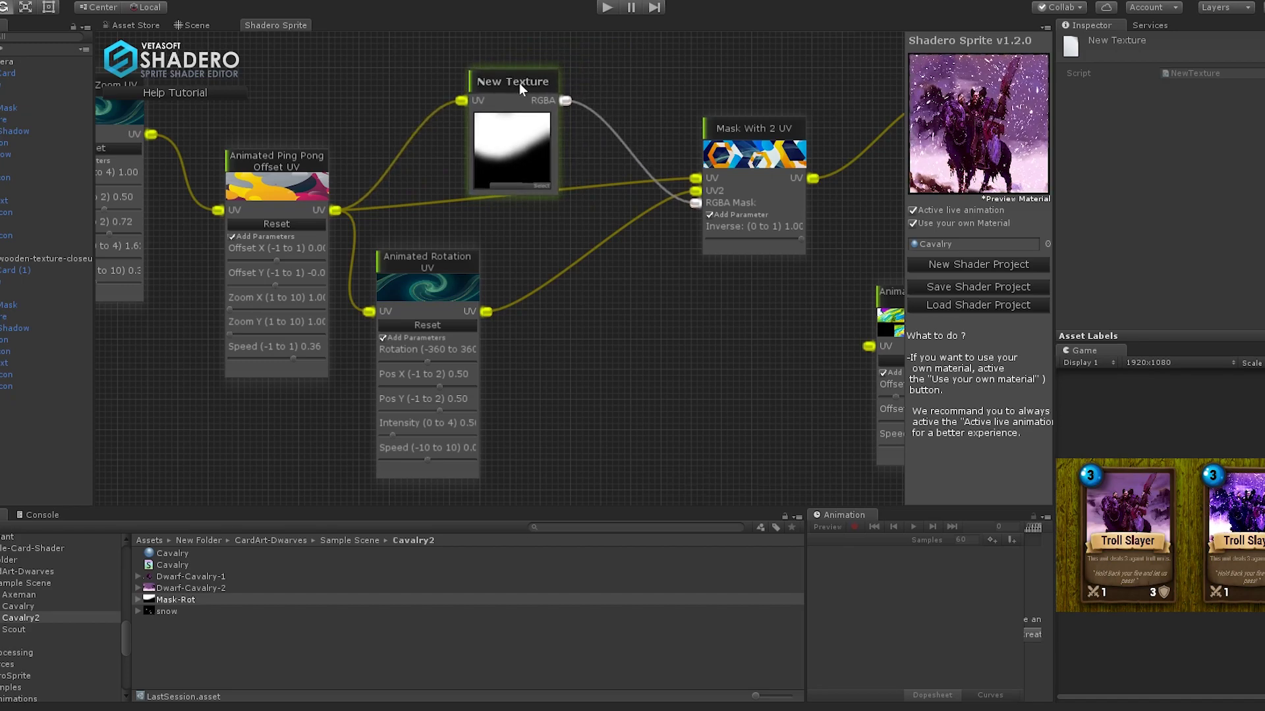
Adjust the mask's rotation angle and set Mask With 2 UV's Inverse to 0
{"action": "left_click", "coordinate": [429, 364]}
{"action": "left_click_drag", "start_coordinate": [432, 364], "coordinate": [425, 364]}
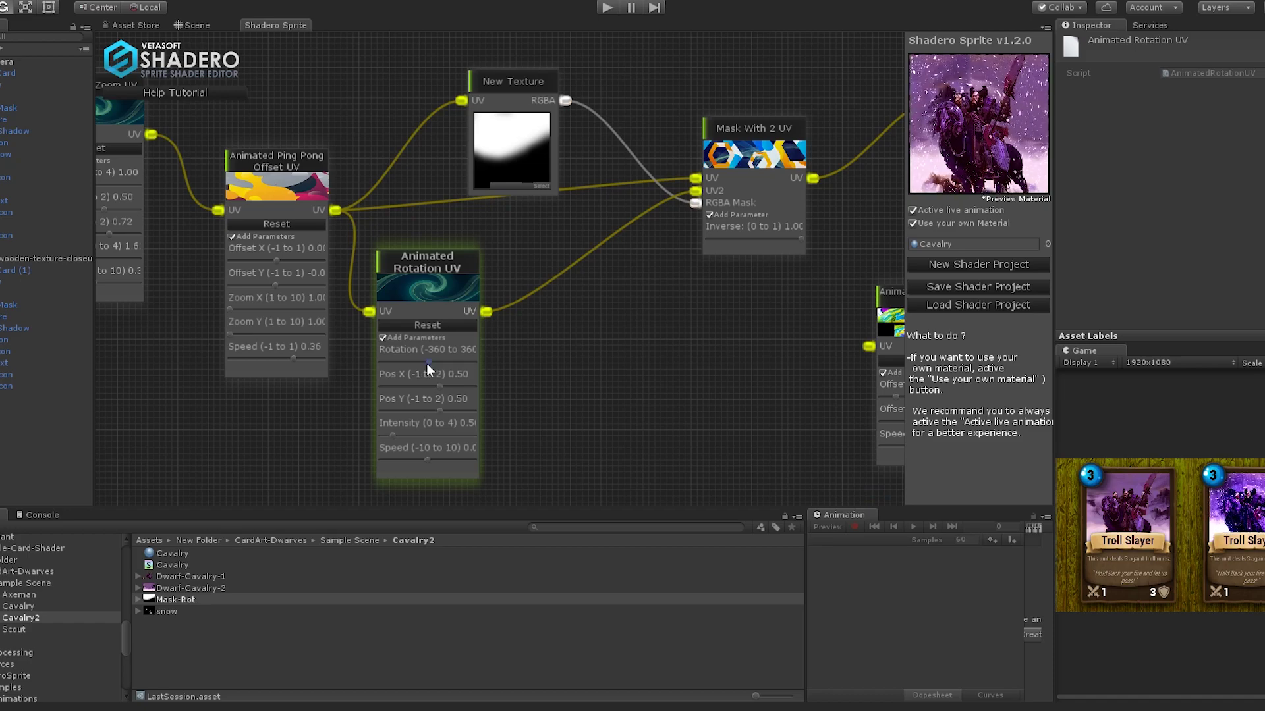
{"action": "left_click_drag", "start_coordinate": [426, 365], "coordinate": [426, 363]}
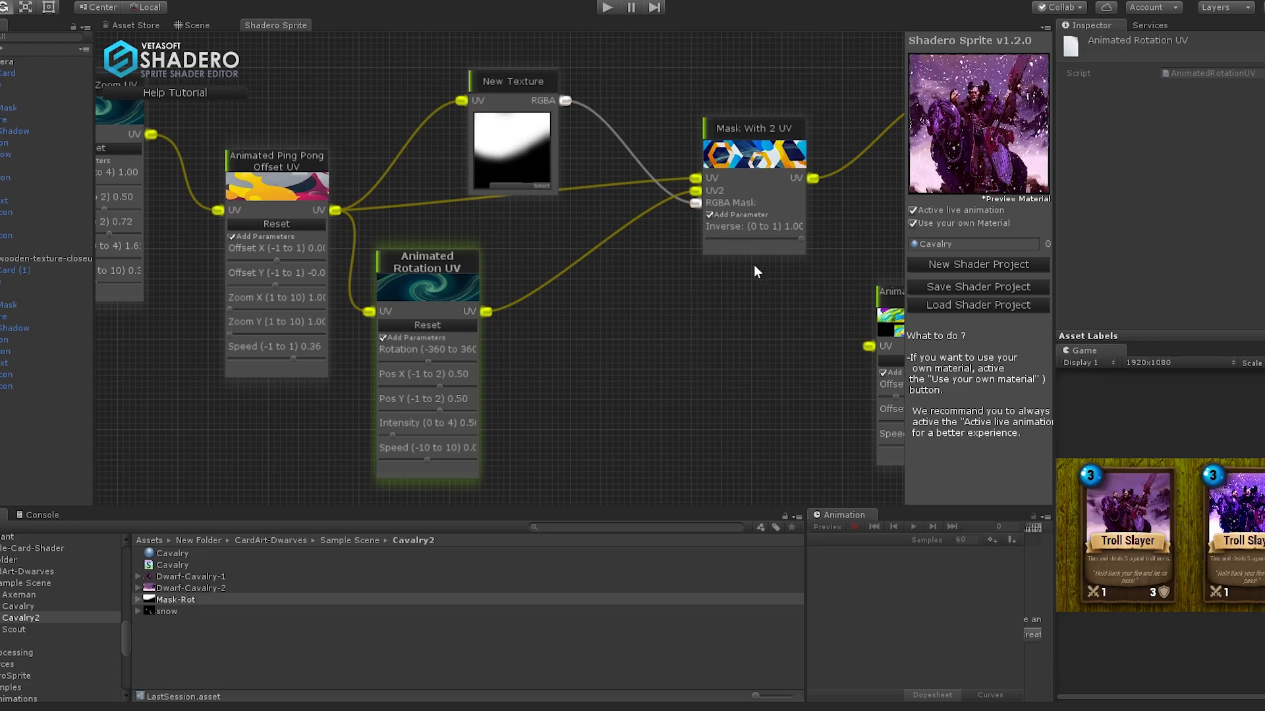
{"action": "left_click_drag", "start_coordinate": [802, 239], "coordinate": [701, 240]}
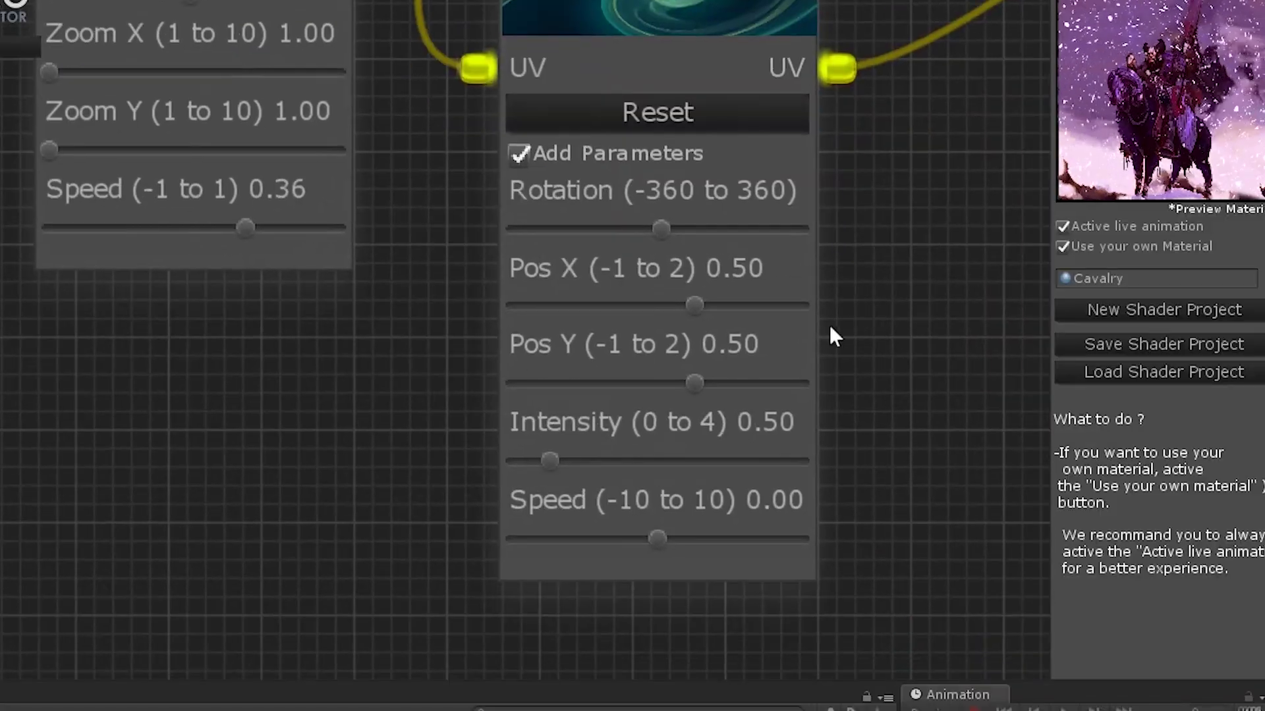
Set rotation Speed to -0.95 and Intensity to 0.43, then delete the Twist UV node
{"action": "left_click_drag", "start_coordinate": [427, 459], "coordinate": [428, 459]}
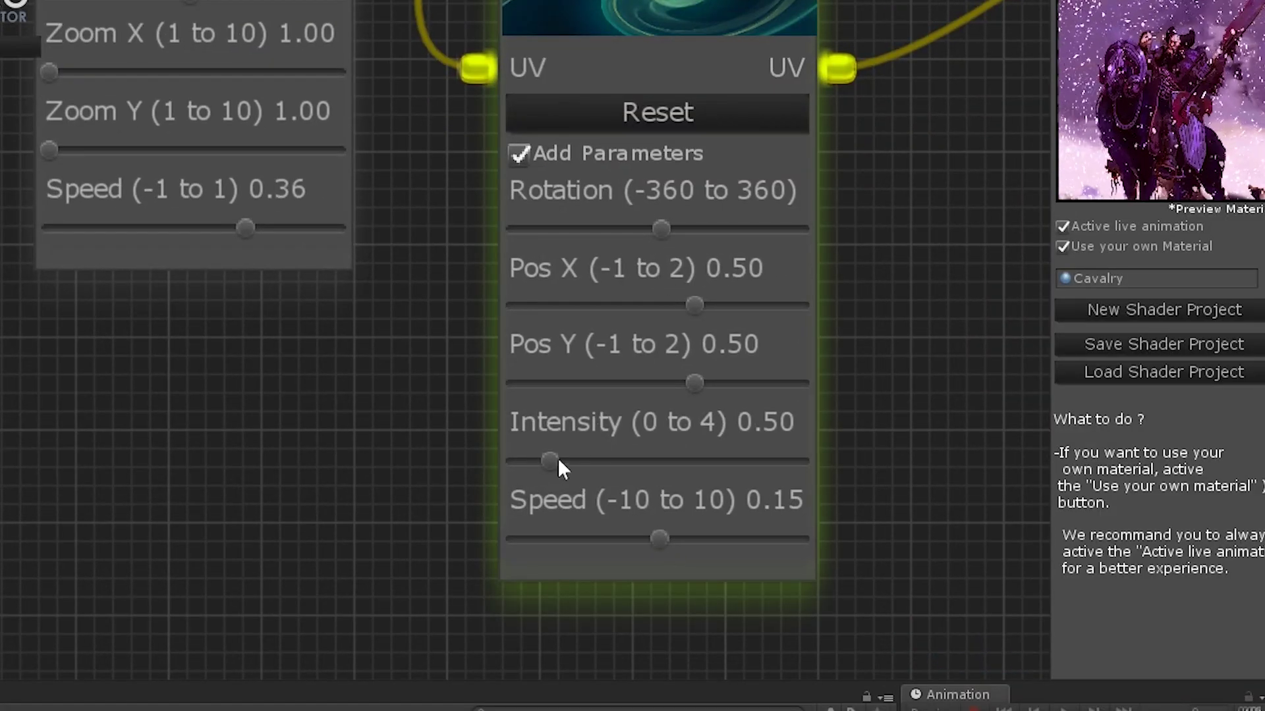
{"action": "left_click_drag", "start_coordinate": [558, 459], "coordinate": [573, 459]}
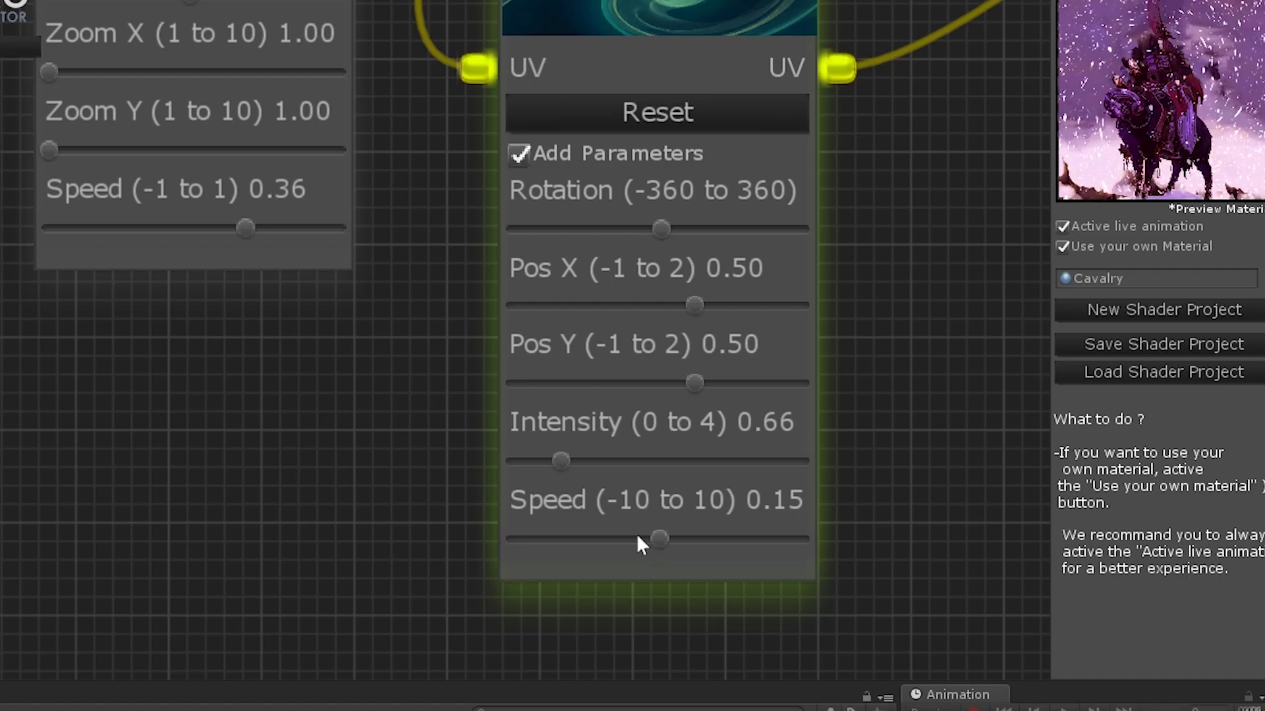
{"action": "left_click_drag", "start_coordinate": [651, 538], "coordinate": [644, 538]}
{"action": "left_click_drag", "start_coordinate": [548, 462], "coordinate": [544, 461]}
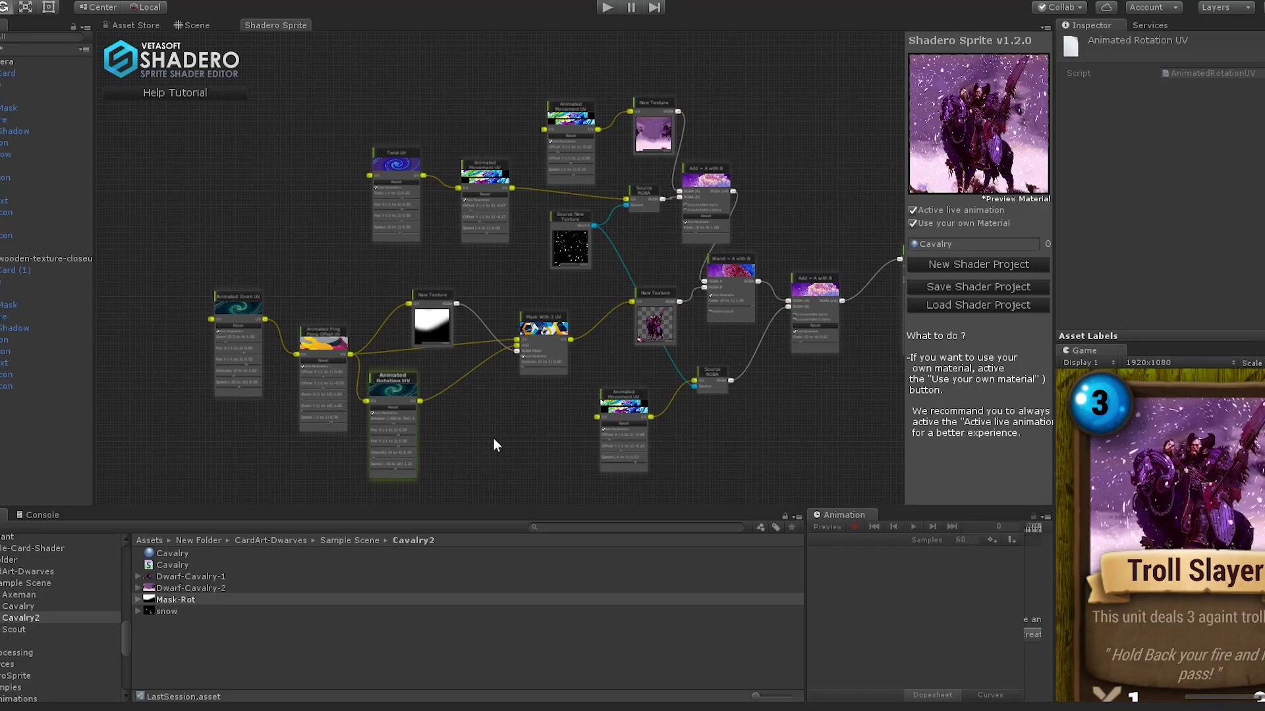
{"action": "right_click", "coordinate": [389, 152]}
{"action": "left_click", "coordinate": [395, 163]}
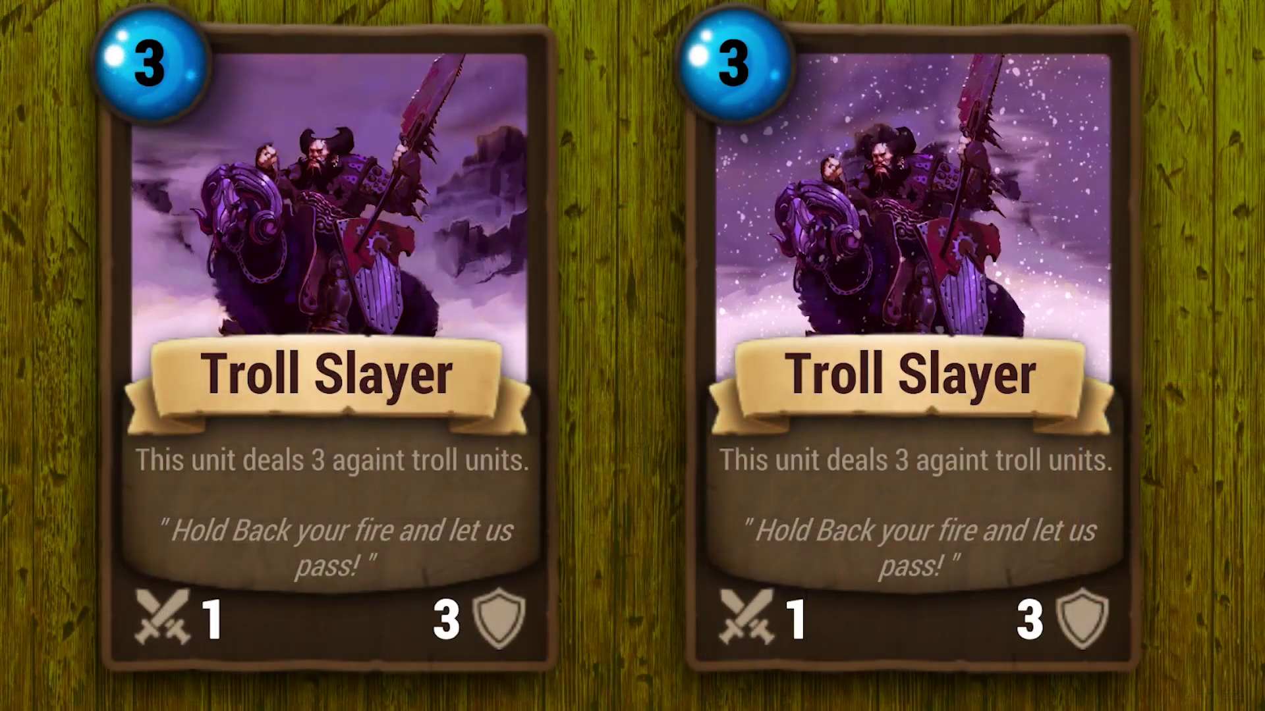